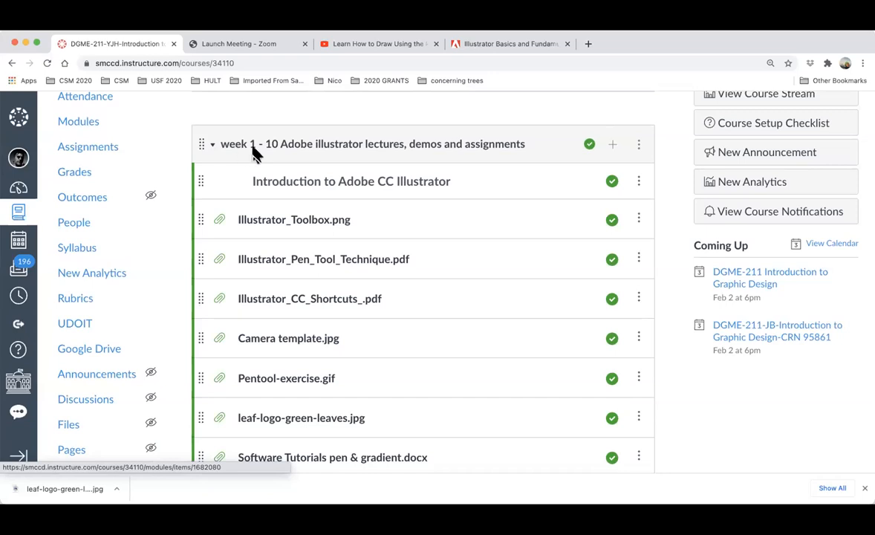
Step: Open Illustrator_Toolbox.png from the week 1 - 10 Illustrator module and examine the labelled tools and their shortcuts
{"action": "left_click", "coordinate": [312, 227]}
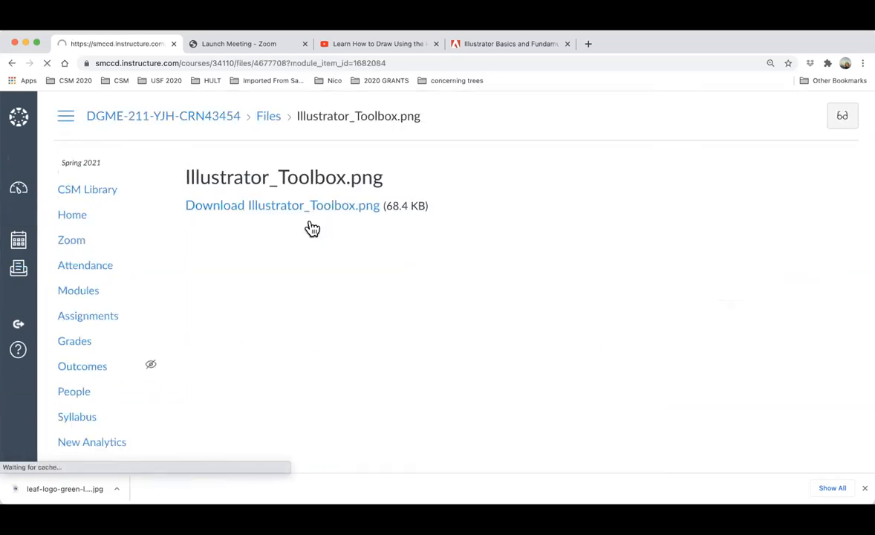
{"action": "scroll", "coordinate": [351, 296], "scroll_direction": "down", "scroll_amount": 3}
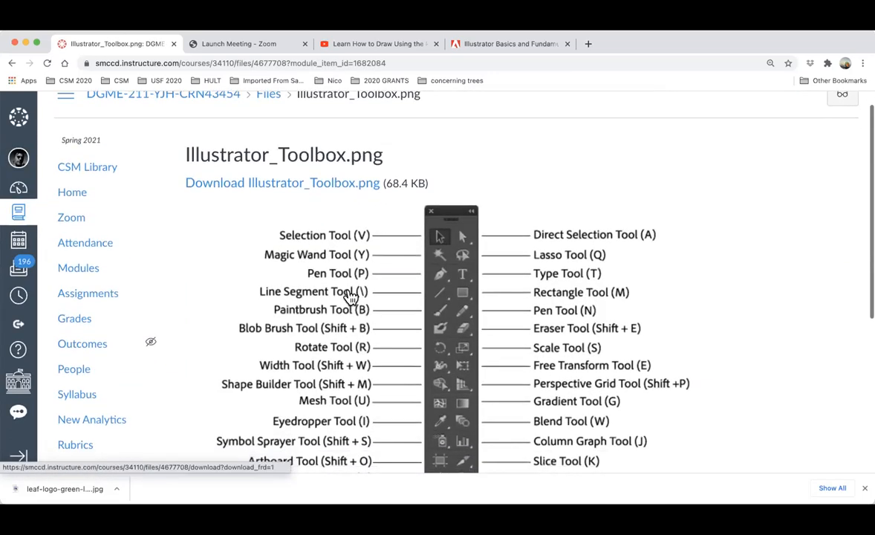
{"action": "scroll", "coordinate": [351, 296], "scroll_direction": "down", "scroll_amount": 3}
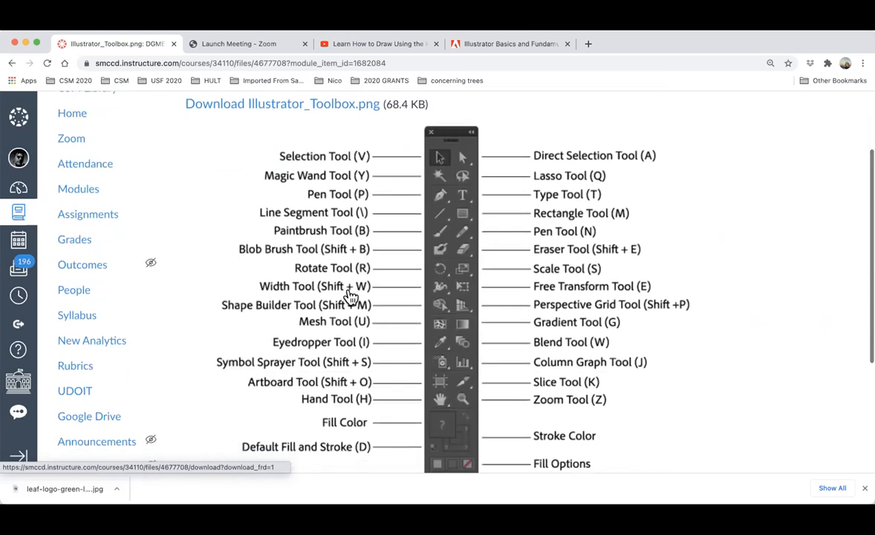
{"action": "scroll", "coordinate": [369, 307], "scroll_direction": "down", "scroll_amount": 3}
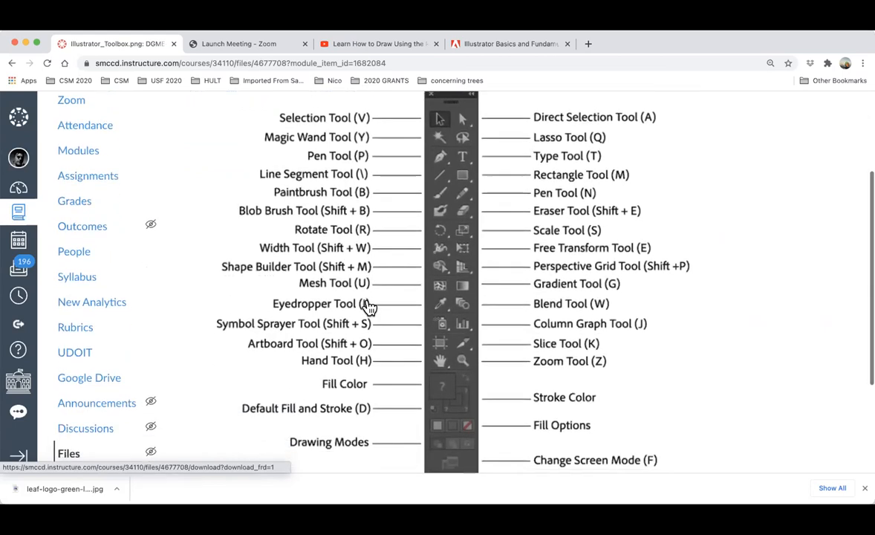
{"action": "scroll", "coordinate": [368, 307], "scroll_direction": "down", "scroll_amount": 2}
{"action": "scroll", "coordinate": [369, 307], "scroll_direction": "down", "scroll_amount": 3}
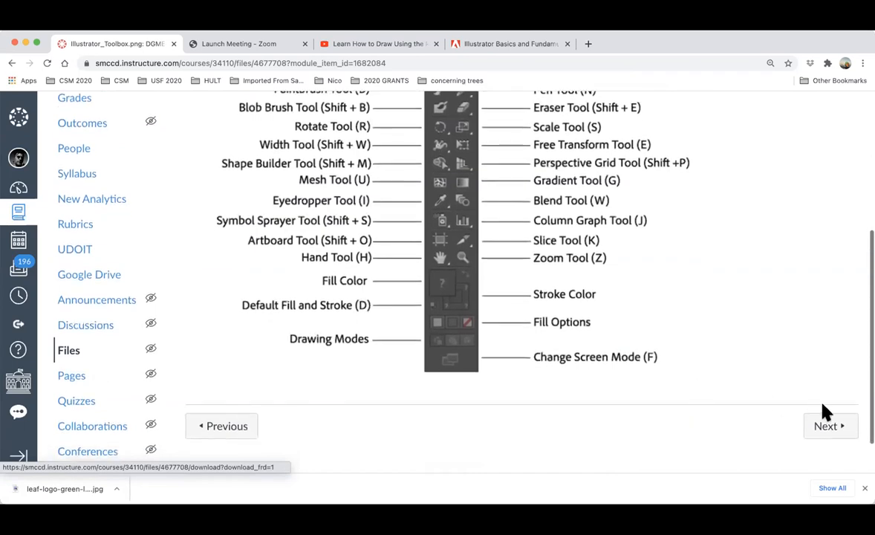
{"action": "scroll", "coordinate": [520, 309], "scroll_direction": "up", "scroll_amount": 3}
{"action": "scroll", "coordinate": [520, 308], "scroll_direction": "up", "scroll_amount": 3}
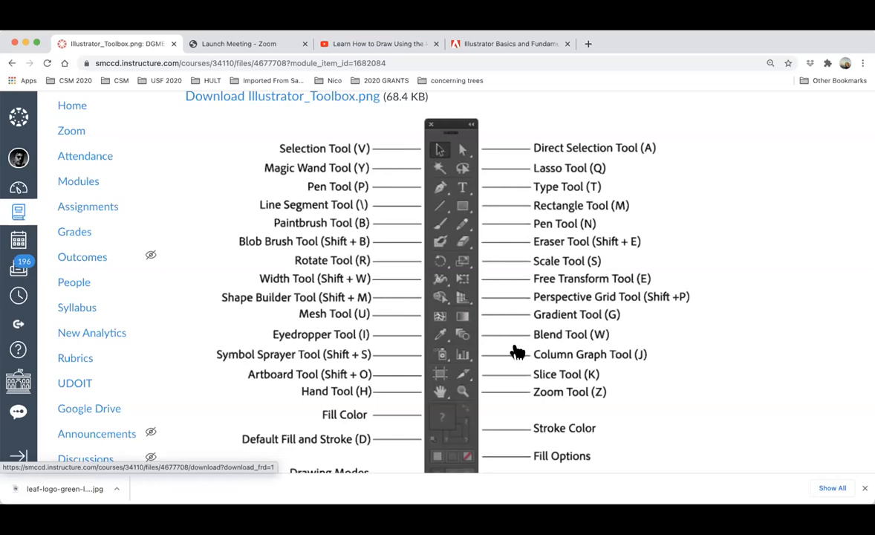
{"action": "scroll", "coordinate": [517, 353], "scroll_direction": "down", "scroll_amount": 3}
{"action": "scroll", "coordinate": [631, 387], "scroll_direction": "down", "scroll_amount": 4}
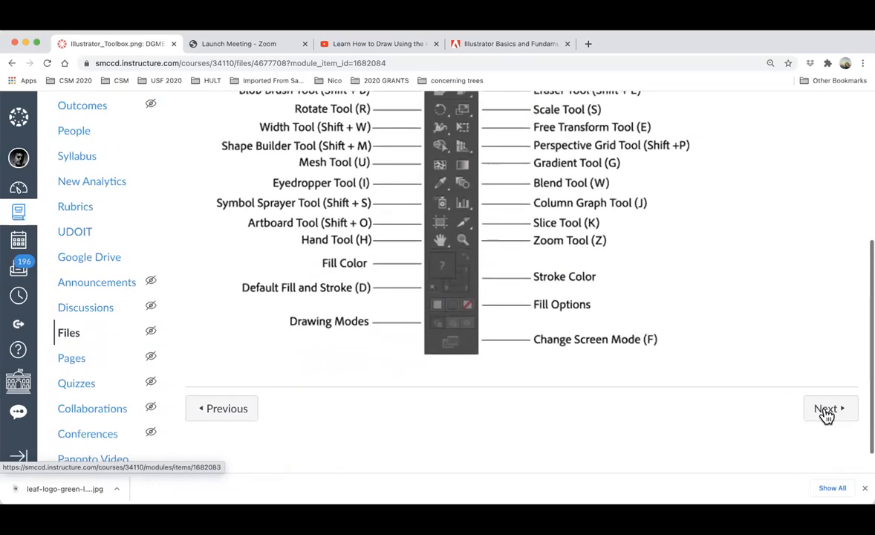
Step: Go to the following module item, Illustrator_Pen_Tool_Technique.pdf, and read through its Pen tool instructions
{"action": "left_click", "coordinate": [827, 411]}
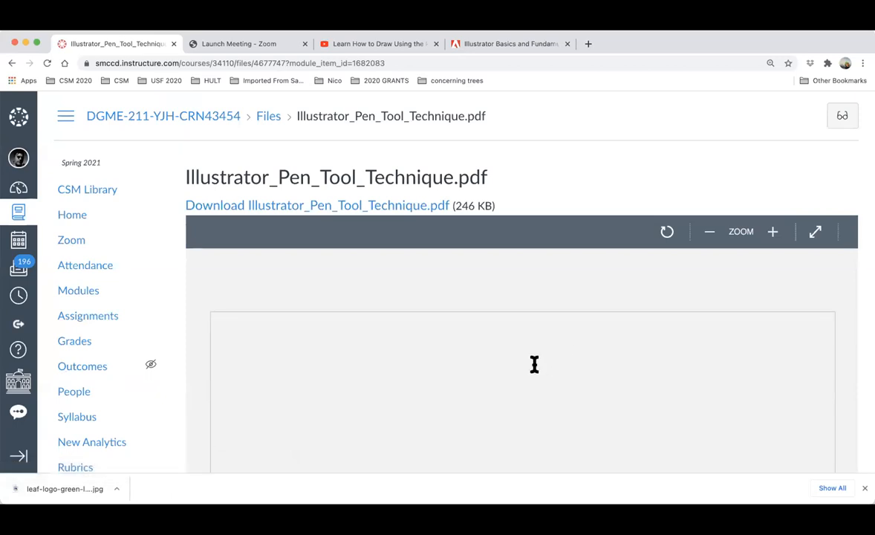
{"action": "scroll", "coordinate": [532, 384], "scroll_direction": "down", "scroll_amount": 3}
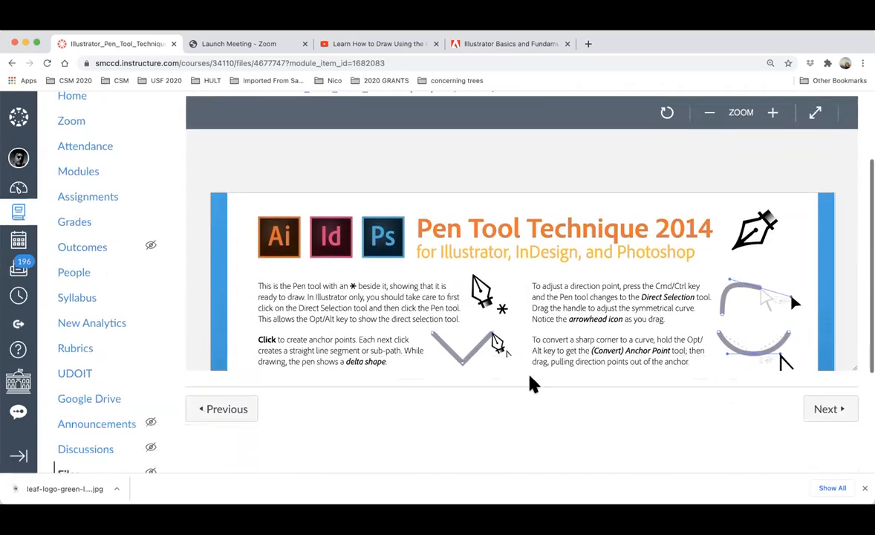
{"action": "scroll", "coordinate": [532, 384], "scroll_direction": "down", "scroll_amount": 2}
{"action": "scroll", "coordinate": [481, 242], "scroll_direction": "down", "scroll_amount": 3}
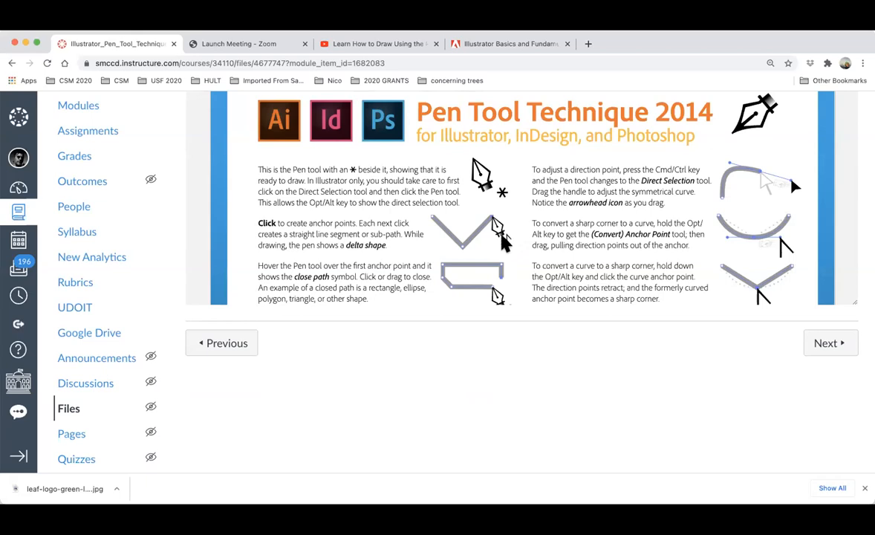
{"action": "scroll", "coordinate": [503, 241], "scroll_direction": "down", "scroll_amount": 3}
{"action": "scroll", "coordinate": [504, 241], "scroll_direction": "down", "scroll_amount": 2}
{"action": "scroll", "coordinate": [503, 242], "scroll_direction": "up", "scroll_amount": 3}
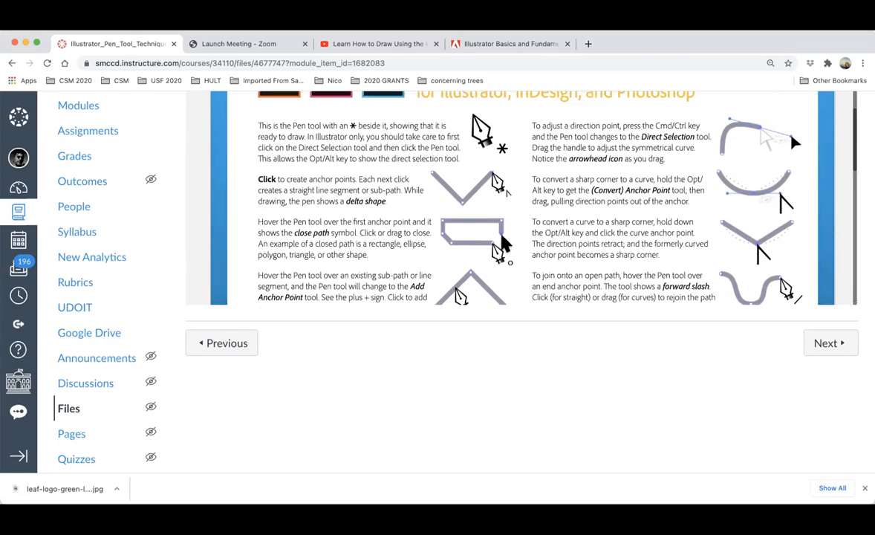
Step: Advance to Illustrator_CC_Shortcuts_.pdf and look through its Mac keyboard shortcuts down to the start of the second page
{"action": "left_click", "coordinate": [822, 348]}
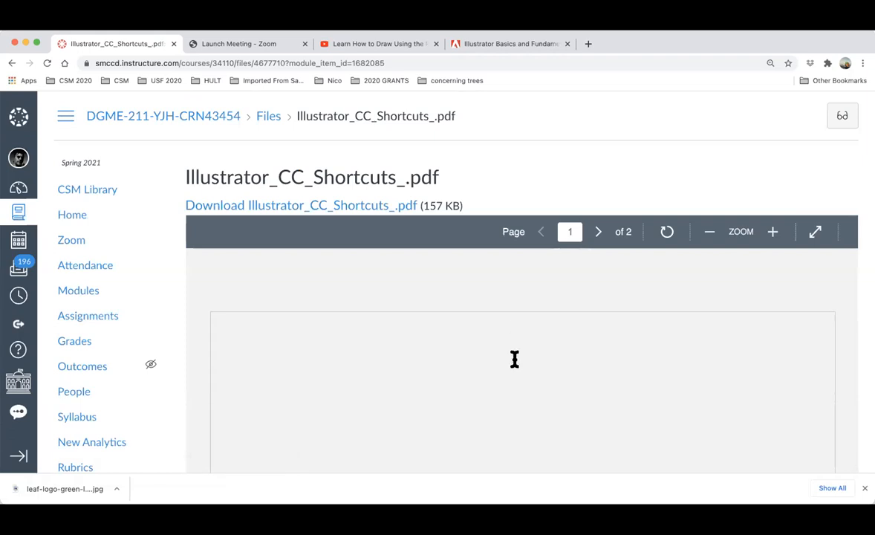
{"action": "scroll", "coordinate": [511, 366], "scroll_direction": "down", "scroll_amount": 3}
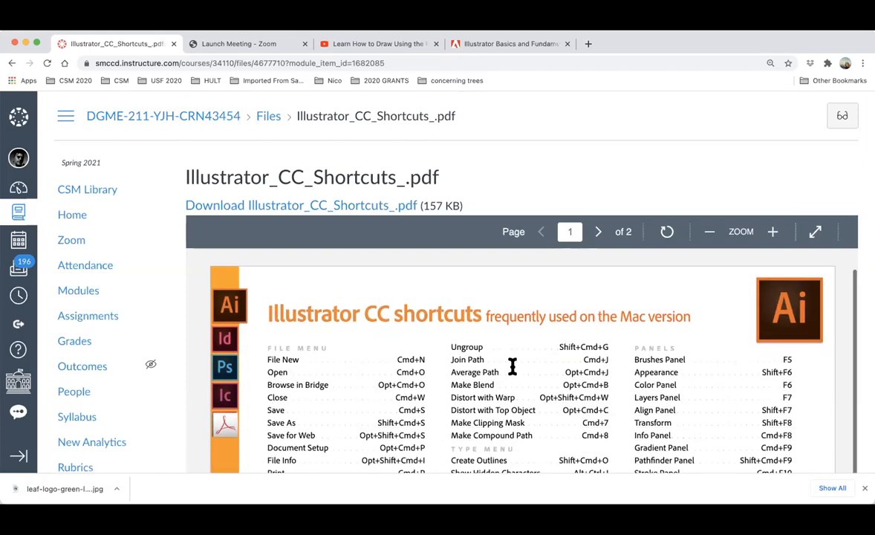
{"action": "scroll", "coordinate": [512, 366], "scroll_direction": "down", "scroll_amount": 4}
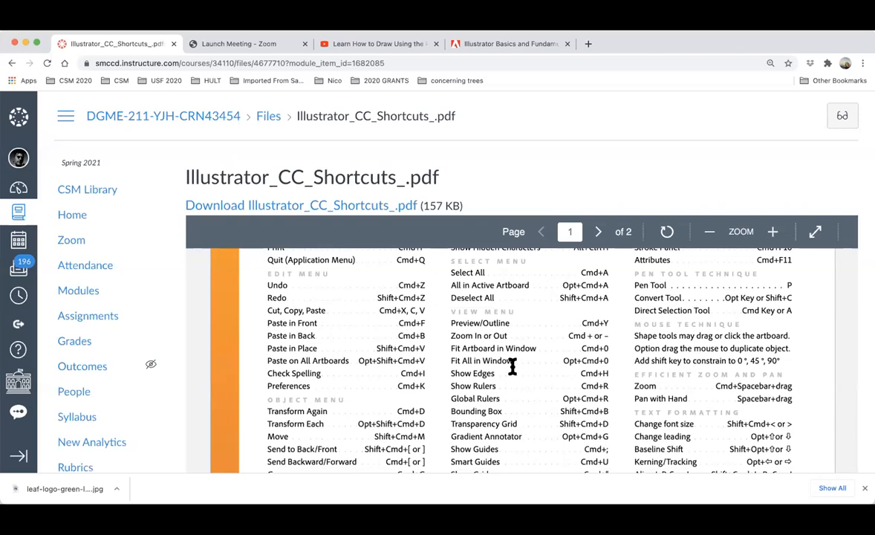
{"action": "scroll", "coordinate": [512, 366], "scroll_direction": "up", "scroll_amount": 1}
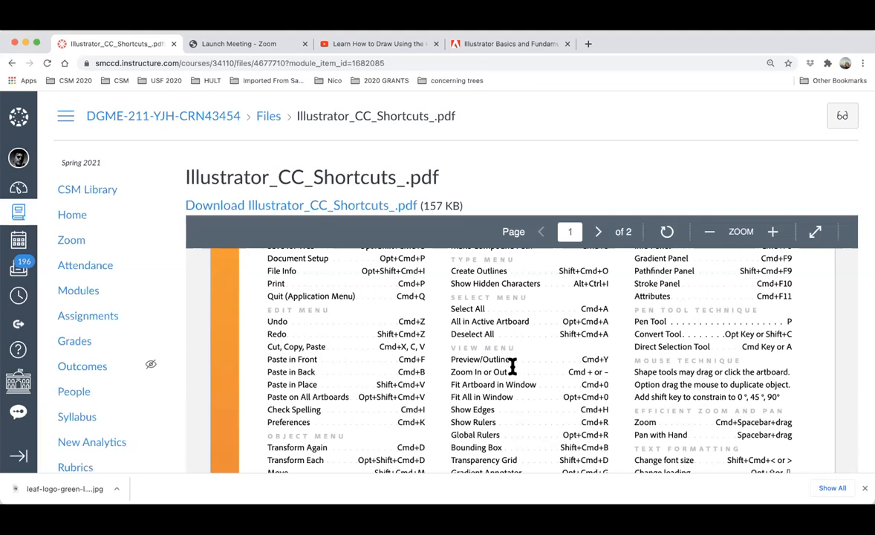
{"action": "scroll", "coordinate": [513, 383], "scroll_direction": "down", "scroll_amount": 5}
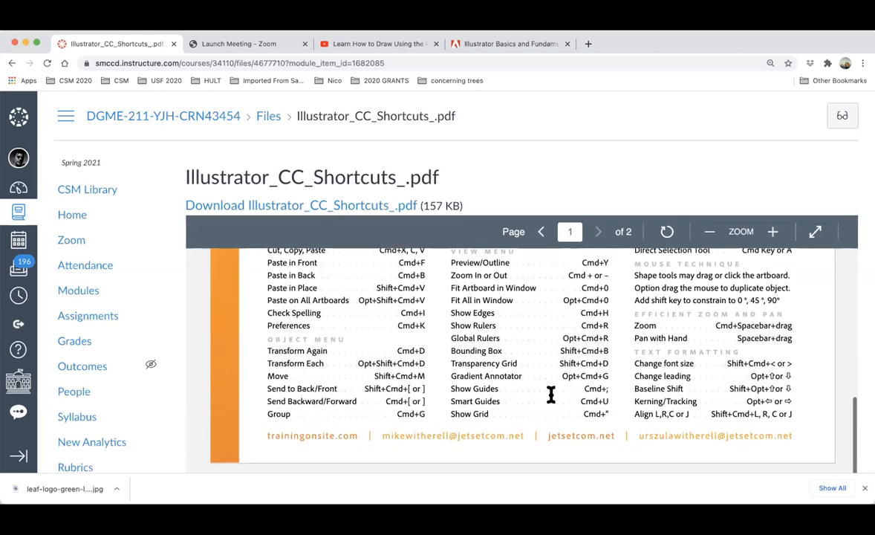
{"action": "scroll", "coordinate": [578, 425], "scroll_direction": "down", "scroll_amount": 1}
{"action": "scroll", "coordinate": [578, 425], "scroll_direction": "up", "scroll_amount": 5}
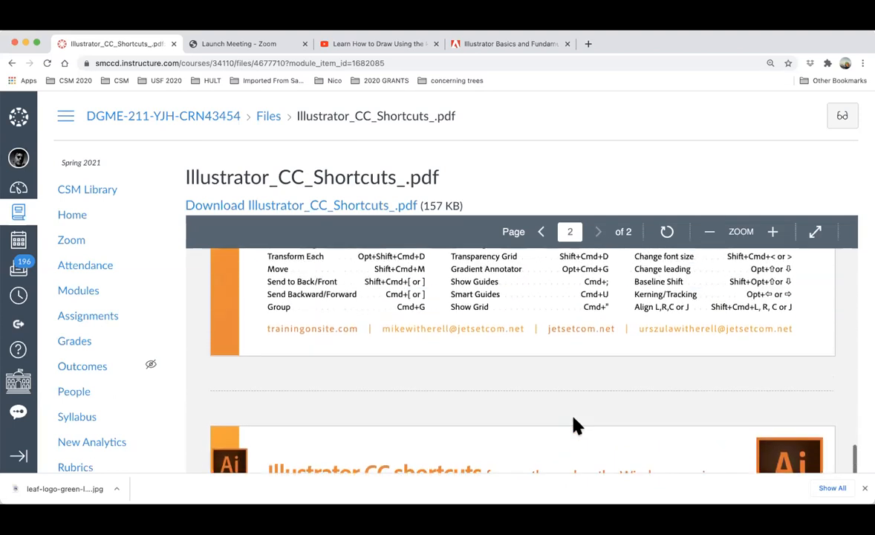
{"action": "scroll", "coordinate": [493, 330], "scroll_direction": "up", "scroll_amount": 1}
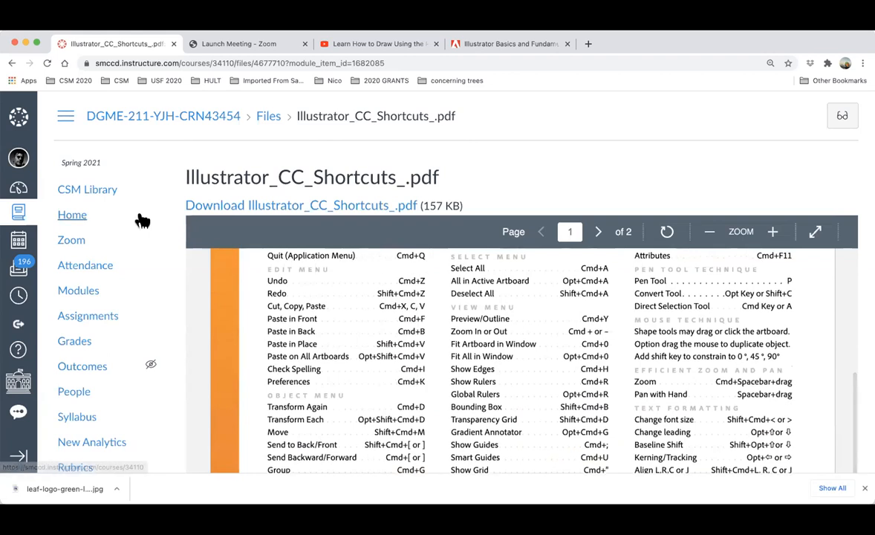
{"action": "scroll", "coordinate": [111, 371], "scroll_direction": "down", "scroll_amount": 5}
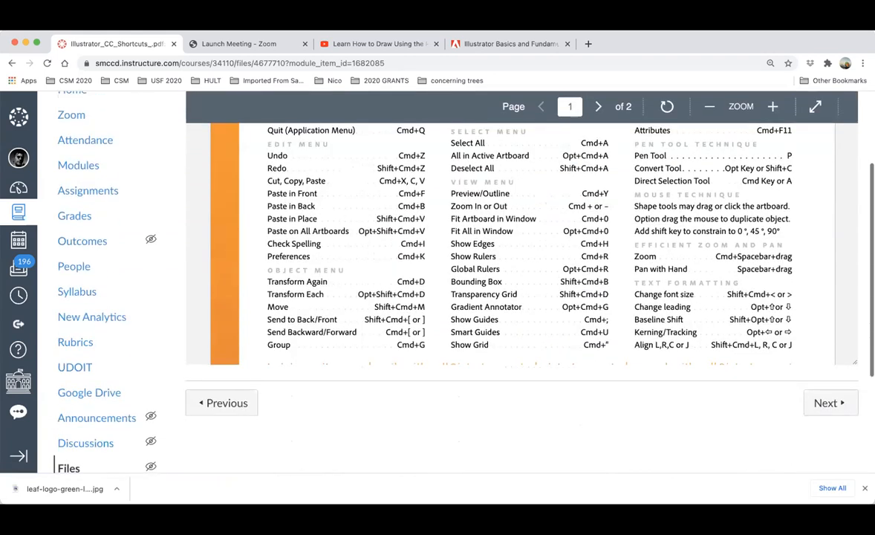
Step: View the four drawing stages in Camera template.jpg and continue to Pentool-exercise.gif
{"action": "left_click", "coordinate": [827, 333]}
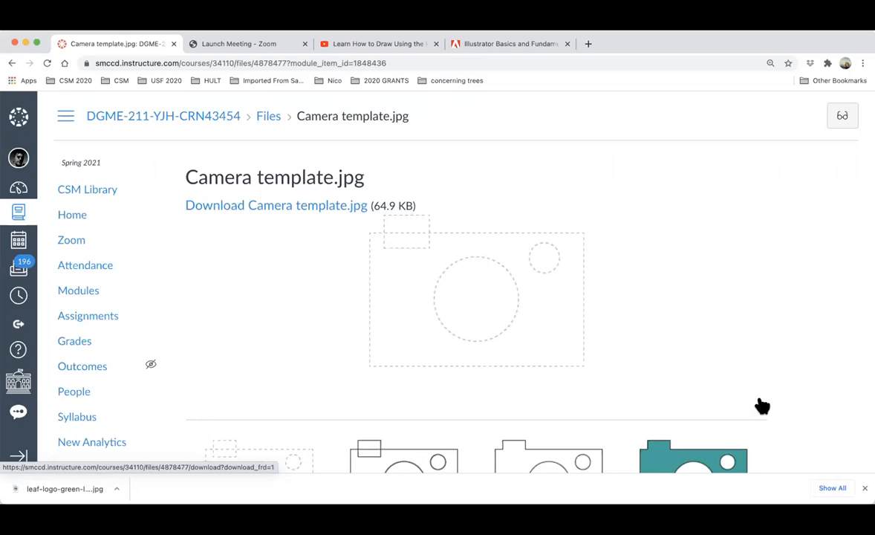
{"action": "scroll", "coordinate": [762, 405], "scroll_direction": "down", "scroll_amount": 5}
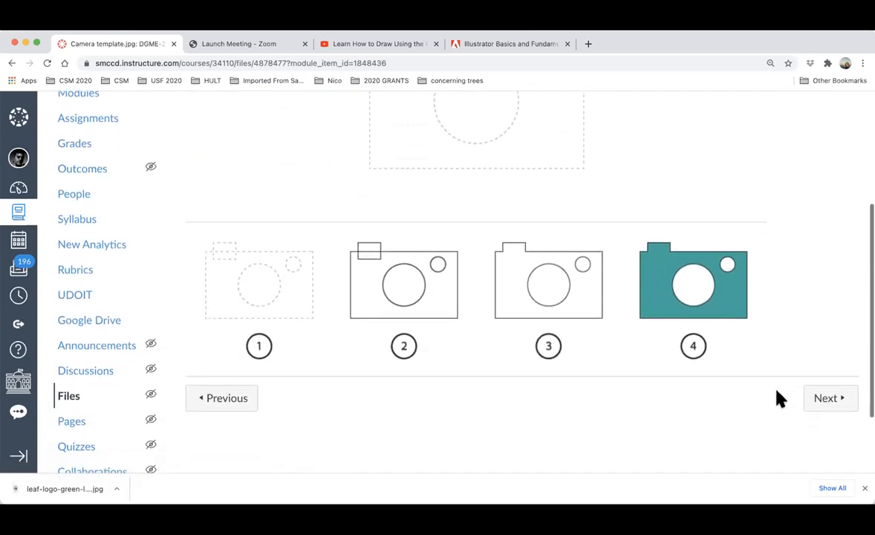
{"action": "left_click", "coordinate": [824, 399]}
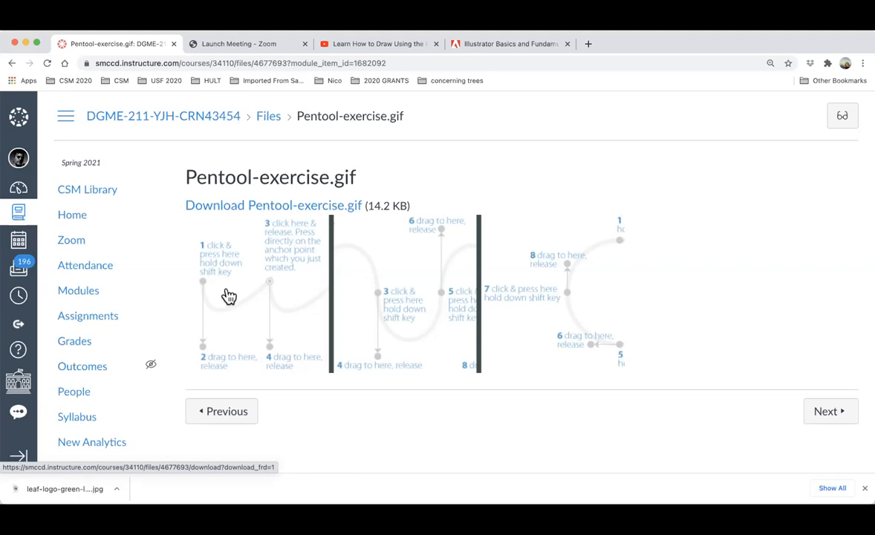
Step: Continue to leaf-logo-green-leaves.jpg and view the whole two-leaf logo image
{"action": "left_click", "coordinate": [826, 413]}
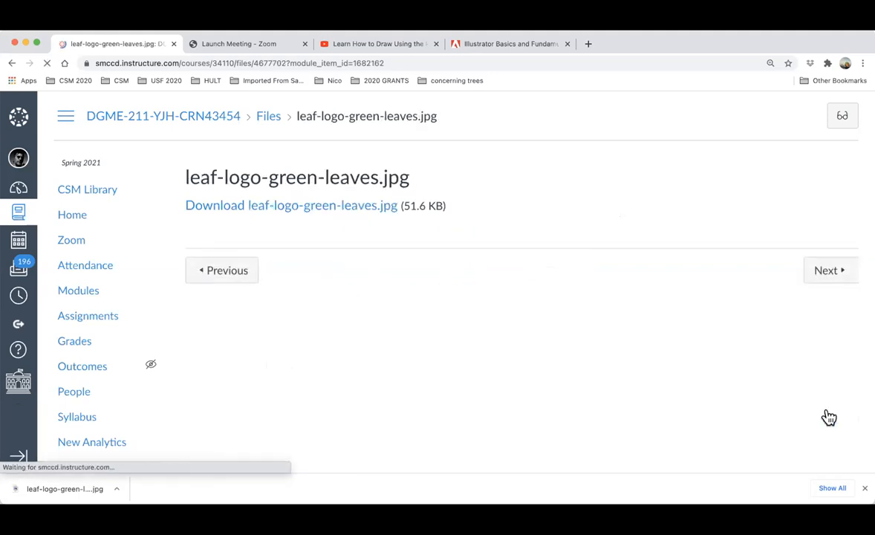
{"action": "scroll", "coordinate": [826, 418], "scroll_direction": "down", "scroll_amount": 10}
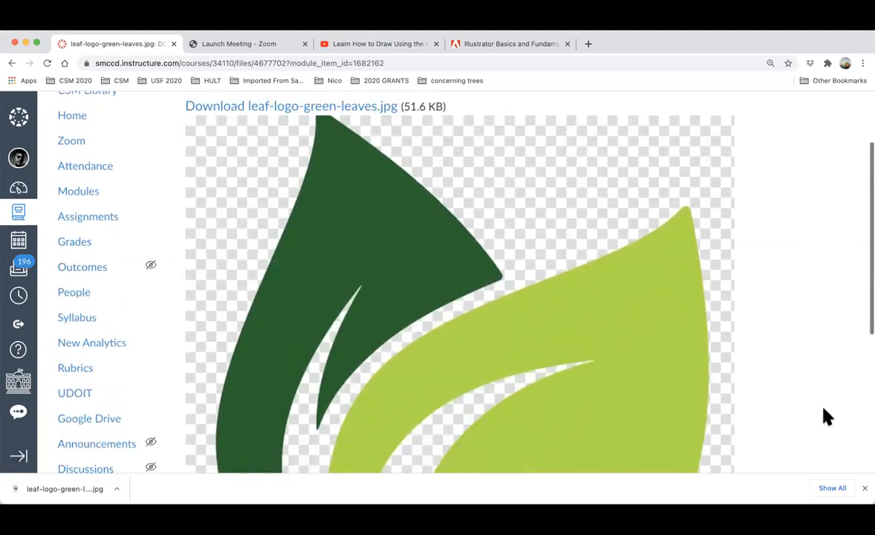
{"action": "scroll", "coordinate": [825, 416], "scroll_direction": "up", "scroll_amount": 5}
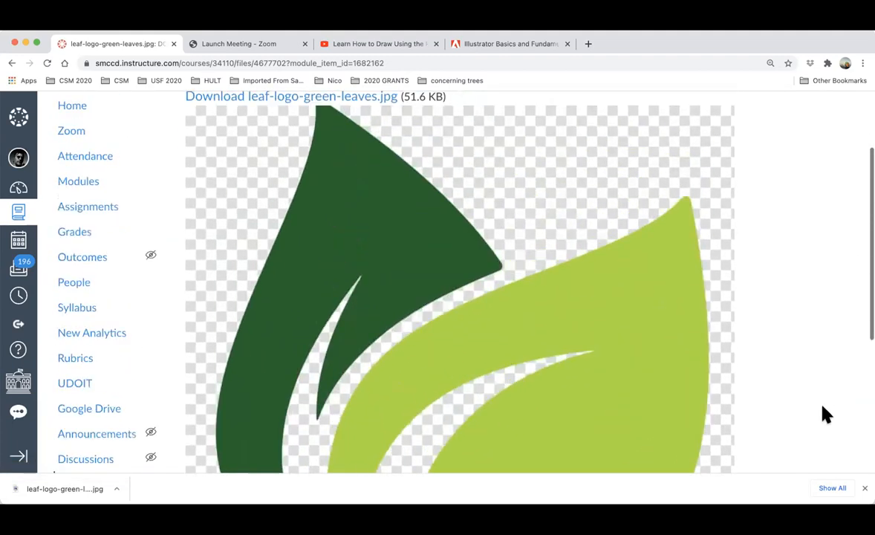
{"action": "scroll", "coordinate": [776, 406], "scroll_direction": "down", "scroll_amount": 3}
{"action": "scroll", "coordinate": [579, 431], "scroll_direction": "down", "scroll_amount": 3}
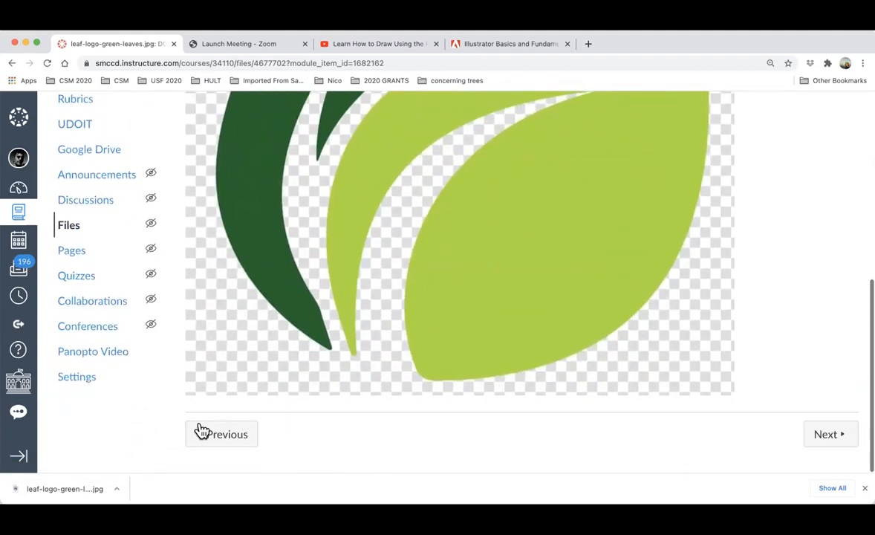
Step: Browse the next two module items, Software Tutorials pen & gradient.docx and trace white paper.pdf
{"action": "left_click", "coordinate": [825, 437]}
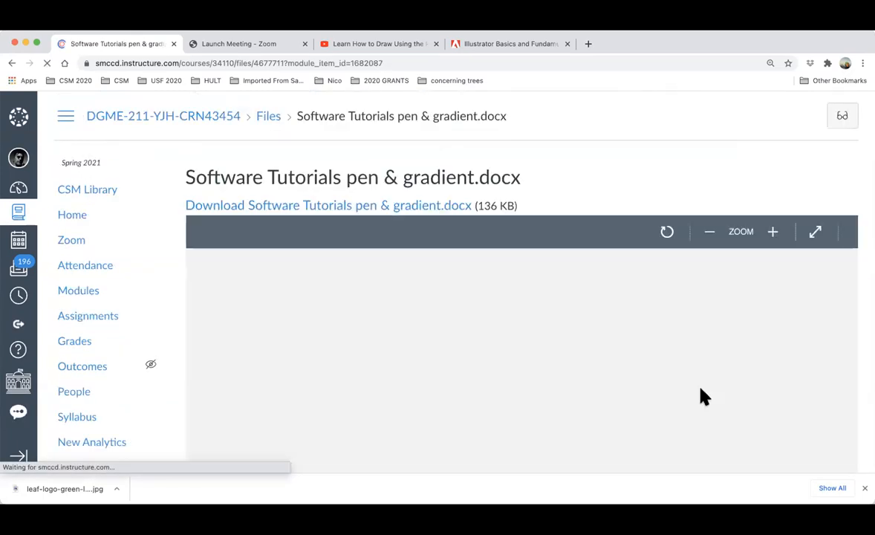
{"action": "scroll", "coordinate": [703, 396], "scroll_direction": "down", "scroll_amount": 3}
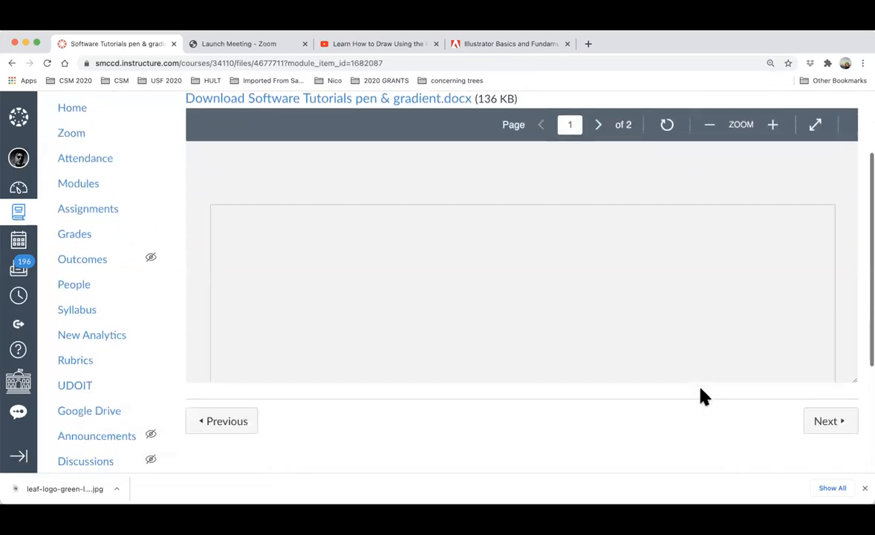
{"action": "left_click", "coordinate": [817, 414]}
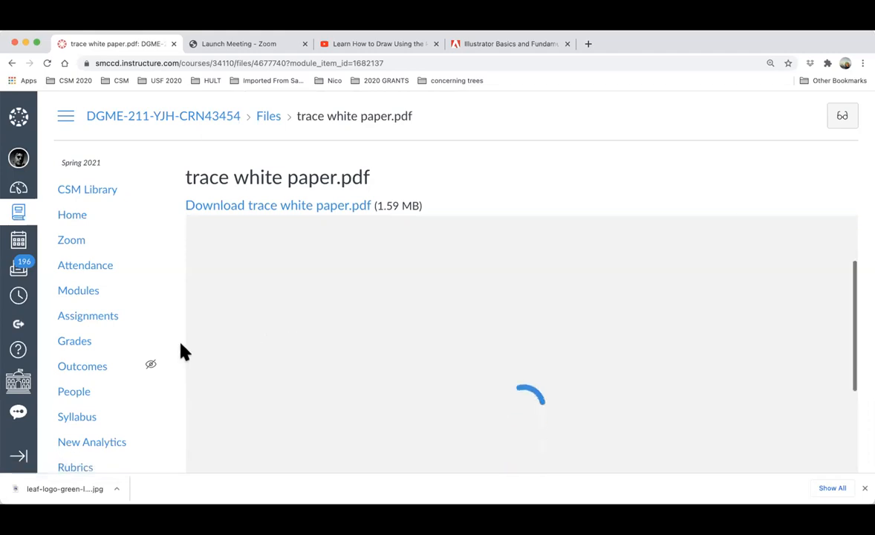
{"action": "scroll", "coordinate": [169, 357], "scroll_direction": "down", "scroll_amount": 3}
{"action": "scroll", "coordinate": [169, 357], "scroll_direction": "down", "scroll_amount": 2}
Step: Go back through the previous module items to the Pentool-exercise.gif page with its download link
{"action": "left_click", "coordinate": [211, 309]}
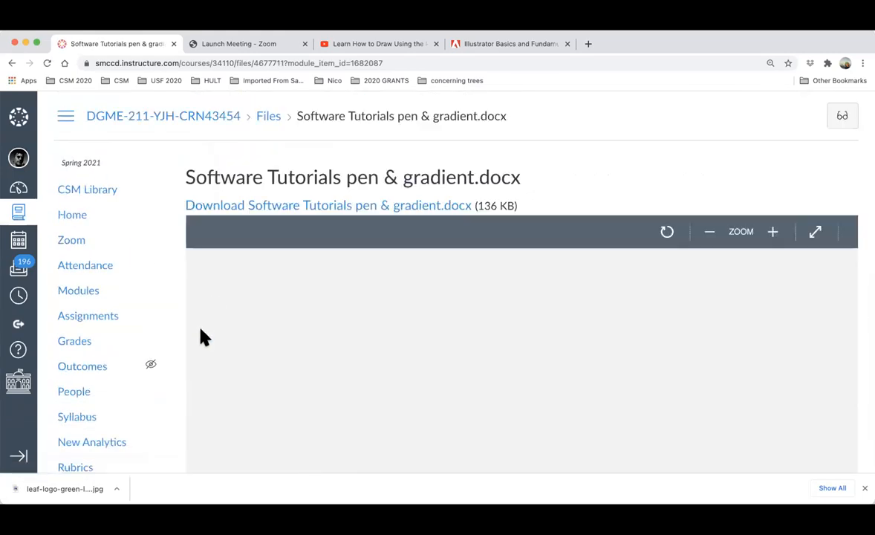
{"action": "scroll", "coordinate": [155, 334], "scroll_direction": "down", "scroll_amount": 5}
{"action": "left_click", "coordinate": [228, 286]}
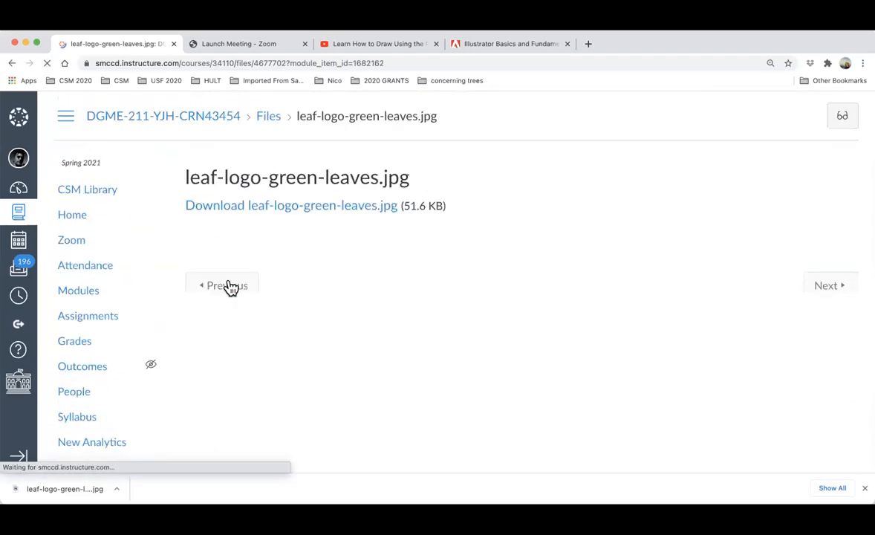
{"action": "scroll", "coordinate": [221, 342], "scroll_direction": "down", "scroll_amount": 5}
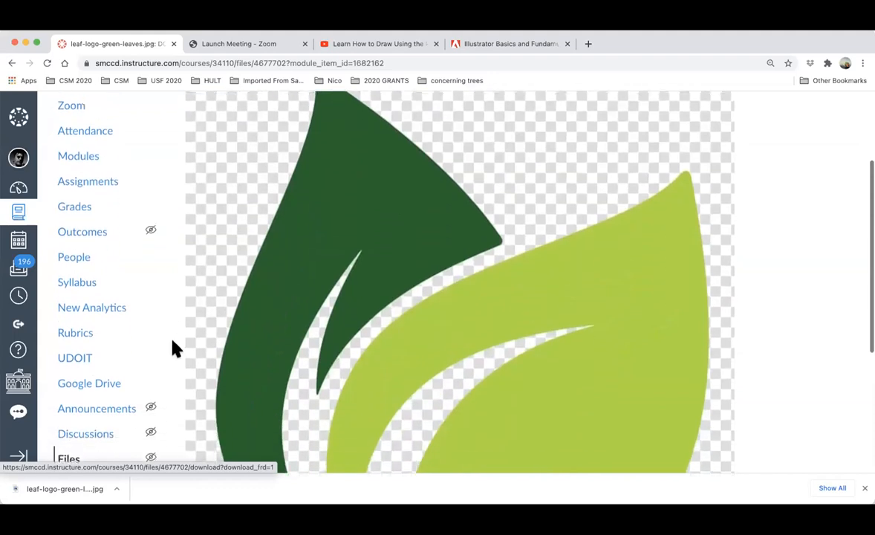
{"action": "scroll", "coordinate": [173, 347], "scroll_direction": "down", "scroll_amount": 4}
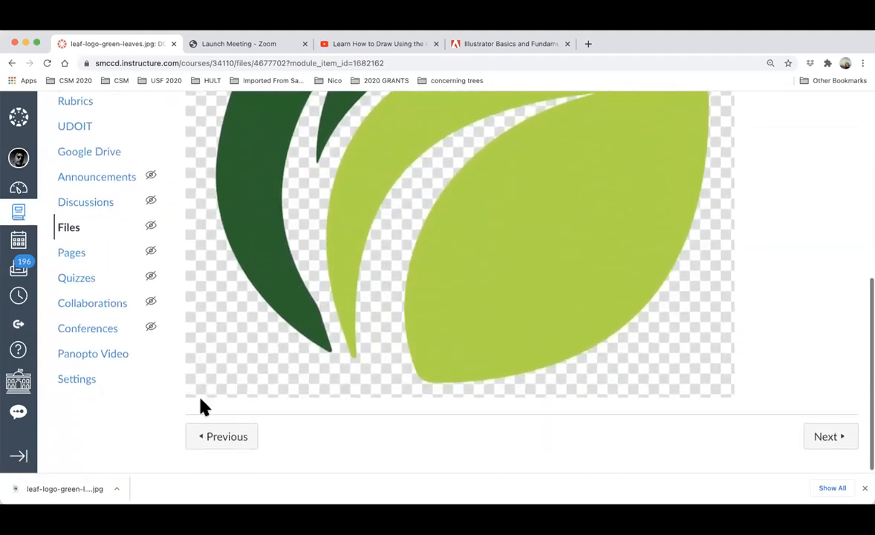
{"action": "left_click", "coordinate": [223, 440]}
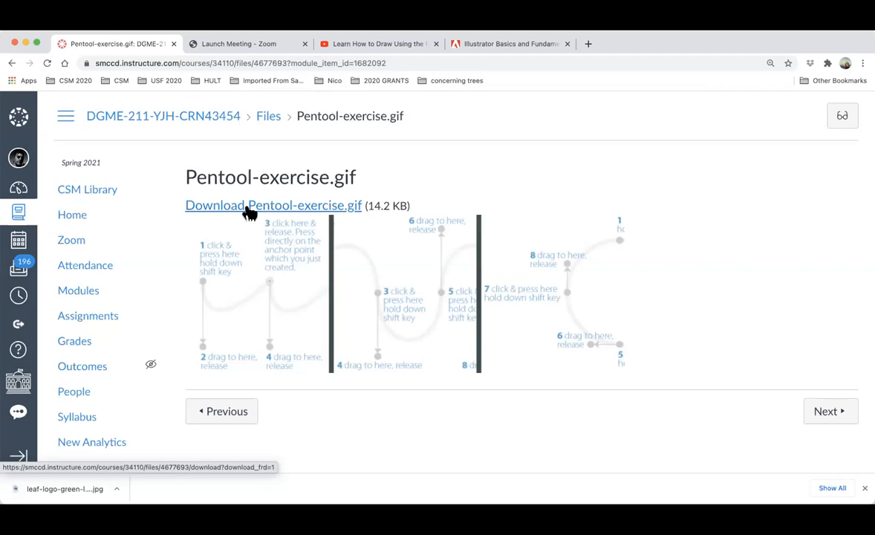
{"action": "scroll", "coordinate": [245, 212], "scroll_direction": "down", "scroll_amount": 1}
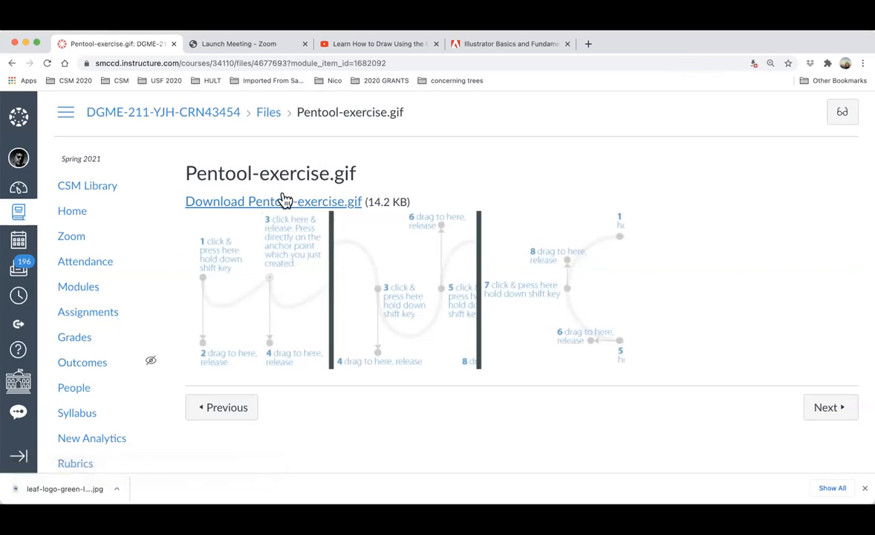
{"action": "scroll", "coordinate": [281, 204], "scroll_direction": "up", "scroll_amount": 1}
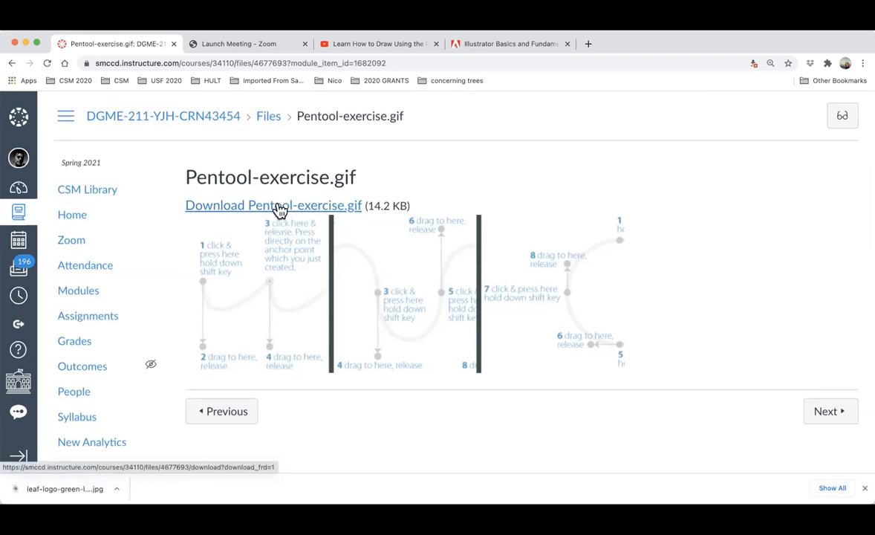
{"action": "scroll", "coordinate": [279, 211], "scroll_direction": "down", "scroll_amount": 1}
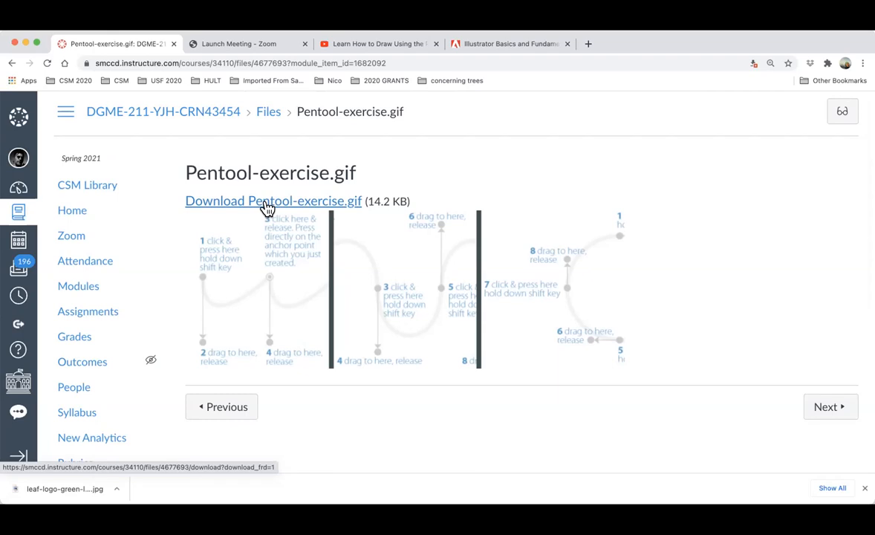
{"action": "scroll", "coordinate": [267, 208], "scroll_direction": "down", "scroll_amount": 1}
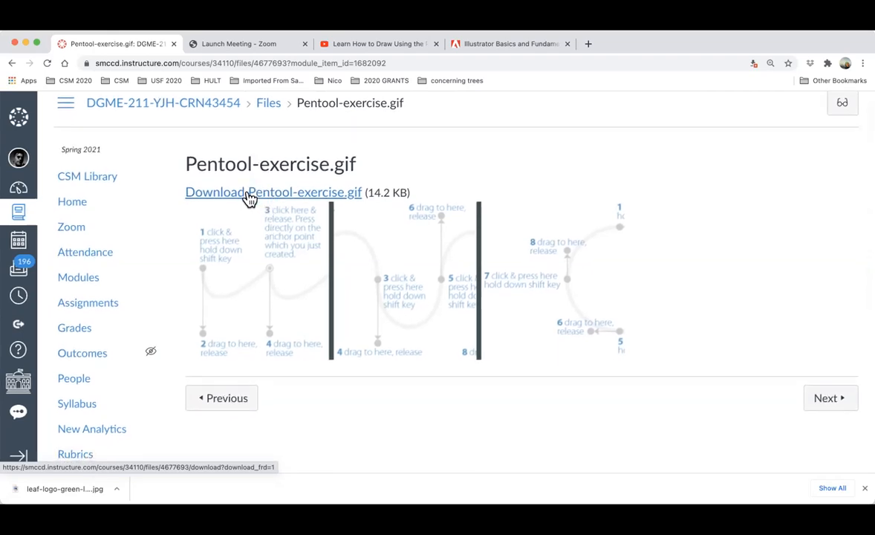
{"action": "left_click", "coordinate": [289, 254]}
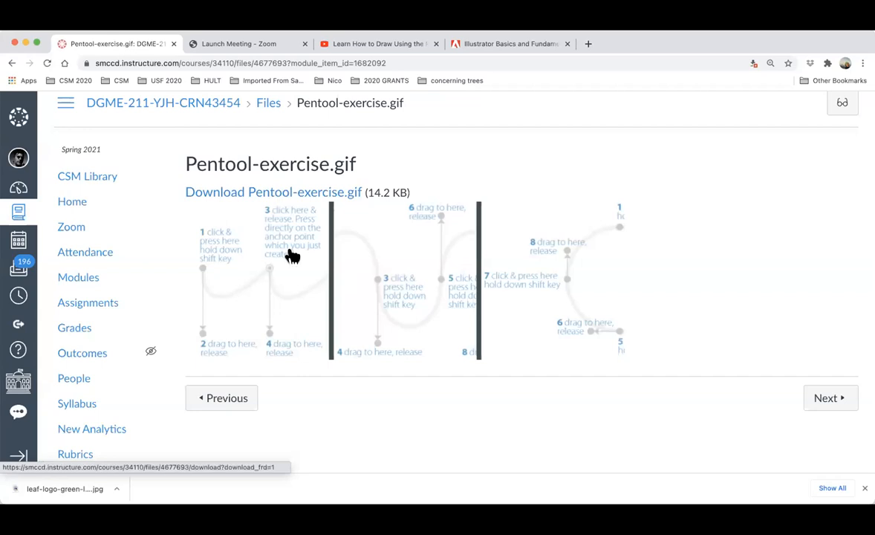
{"action": "scroll", "coordinate": [292, 255], "scroll_direction": "up", "scroll_amount": 1}
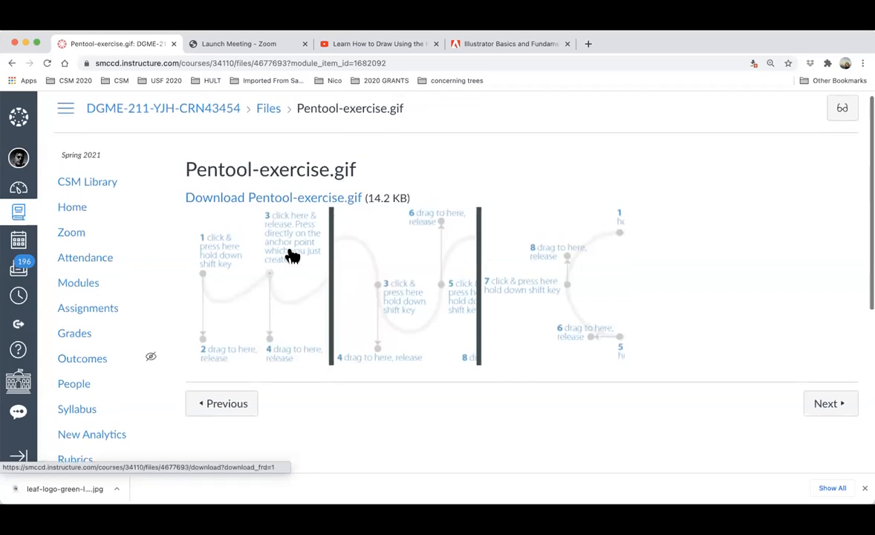
{"action": "scroll", "coordinate": [292, 256], "scroll_direction": "down", "scroll_amount": 2}
{"action": "scroll", "coordinate": [292, 255], "scroll_direction": "up", "scroll_amount": 2}
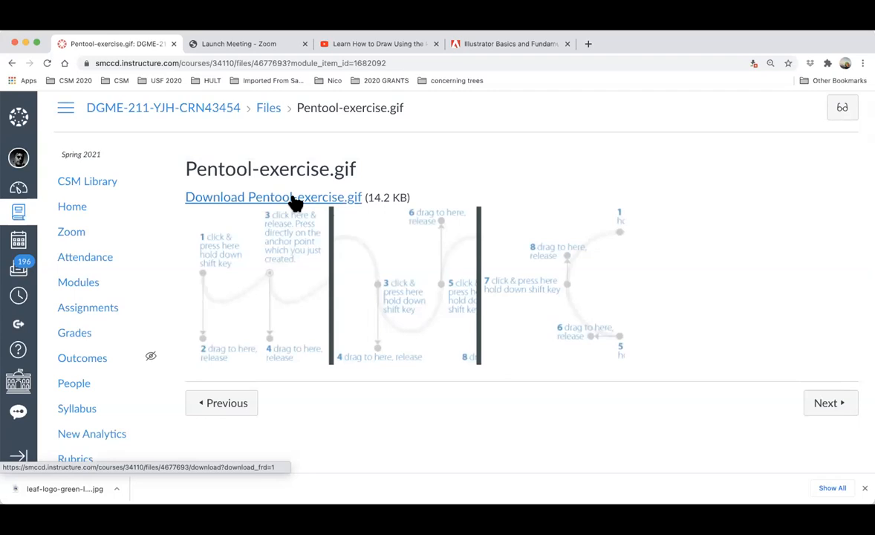
Step: Return to the course home page and open Template 1 .jpg from the TEMPLATES section of the modules
{"action": "left_click", "coordinate": [79, 214]}
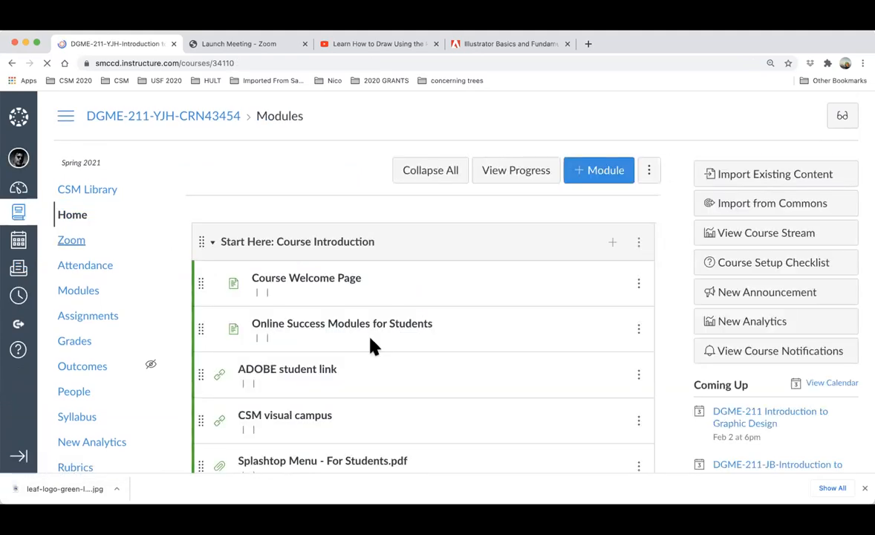
{"action": "scroll", "coordinate": [371, 347], "scroll_direction": "down", "scroll_amount": 2}
{"action": "scroll", "coordinate": [373, 348], "scroll_direction": "down", "scroll_amount": 15}
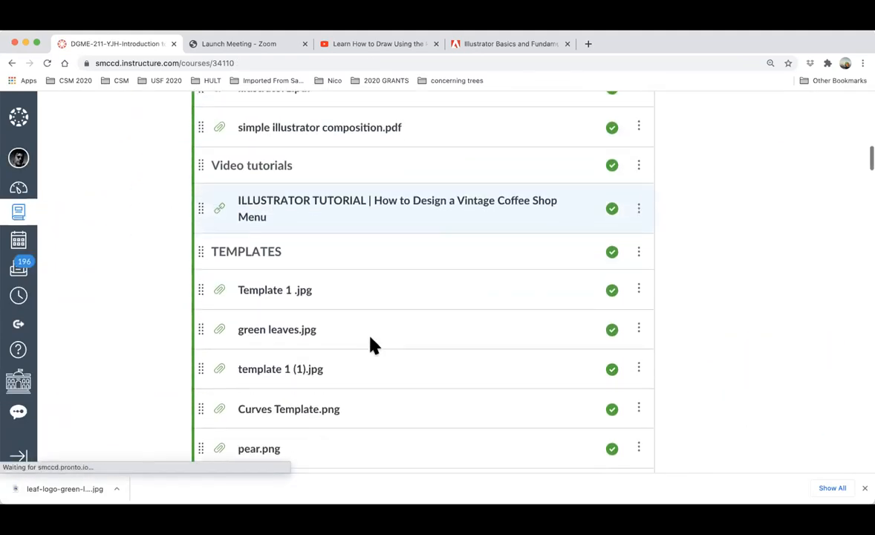
{"action": "scroll", "coordinate": [373, 345], "scroll_direction": "up", "scroll_amount": 5}
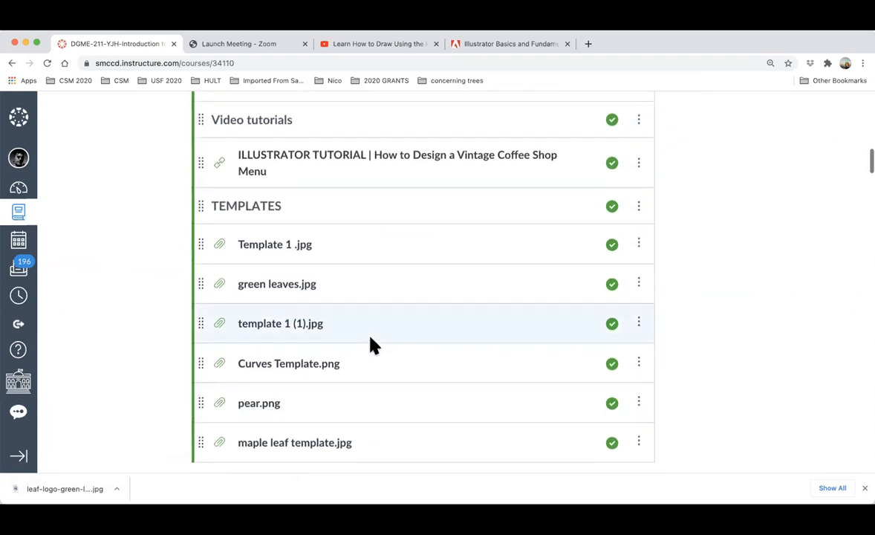
{"action": "scroll", "coordinate": [372, 346], "scroll_direction": "up", "scroll_amount": 8}
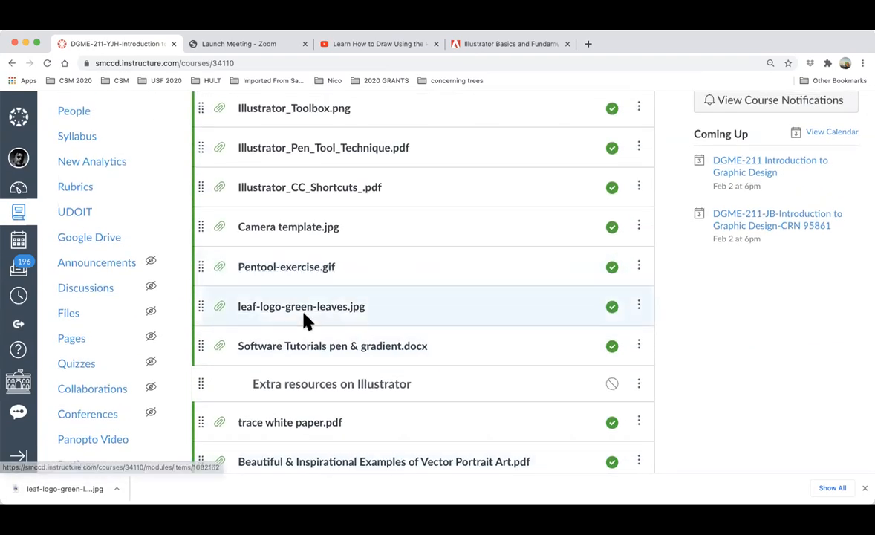
{"action": "scroll", "coordinate": [297, 297], "scroll_direction": "down", "scroll_amount": 1}
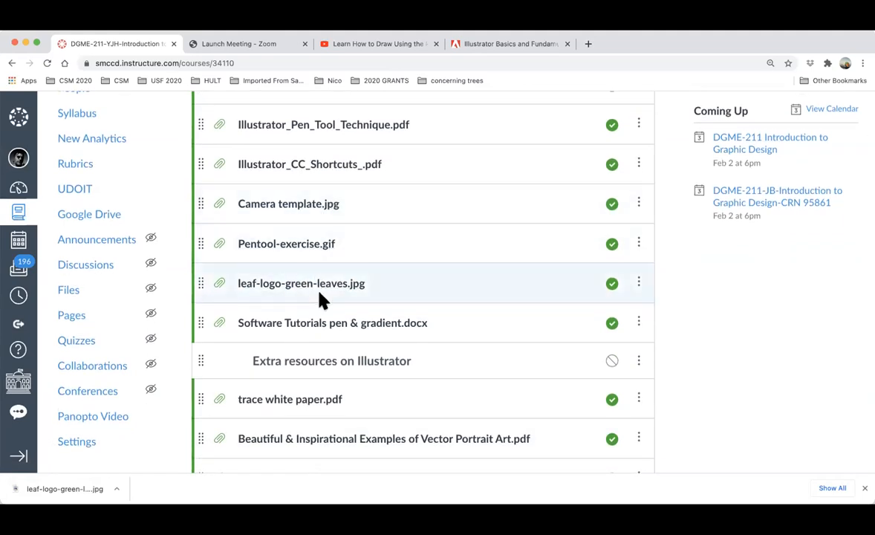
{"action": "scroll", "coordinate": [321, 298], "scroll_direction": "down", "scroll_amount": 5}
{"action": "scroll", "coordinate": [321, 298], "scroll_direction": "down", "scroll_amount": 2}
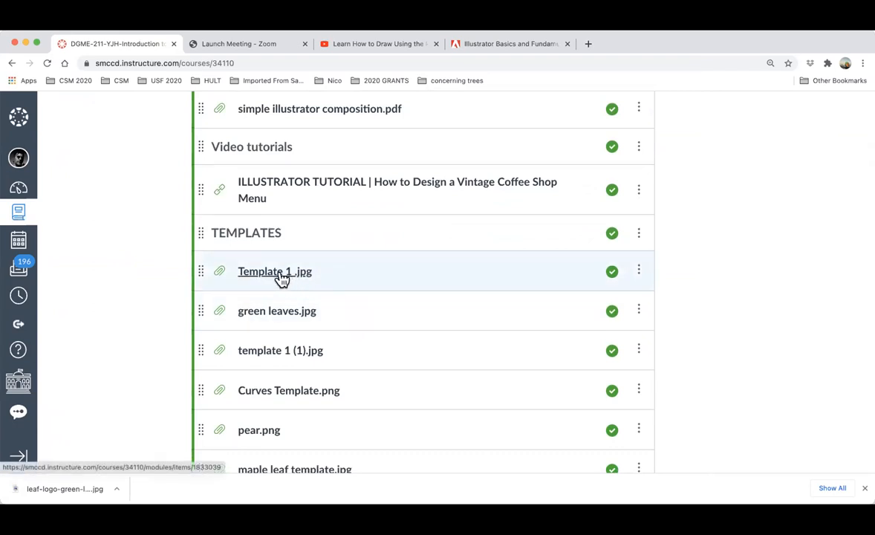
{"action": "scroll", "coordinate": [283, 278], "scroll_direction": "down", "scroll_amount": 1}
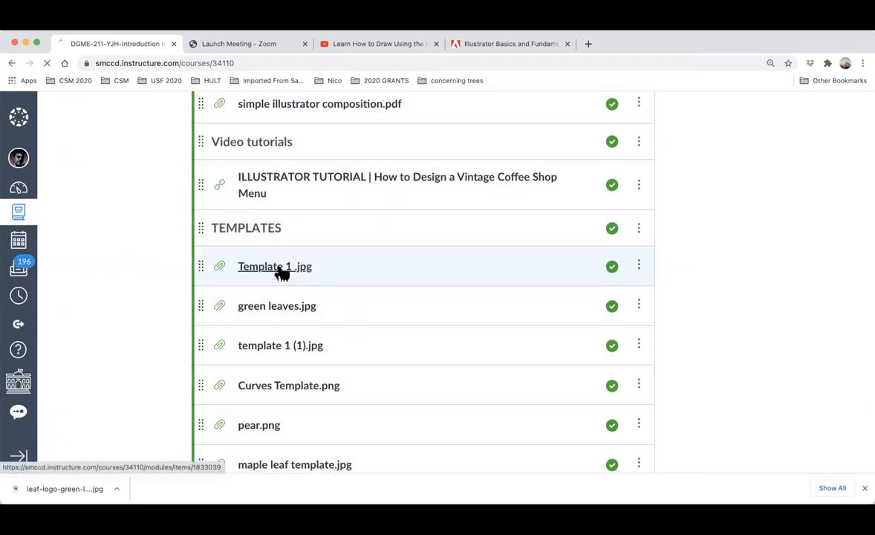
{"action": "left_click", "coordinate": [282, 272]}
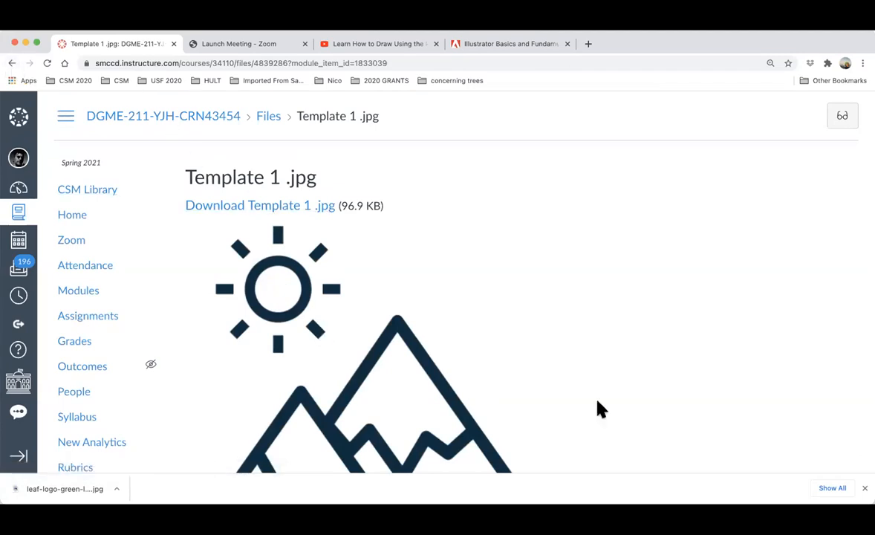
Step: View Template 1 .jpg and the 20626608.jpg leaf image, continuing through the module items to template 1 (1).jpg
{"action": "scroll", "coordinate": [599, 408], "scroll_direction": "down", "scroll_amount": 5}
{"action": "left_click", "coordinate": [820, 332]}
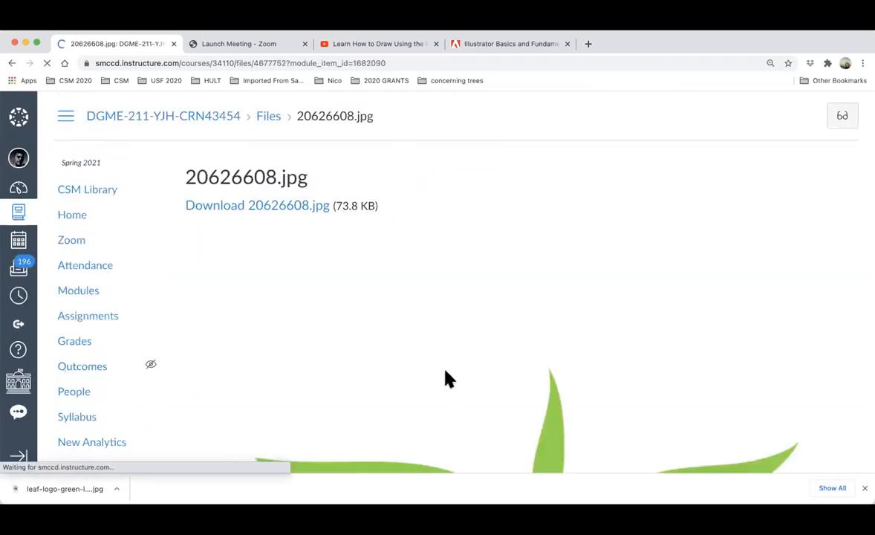
{"action": "scroll", "coordinate": [448, 378], "scroll_direction": "down", "scroll_amount": 3}
{"action": "scroll", "coordinate": [446, 379], "scroll_direction": "down", "scroll_amount": 10}
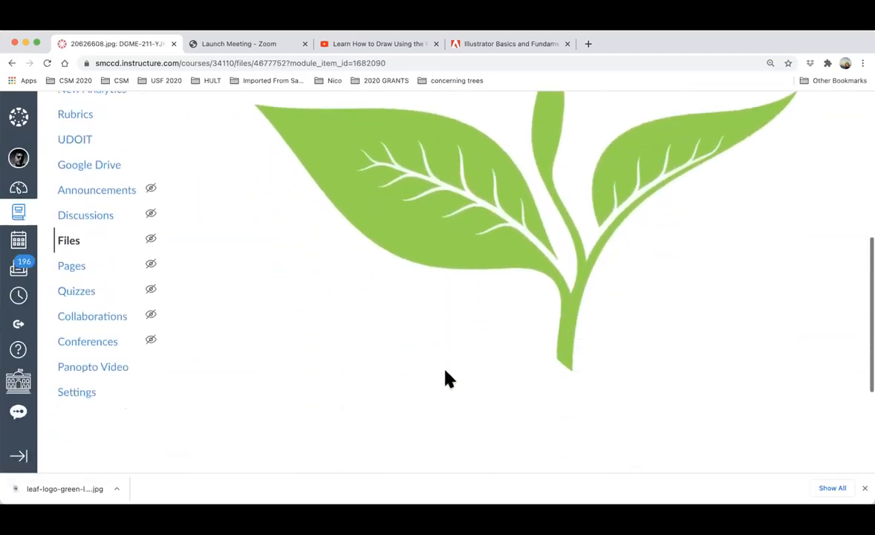
{"action": "scroll", "coordinate": [445, 379], "scroll_direction": "down", "scroll_amount": 1}
{"action": "left_click", "coordinate": [836, 434]}
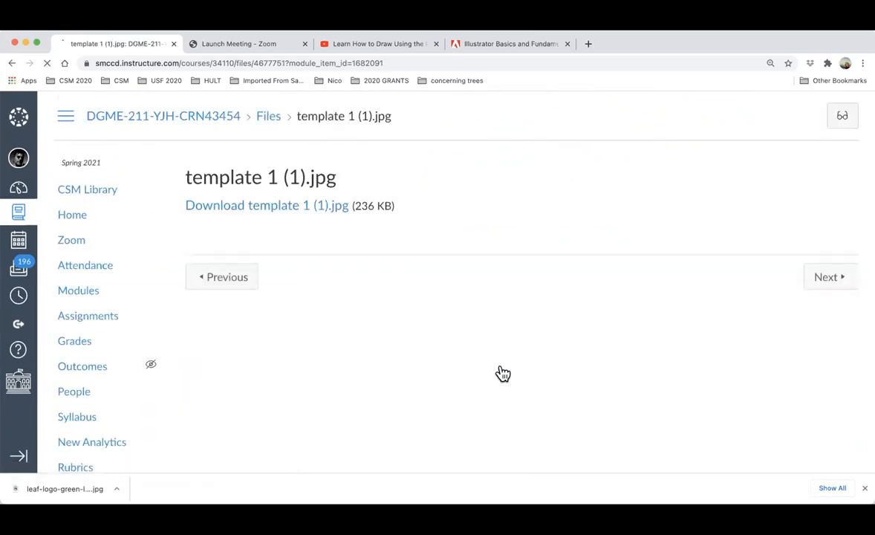
Step: Look over the mountain peaks, waves and bumps exercises in template 1 (1).jpg and download the file
{"action": "scroll", "coordinate": [502, 372], "scroll_direction": "down", "scroll_amount": 3}
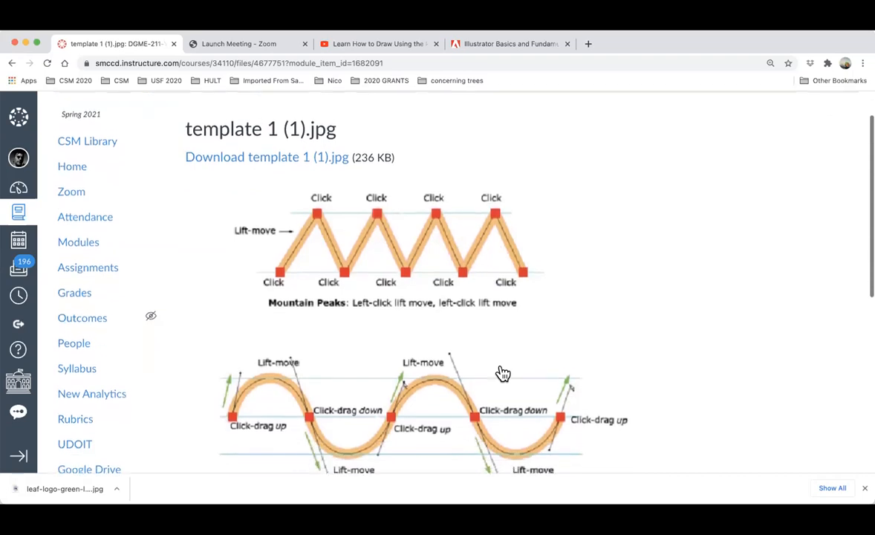
{"action": "scroll", "coordinate": [503, 373], "scroll_direction": "down", "scroll_amount": 3}
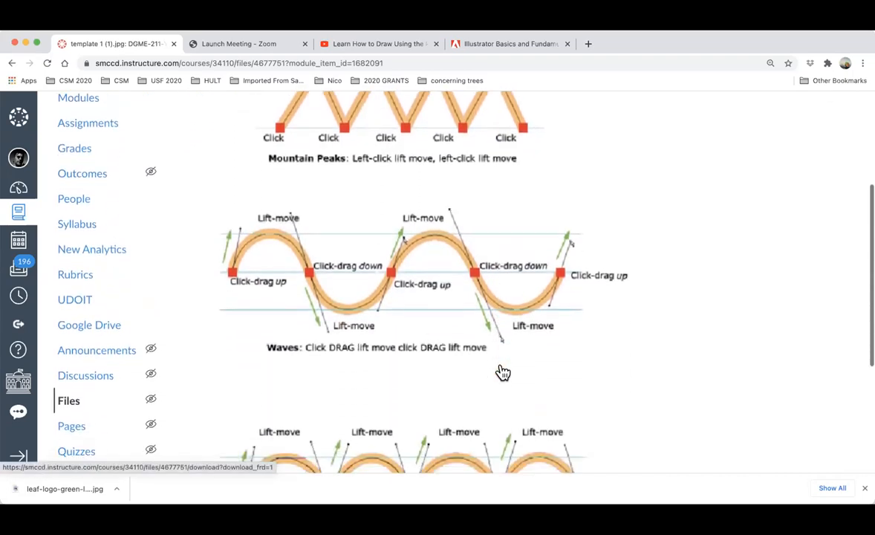
{"action": "scroll", "coordinate": [503, 373], "scroll_direction": "up", "scroll_amount": 3}
{"action": "scroll", "coordinate": [502, 373], "scroll_direction": "up", "scroll_amount": 1}
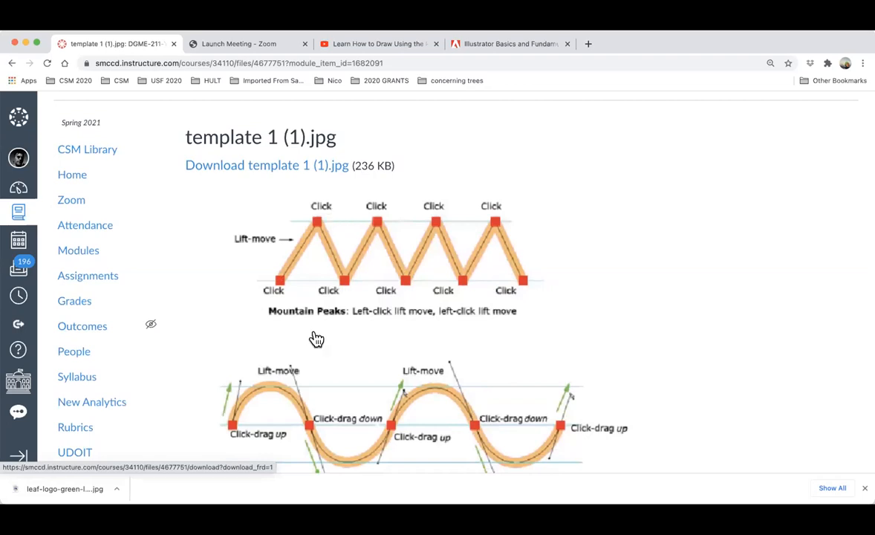
{"action": "scroll", "coordinate": [262, 173], "scroll_direction": "down", "scroll_amount": 1}
{"action": "left_click", "coordinate": [262, 173]}
{"action": "scroll", "coordinate": [262, 172], "scroll_direction": "down", "scroll_amount": 1}
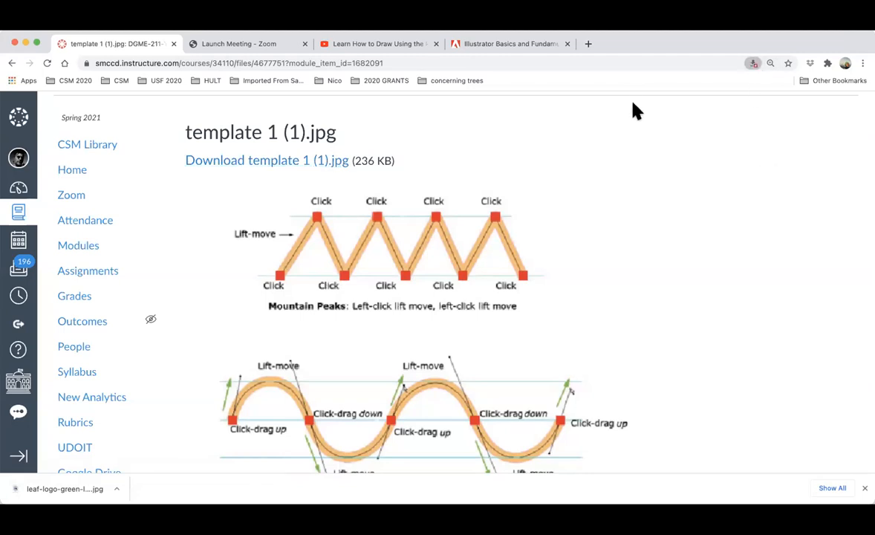
{"action": "left_click", "coordinate": [272, 162]}
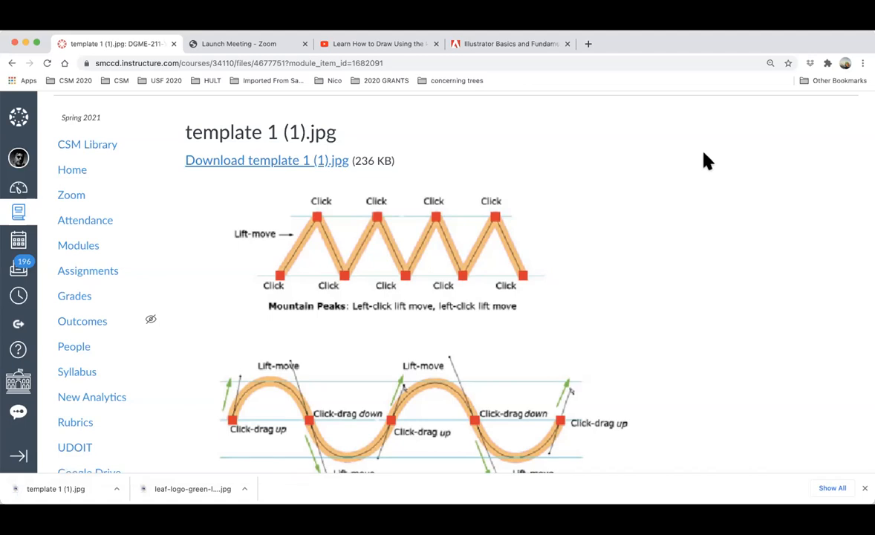
{"action": "left_click", "coordinate": [117, 489]}
Step: Switch to Adobe Illustrator and delete the black flower artwork from the Untitled-3 artboard
{"action": "key", "text": "super+Tab"}
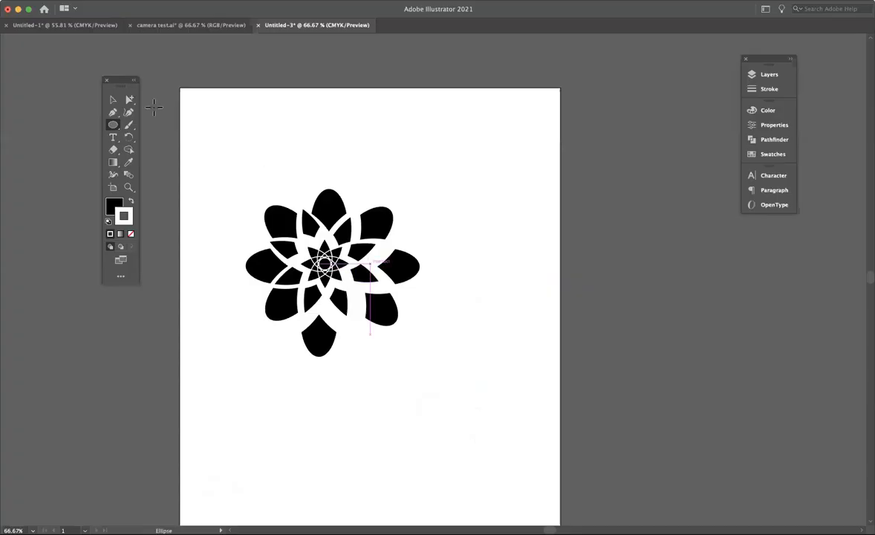
{"action": "left_click", "coordinate": [113, 99]}
{"action": "left_click_drag", "start_coordinate": [210, 148], "coordinate": [459, 369]}
{"action": "key", "text": "Delete"}
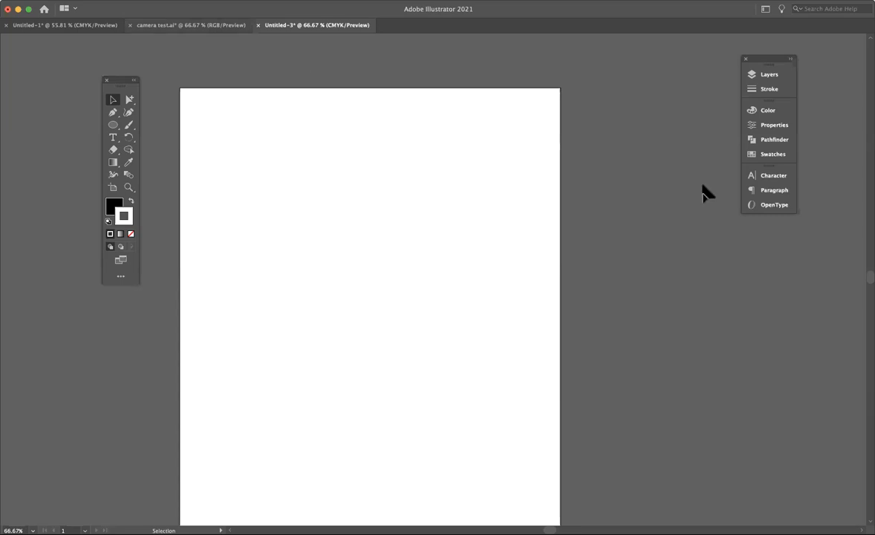
Step: Show the document's layers and place template 1 (1).jpg from the Downloads folder as a linked template
{"action": "left_click", "coordinate": [750, 74]}
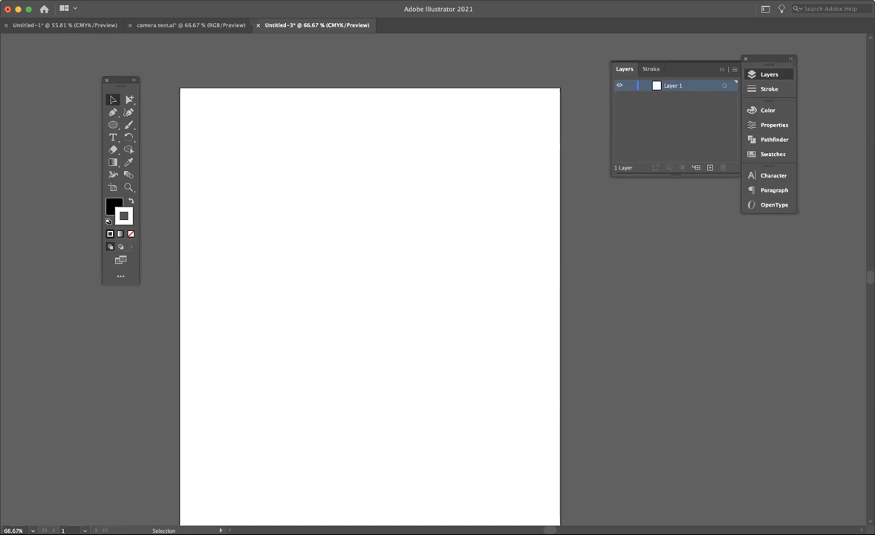
{"action": "left_click", "coordinate": [80, 0]}
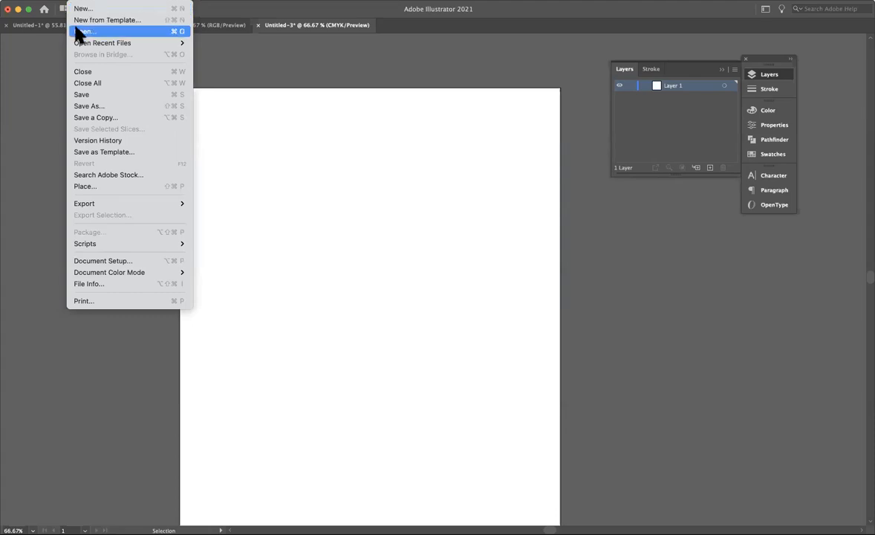
{"action": "left_click", "coordinate": [104, 188]}
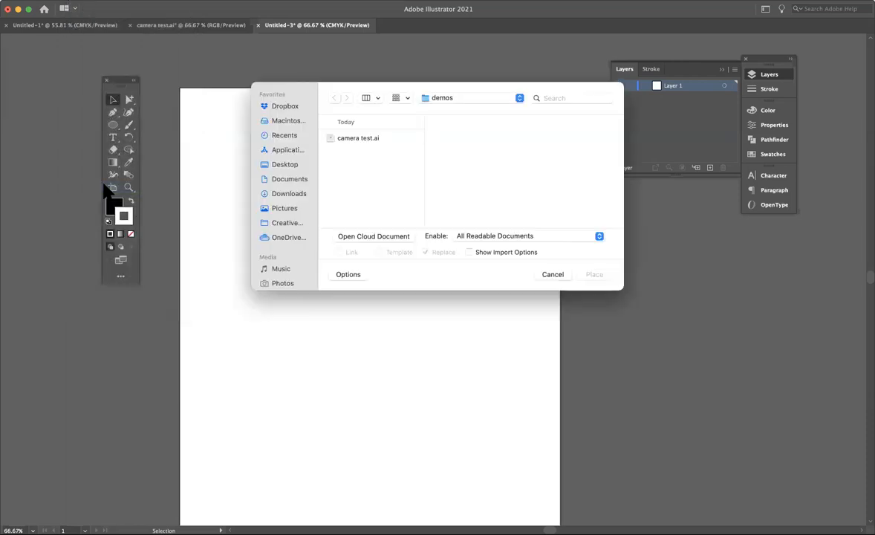
{"action": "left_click", "coordinate": [279, 193]}
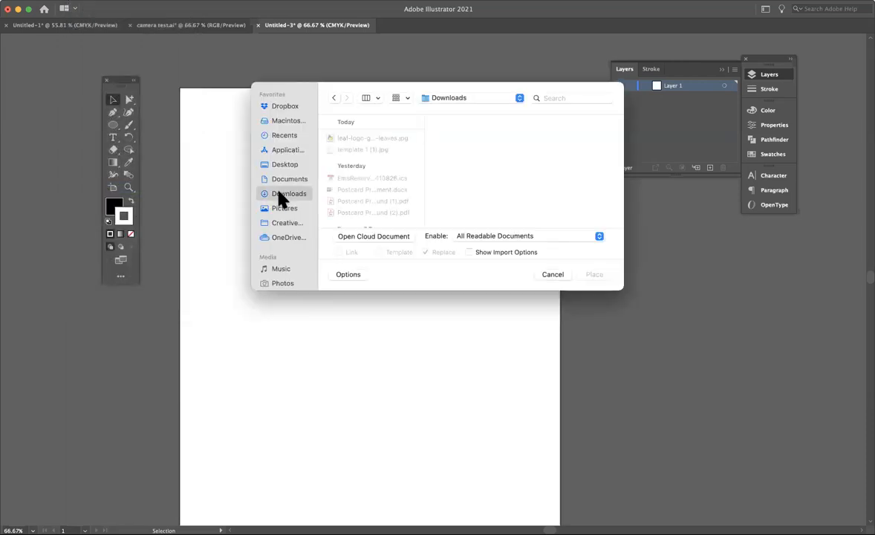
{"action": "left_click", "coordinate": [344, 149]}
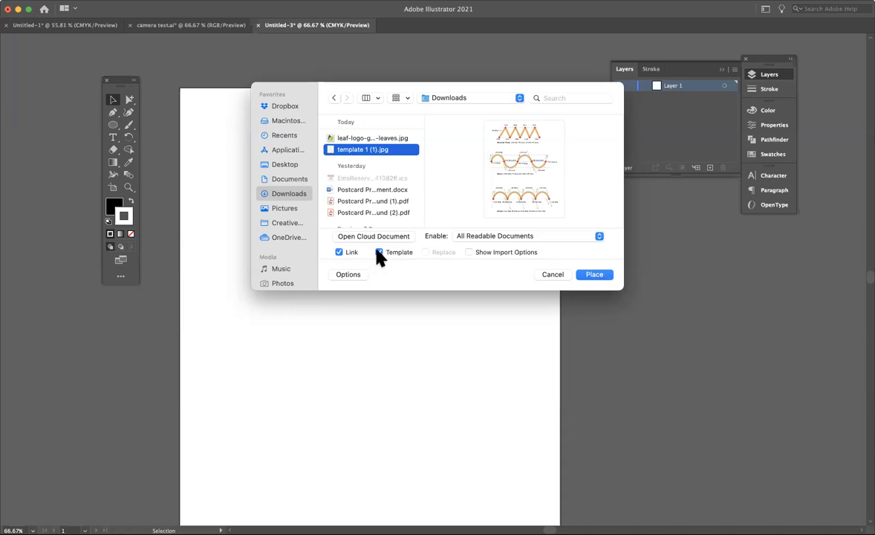
{"action": "left_click", "coordinate": [594, 275]}
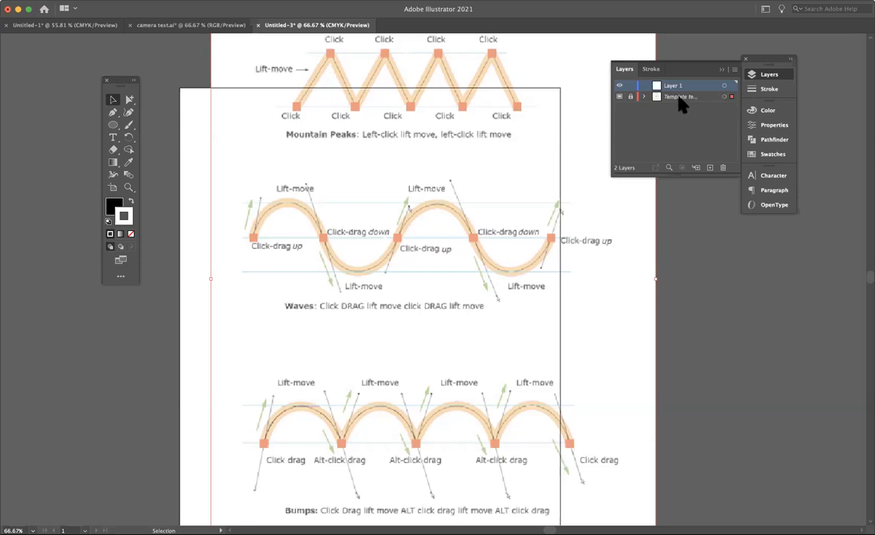
Step: Unlock the template layer, move the image so the Mountain Peaks exercise fits inside the artboard, and lock the layer again
{"action": "left_click", "coordinate": [630, 97]}
{"action": "left_click", "coordinate": [468, 120]}
{"action": "scroll", "coordinate": [470, 121], "scroll_direction": "down", "scroll_amount": 1}
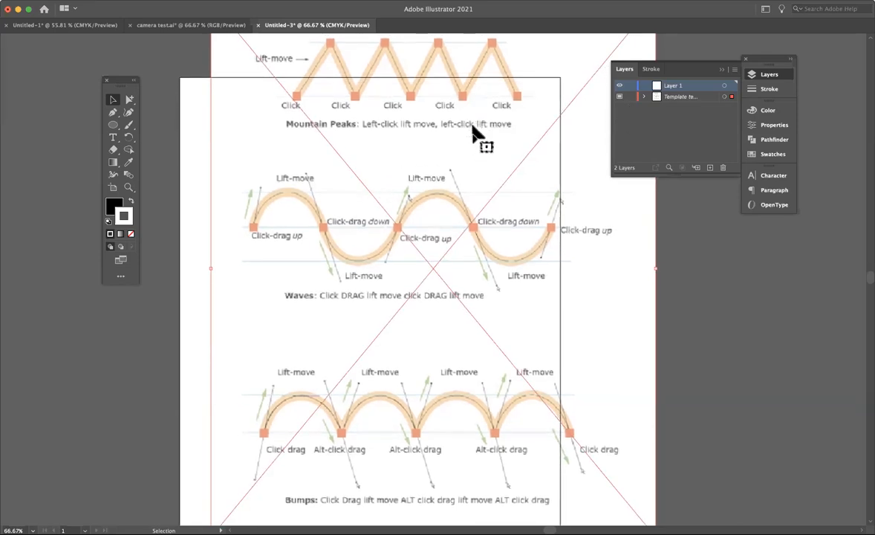
{"action": "left_click_drag", "start_coordinate": [473, 129], "coordinate": [430, 199]}
{"action": "left_click", "coordinate": [630, 98]}
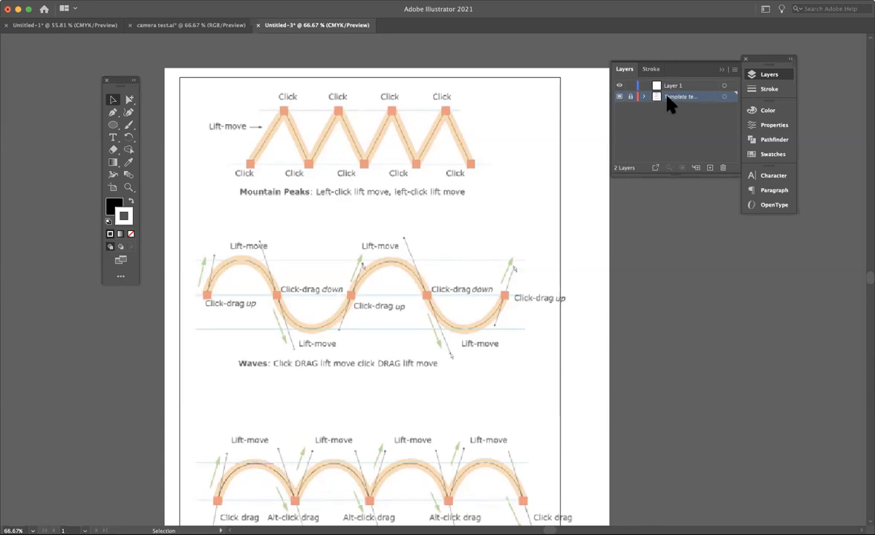
Step: Activate the Pen tool and make Layer 1 the active layer above the locked template for tracing the Mountain Peaks
{"action": "left_click", "coordinate": [113, 112]}
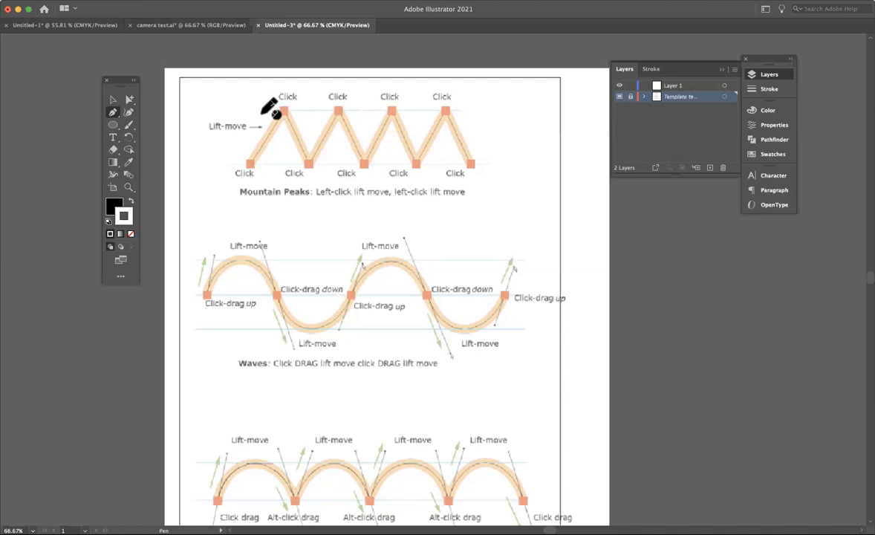
{"action": "left_click", "coordinate": [630, 97]}
{"action": "left_click", "coordinate": [667, 87]}
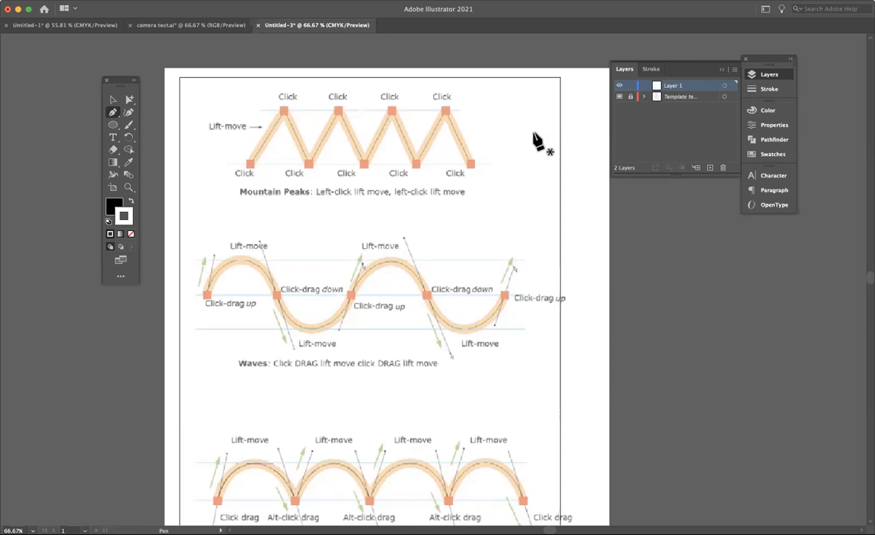
{"action": "key", "text": "space"}
{"action": "left_click_drag", "start_coordinate": [406, 152], "coordinate": [428, 136]}
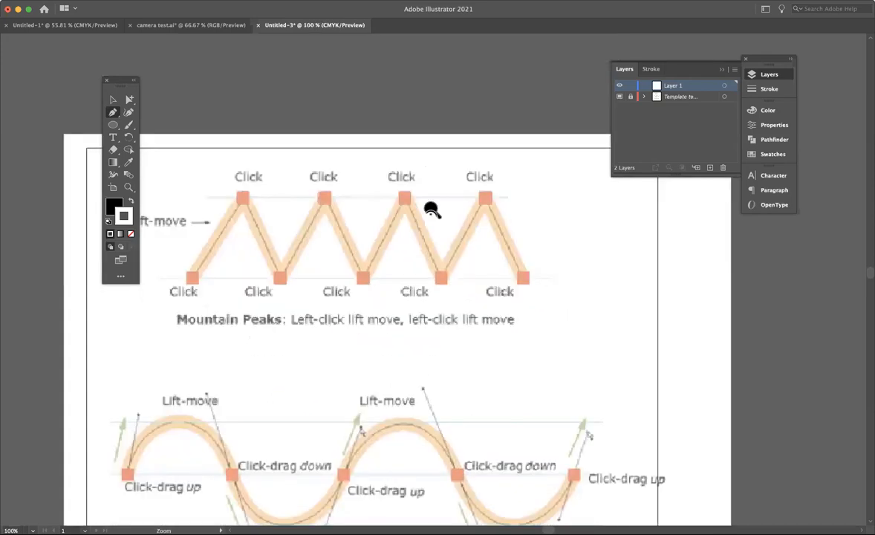
Step: Trace the first Mountain Peak on its three square markers with the Pen tool, and swap the path's fill and stroke colours
{"action": "left_click", "coordinate": [429, 193], "text": "super"}
{"action": "left_click", "coordinate": [434, 230], "text": "super"}
{"action": "left_click_drag", "start_coordinate": [417, 266], "coordinate": [484, 172]}
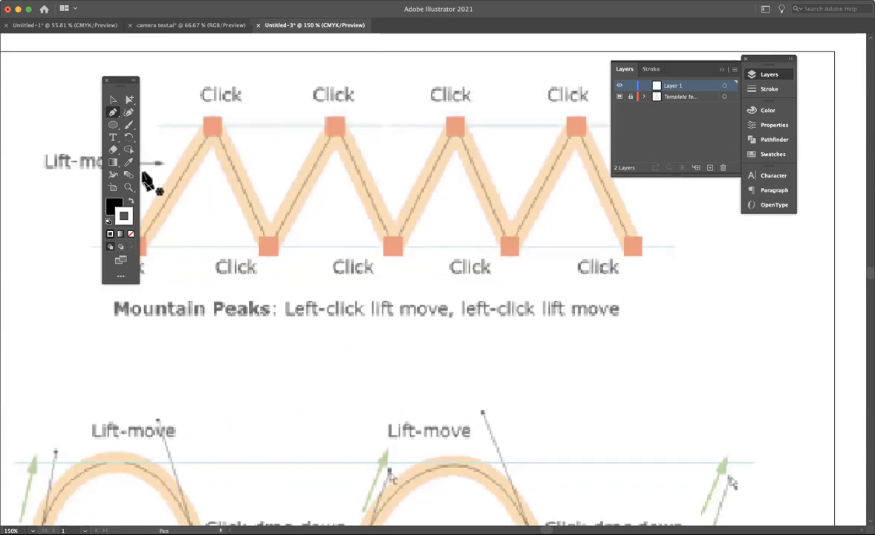
{"action": "left_click_drag", "start_coordinate": [122, 80], "coordinate": [46, 74]}
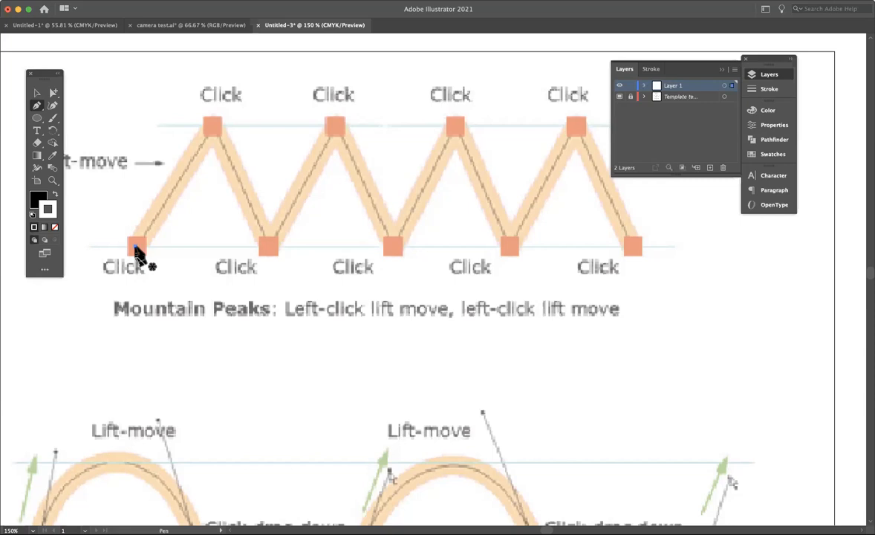
{"action": "left_click", "coordinate": [135, 246]}
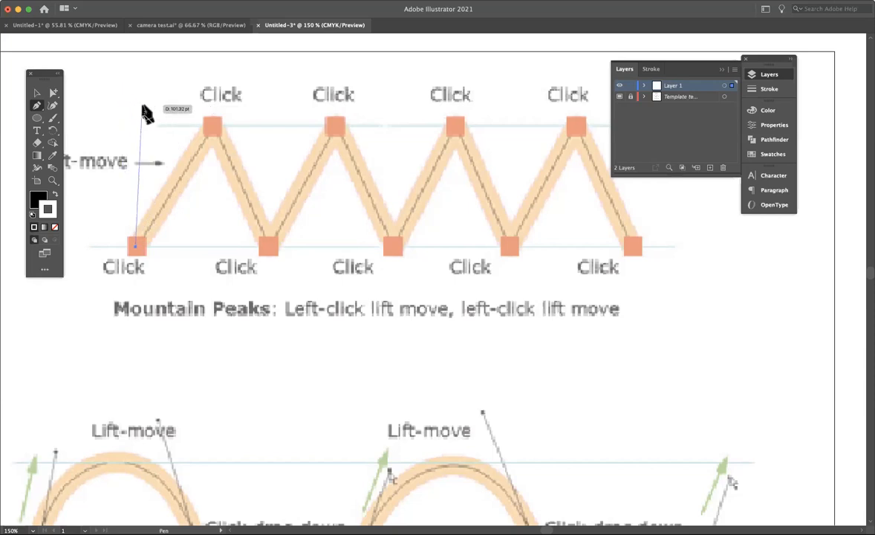
{"action": "left_click", "coordinate": [211, 125]}
{"action": "left_click", "coordinate": [267, 246]}
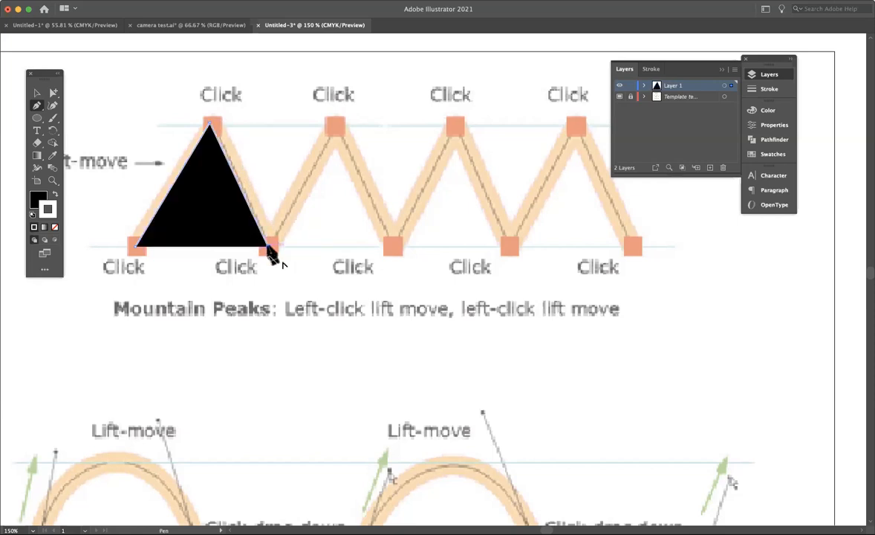
{"action": "left_click", "coordinate": [54, 194]}
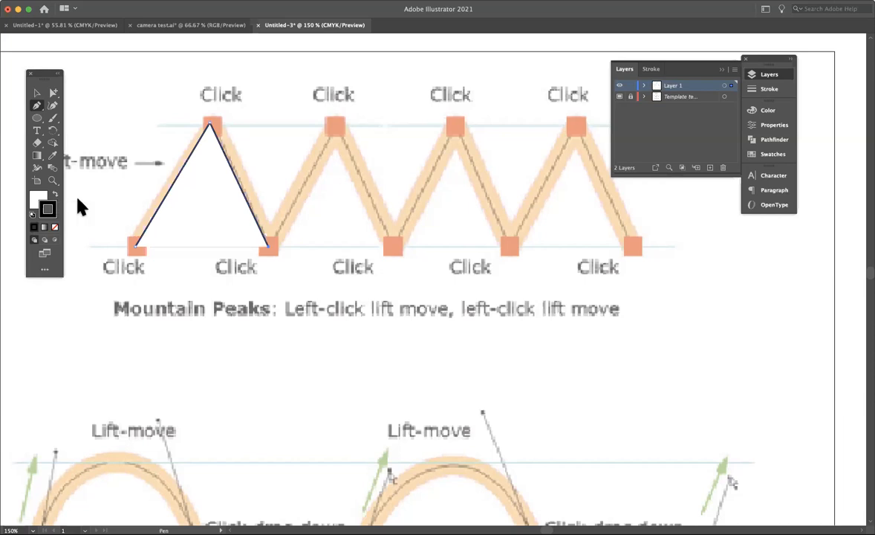
Step: Continue the straight-segment path through the remaining three Mountain Peaks, placing an anchor point on each square marker
{"action": "left_click", "coordinate": [334, 128]}
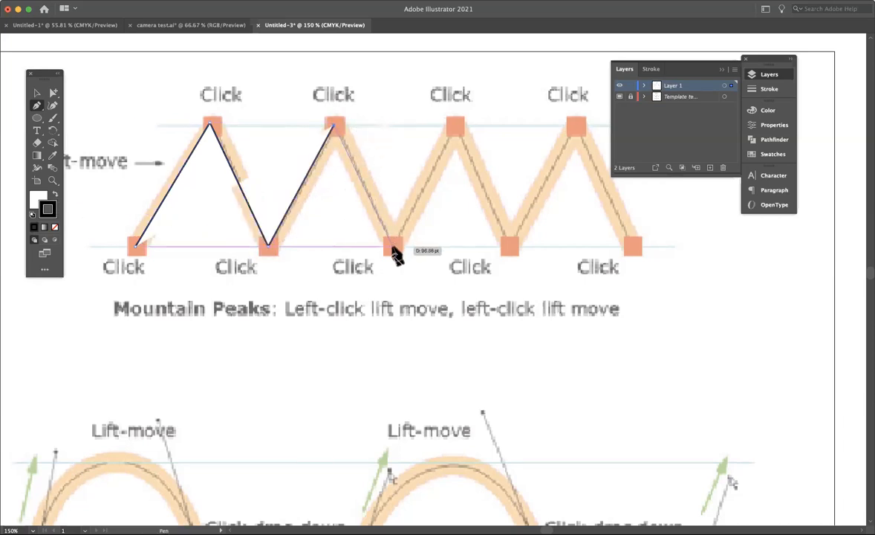
{"action": "left_click", "coordinate": [393, 249]}
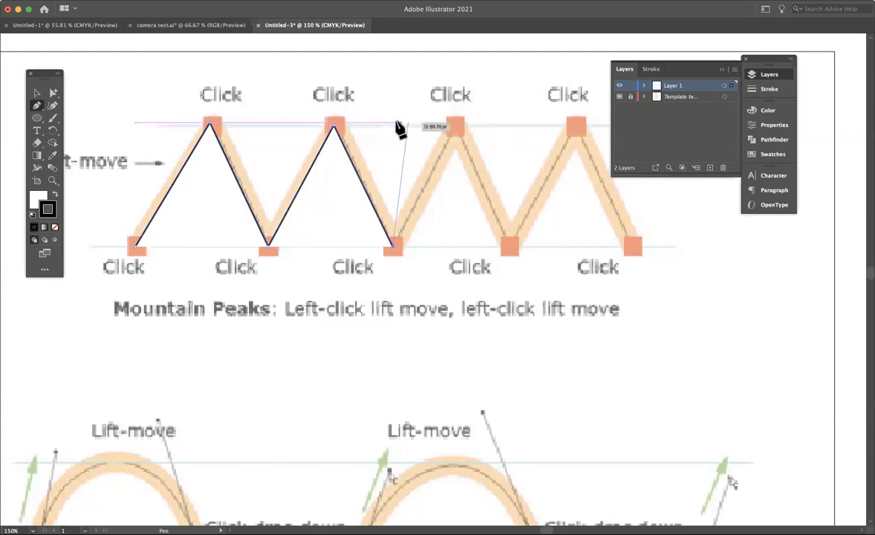
{"action": "left_click", "coordinate": [456, 128]}
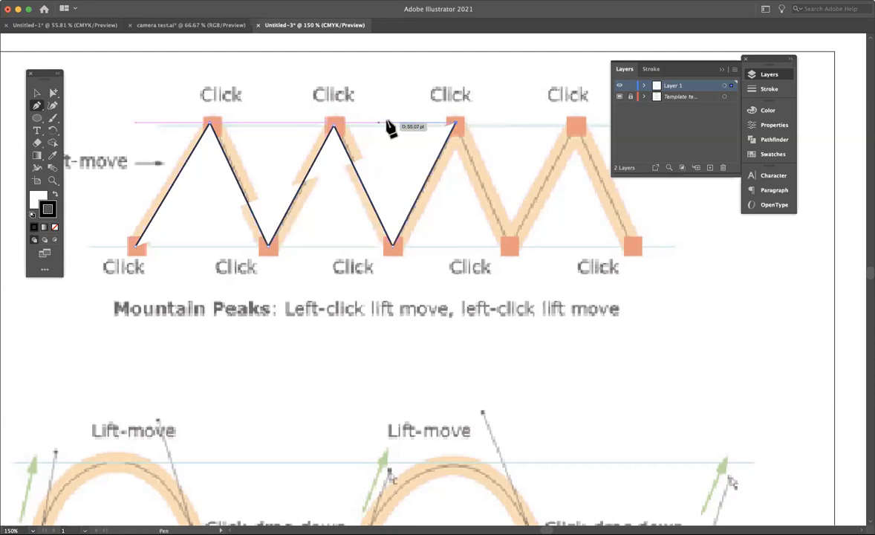
{"action": "left_click", "coordinate": [510, 249]}
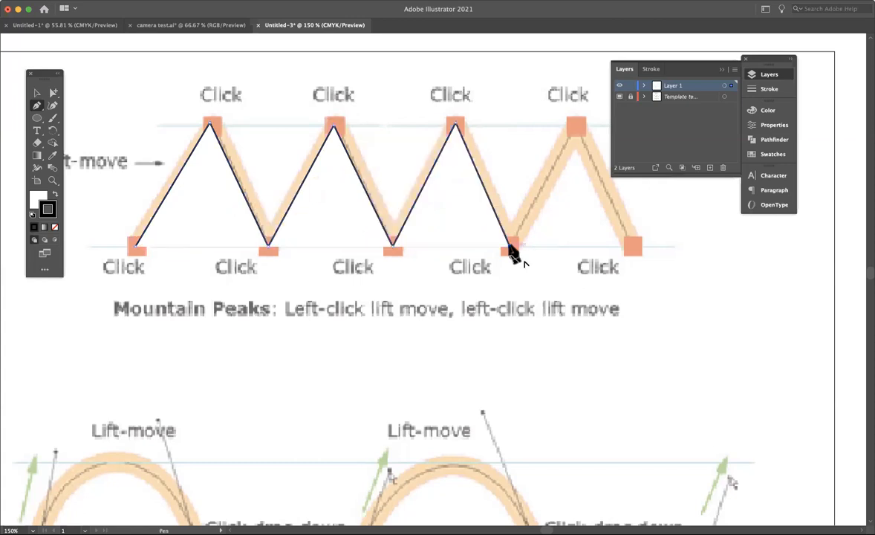
{"action": "left_click", "coordinate": [576, 125]}
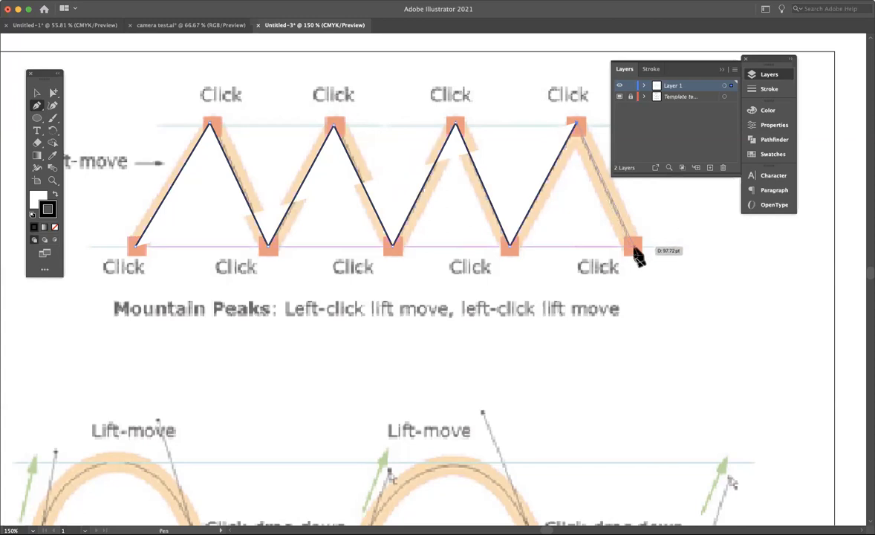
{"action": "left_click", "coordinate": [635, 249]}
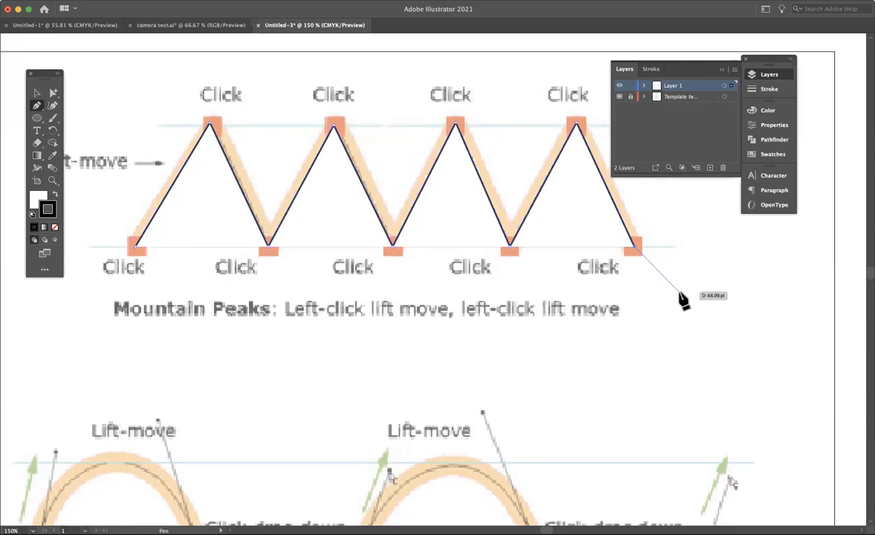
{"action": "left_click", "coordinate": [708, 304]}
{"action": "left_click", "coordinate": [715, 335]}
{"action": "left_click_drag", "start_coordinate": [626, 381], "coordinate": [490, 297]}
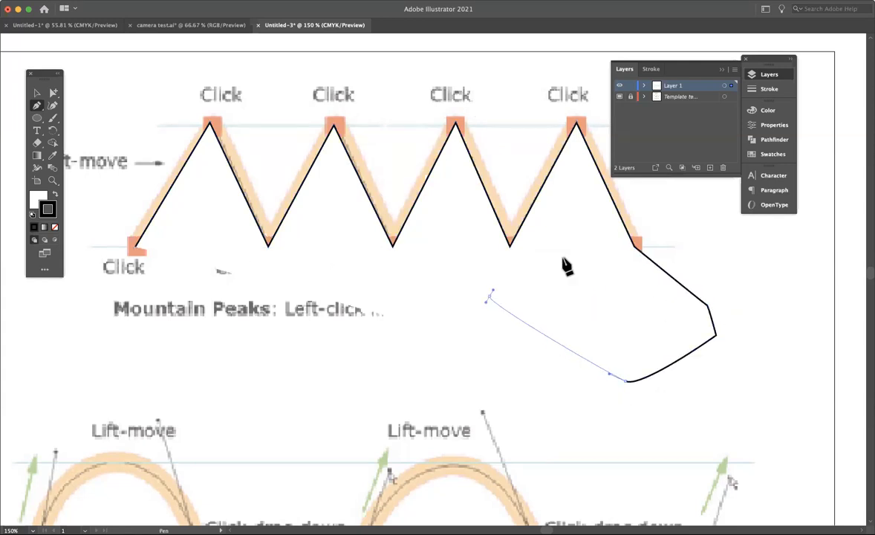
{"action": "left_click", "coordinate": [490, 295]}
{"action": "left_click", "coordinate": [568, 254]}
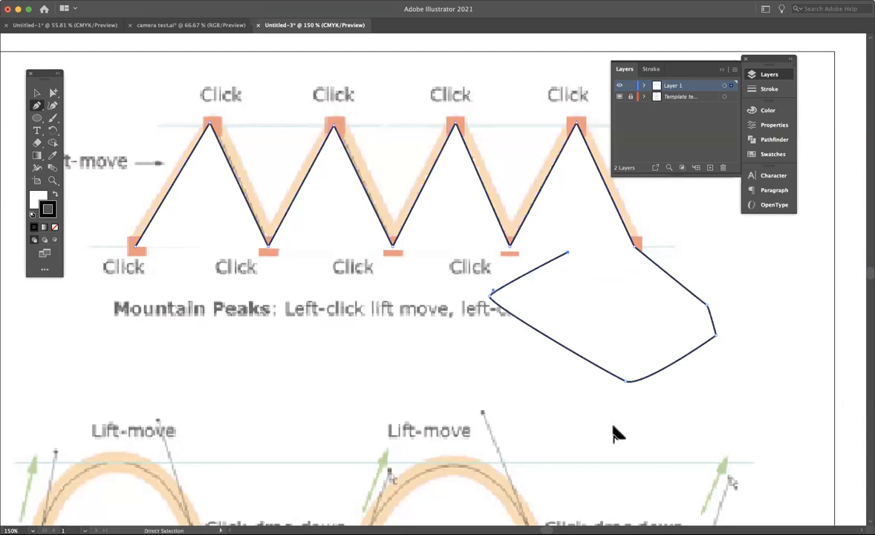
{"action": "key", "text": "super+z"}
{"action": "key", "text": "super+z"}
{"action": "key", "text": "super+z"}
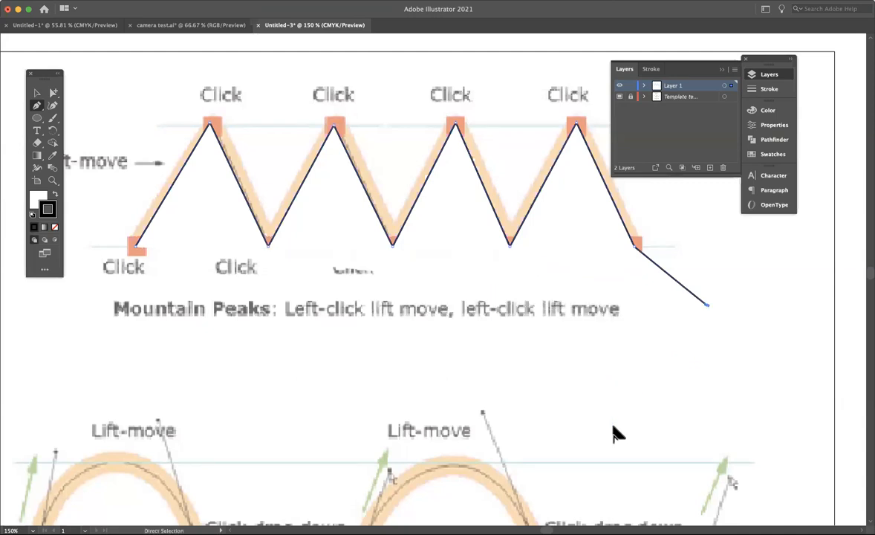
{"action": "key", "text": "super+z"}
{"action": "key", "text": "super+z"}
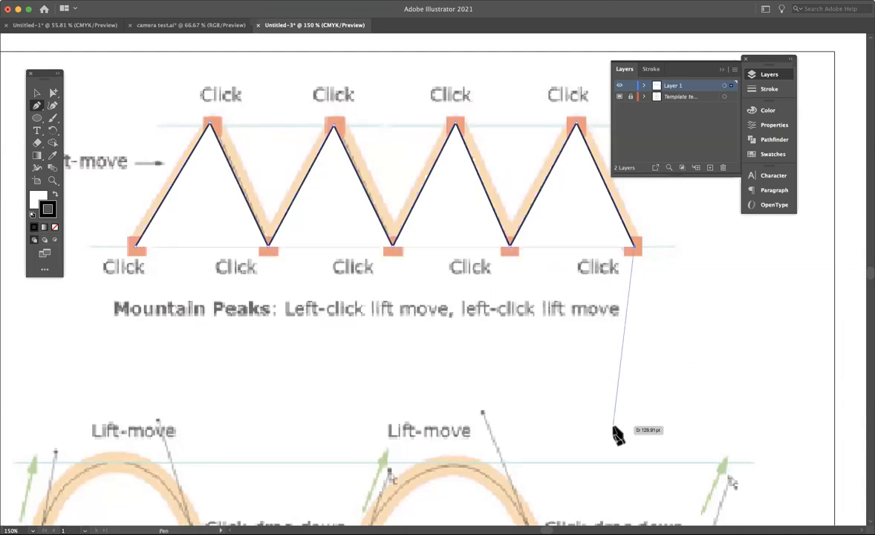
Step: Select the whole zigzag path with the Selection tool and set its fill to None
{"action": "left_click", "coordinate": [37, 94]}
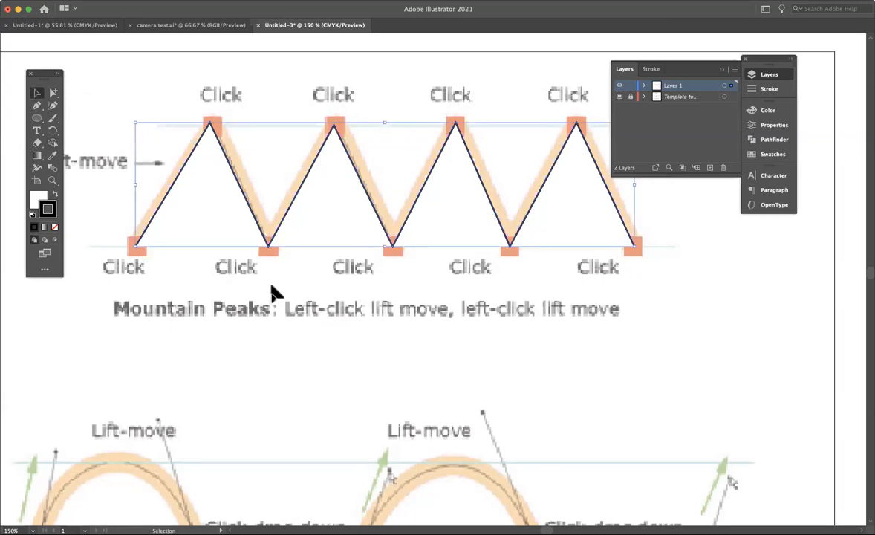
{"action": "key", "text": "ctrl+z"}
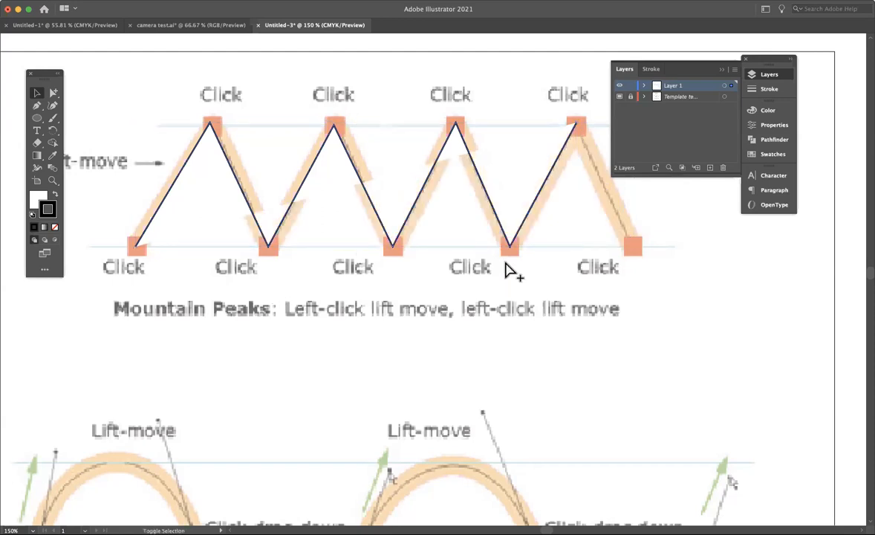
{"action": "key", "text": "ctrl+shift+z"}
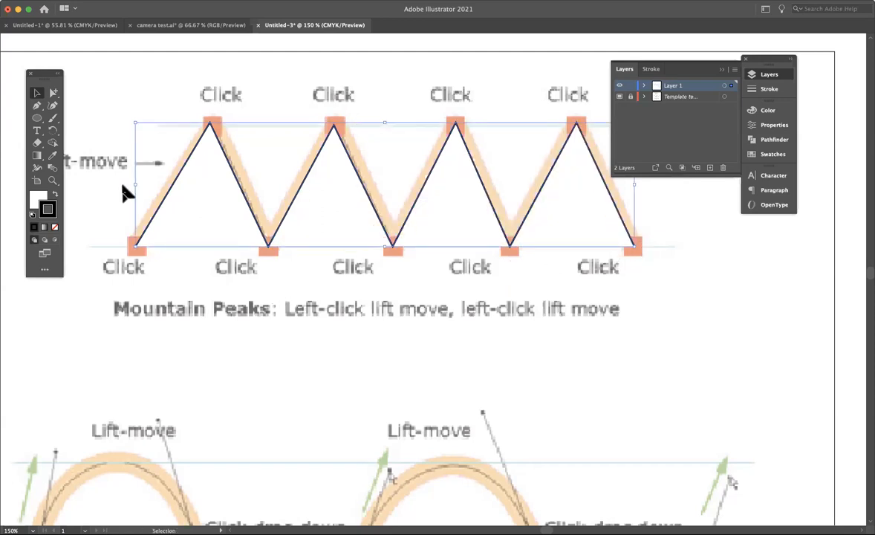
{"action": "left_click", "coordinate": [39, 197]}
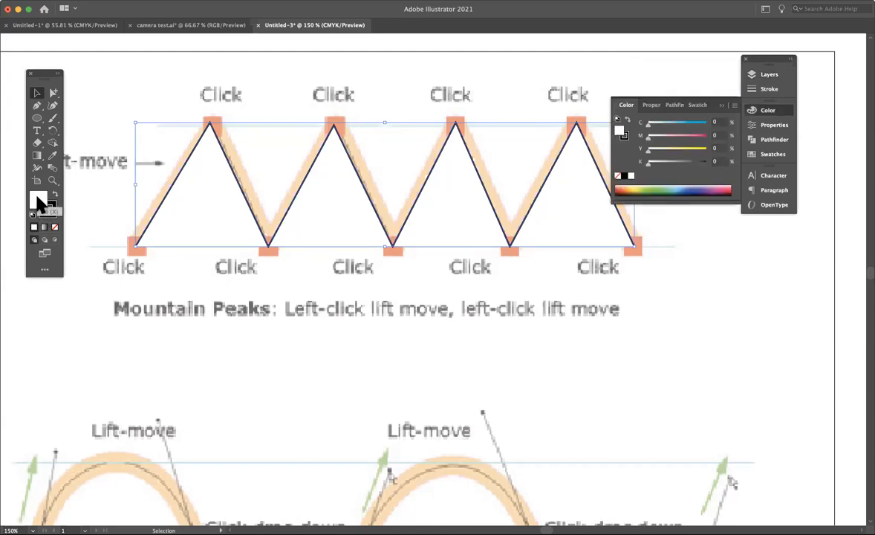
{"action": "left_click", "coordinate": [54, 227]}
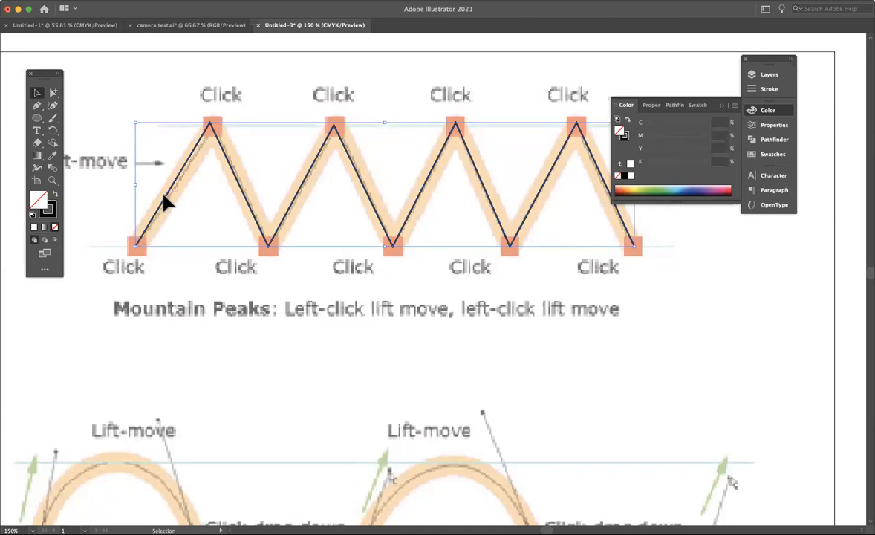
Step: Set the zigzag path's stroke weight to 6 pt and deselect it
{"action": "left_click", "coordinate": [769, 89]}
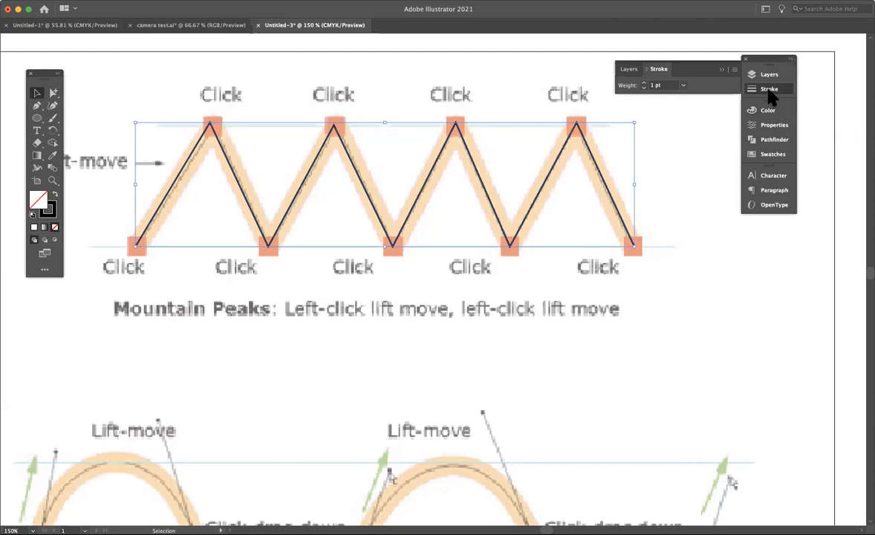
{"action": "left_click", "coordinate": [643, 83]}
{"action": "left_click", "coordinate": [643, 84]}
{"action": "left_click", "coordinate": [643, 84]}
{"action": "left_click", "coordinate": [643, 84]}
{"action": "left_click", "coordinate": [673, 191]}
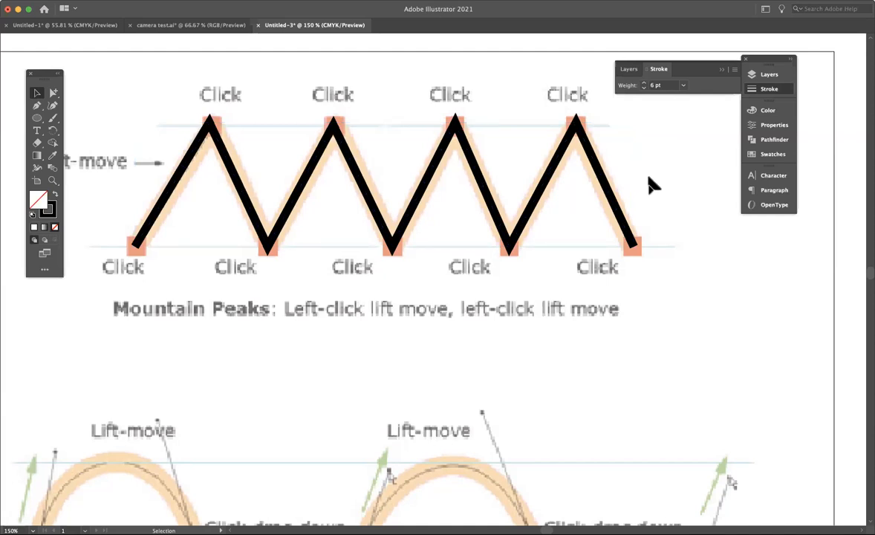
Step: Delete the traced zigzag and retrace the first Mountain Peak with the Pen tool on its three square markers
{"action": "left_click", "coordinate": [197, 150]}
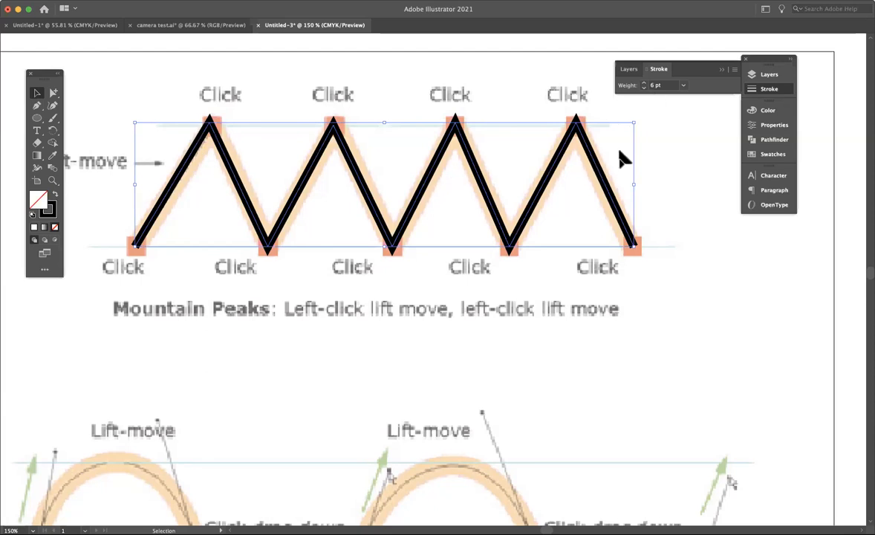
{"action": "key", "text": "Delete"}
{"action": "left_click", "coordinate": [36, 106]}
{"action": "left_click", "coordinate": [136, 245]}
{"action": "left_click", "coordinate": [212, 128]}
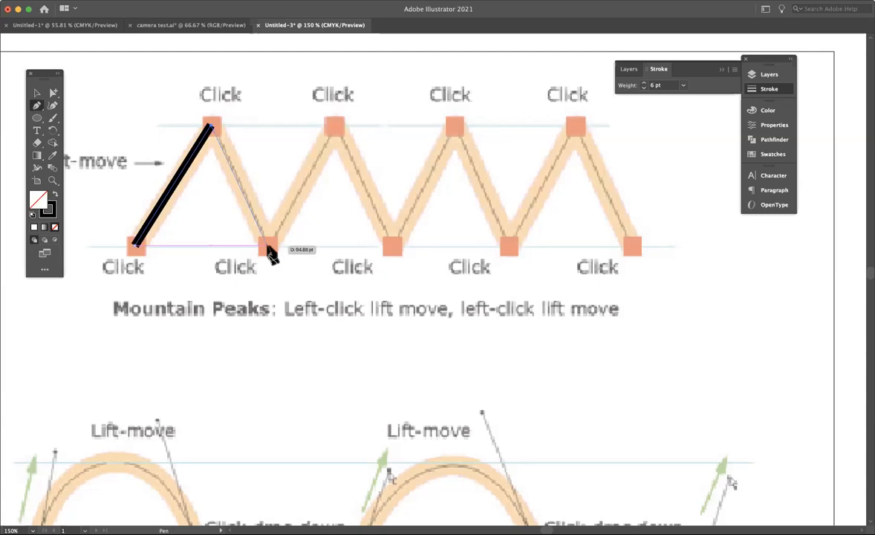
{"action": "left_click", "coordinate": [268, 247]}
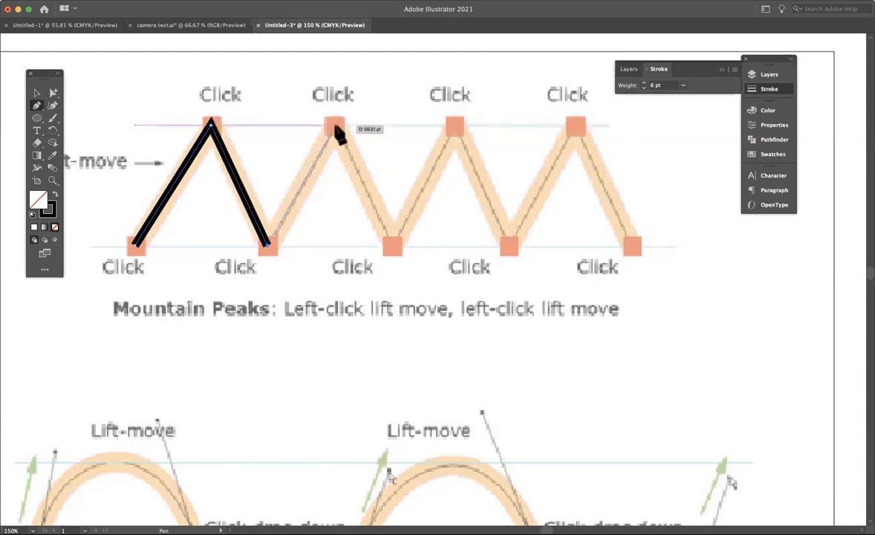
Step: Extend the path over the remaining three peaks to the last square marker and end it as an open path
{"action": "left_click", "coordinate": [334, 127]}
{"action": "left_click", "coordinate": [392, 245]}
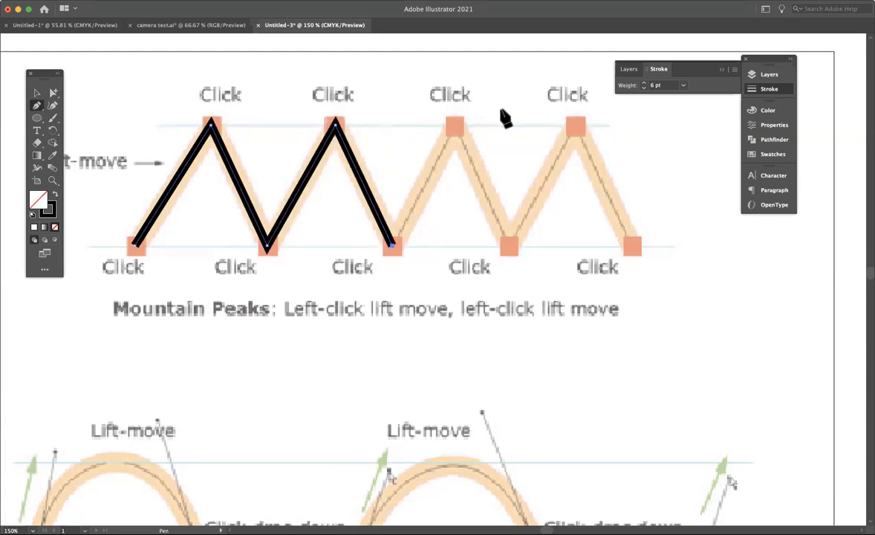
{"action": "left_click", "coordinate": [453, 125]}
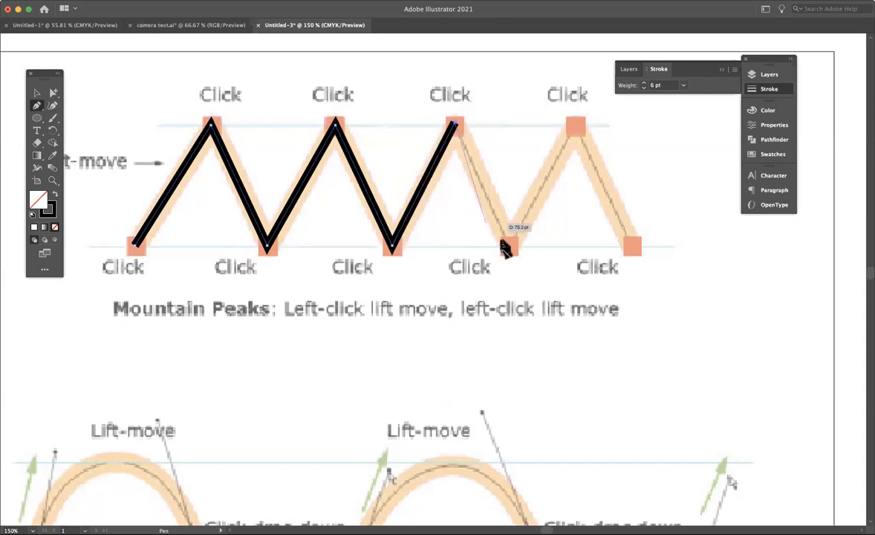
{"action": "left_click", "coordinate": [507, 246]}
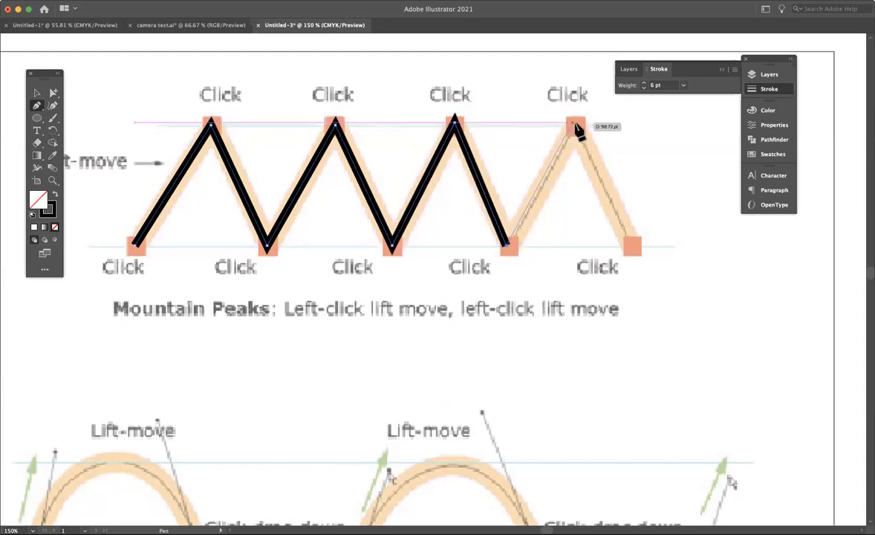
{"action": "left_click", "coordinate": [577, 127]}
{"action": "left_click", "coordinate": [632, 246]}
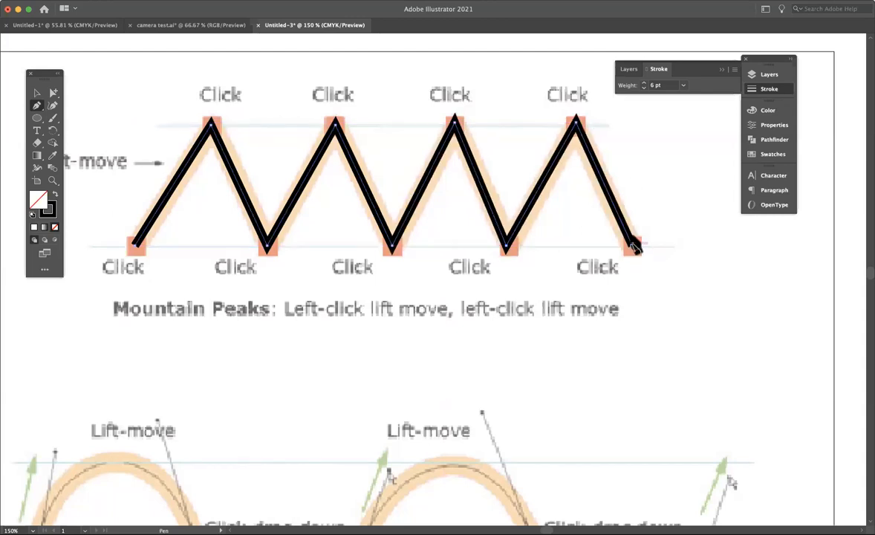
{"action": "left_click", "coordinate": [656, 215], "text": "super"}
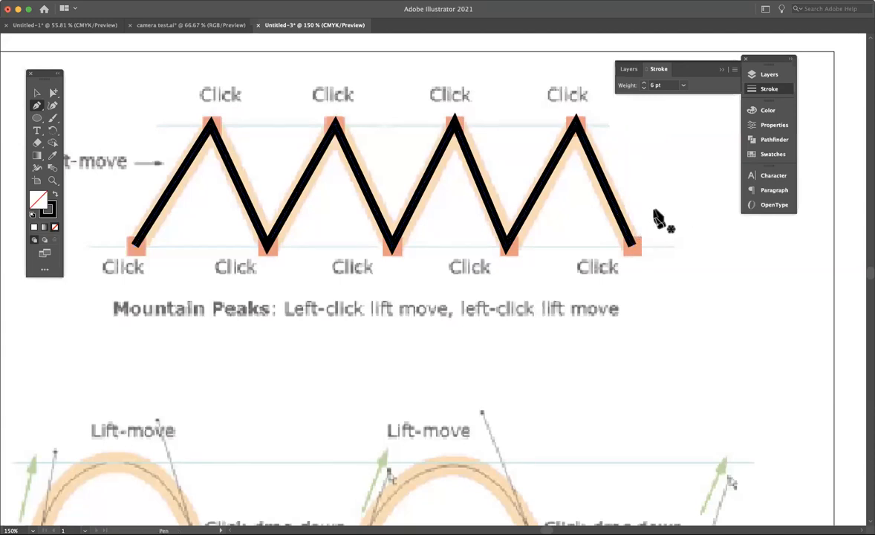
Step: Hide and show the template layer twice to compare the traced zigzag with the template, leaving the template visible
{"action": "left_click", "coordinate": [750, 74]}
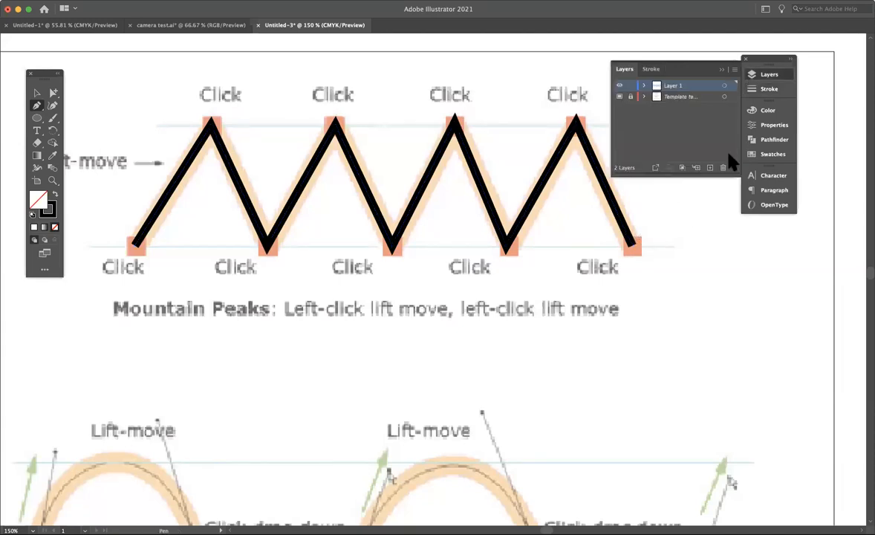
{"action": "left_click", "coordinate": [618, 98]}
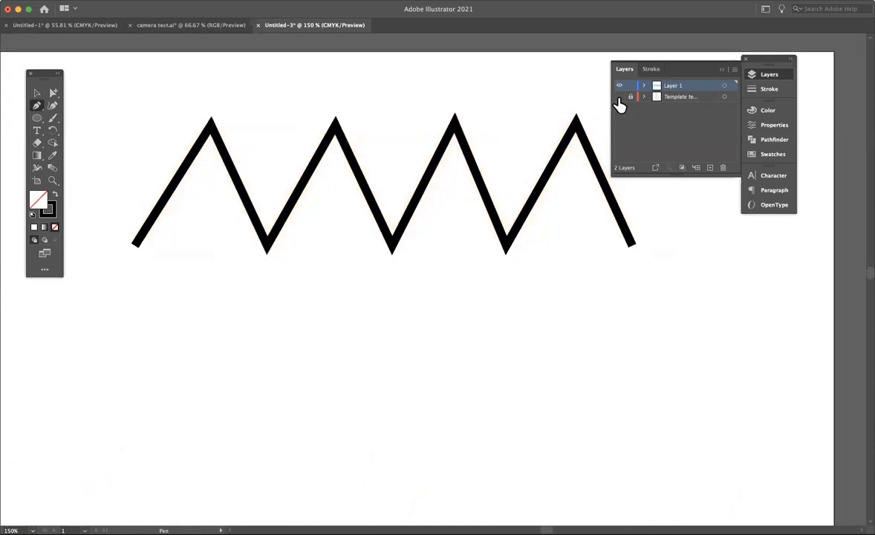
{"action": "left_click", "coordinate": [618, 98]}
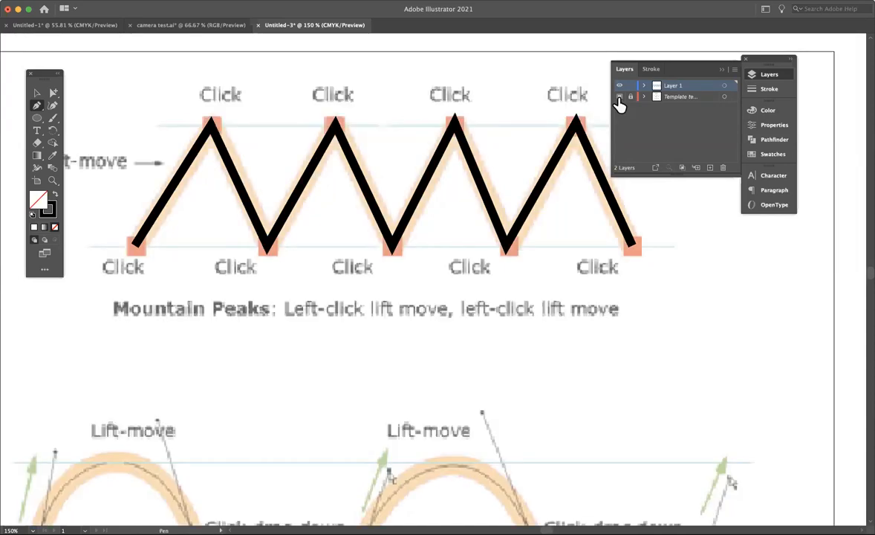
{"action": "left_click", "coordinate": [618, 97]}
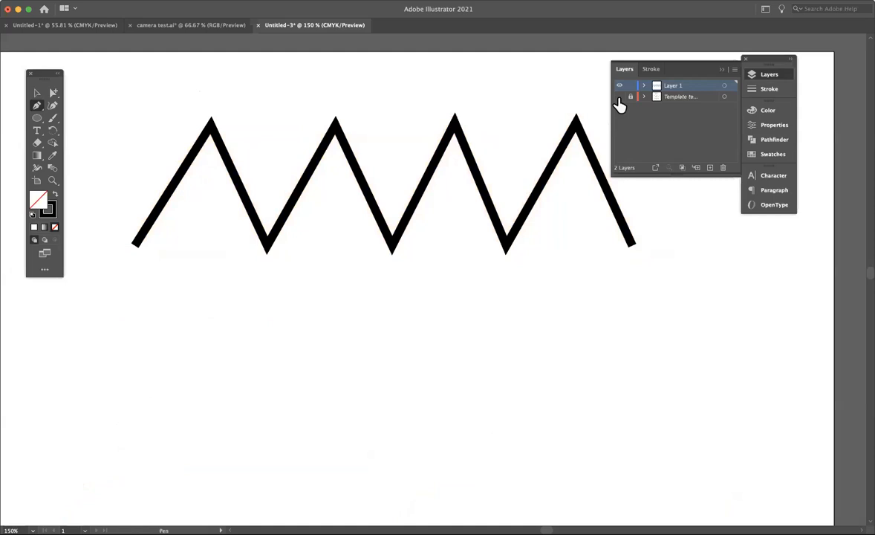
{"action": "left_click", "coordinate": [619, 97]}
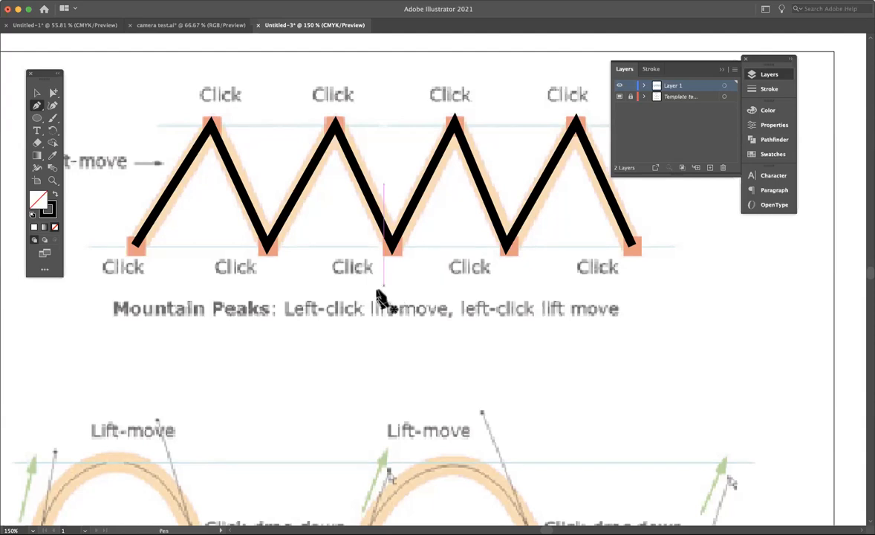
Step: Hide the artboards and bring the empty area beside the Waves exercise into view
{"action": "scroll", "coordinate": [360, 289], "scroll_direction": "down", "scroll_amount": 5}
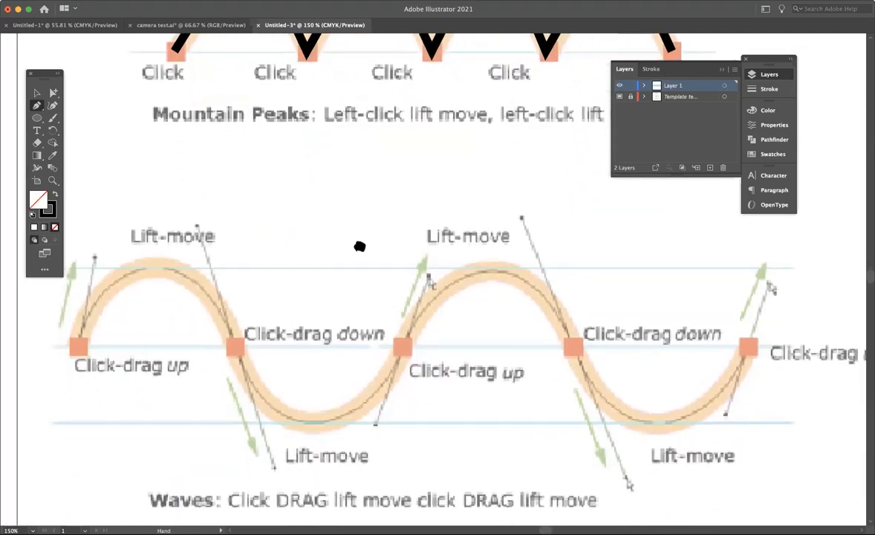
{"action": "scroll", "coordinate": [359, 242], "scroll_direction": "down", "scroll_amount": 1}
{"action": "scroll", "coordinate": [372, 233], "scroll_direction": "left", "scroll_amount": 1}
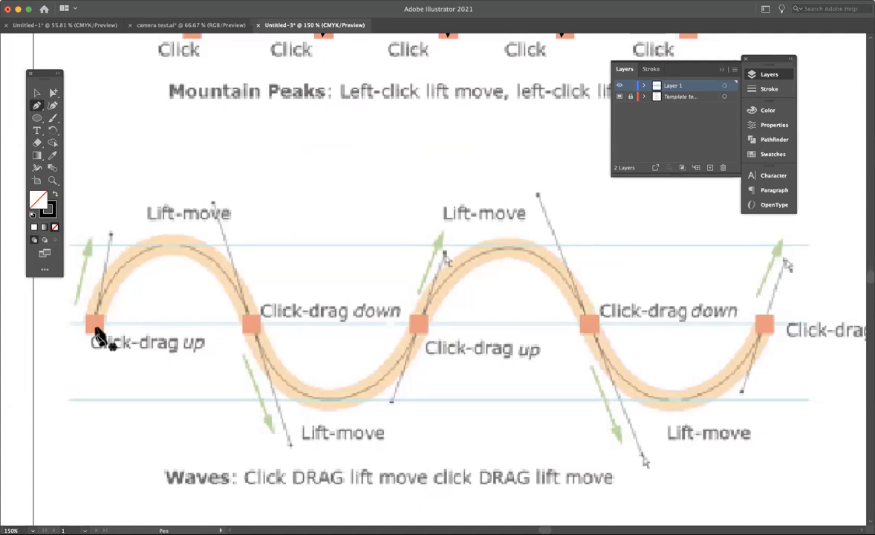
{"action": "key", "text": "space"}
{"action": "left_click_drag", "start_coordinate": [124, 307], "coordinate": [475, 320]}
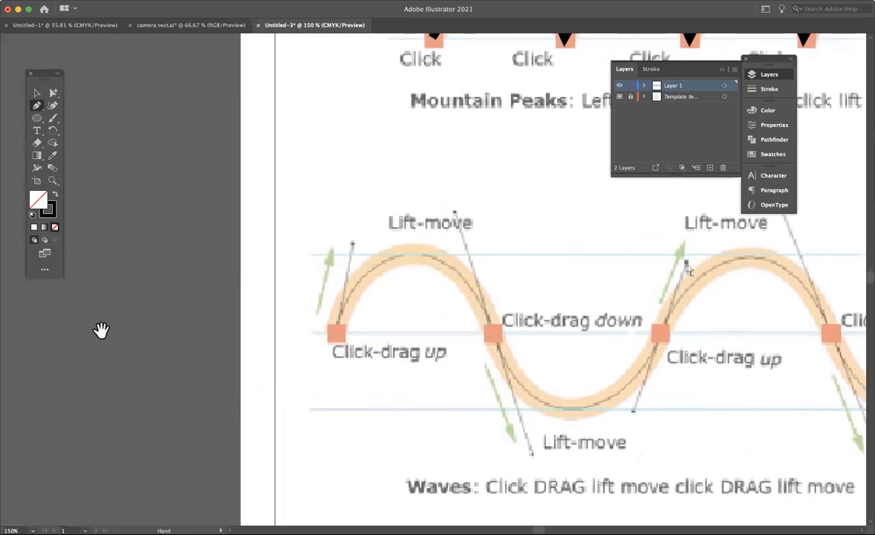
{"action": "left_click_drag", "start_coordinate": [102, 330], "coordinate": [238, 348]}
{"action": "left_click", "coordinate": [241, 2]}
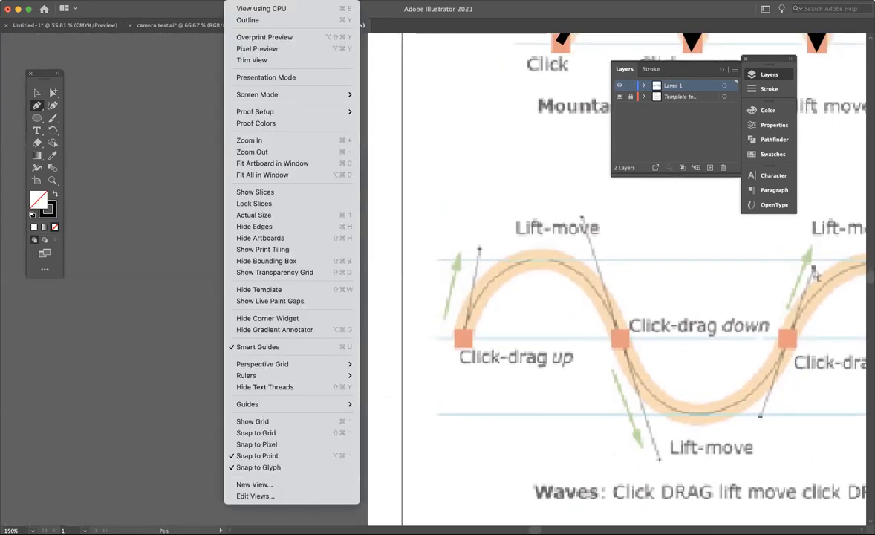
{"action": "left_click", "coordinate": [273, 238]}
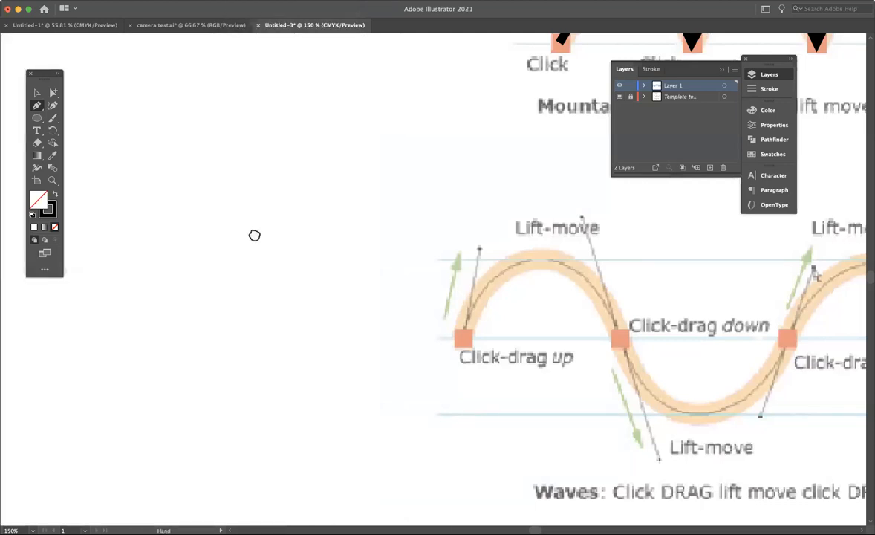
{"action": "left_click_drag", "start_coordinate": [254, 234], "coordinate": [422, 238]}
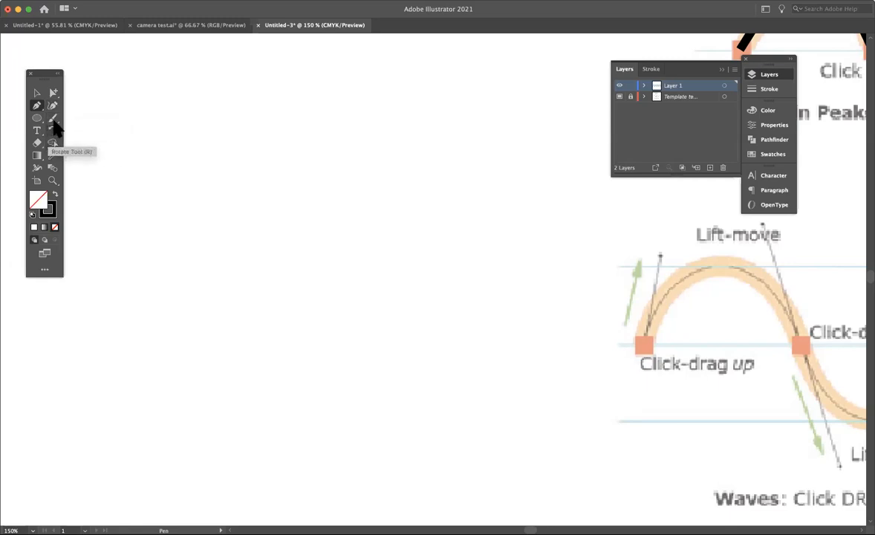
Step: Draw a freehand closed heart with the Pencil tool in the empty area beside the Waves exercise and deselect it
{"action": "left_click", "coordinate": [55, 123]}
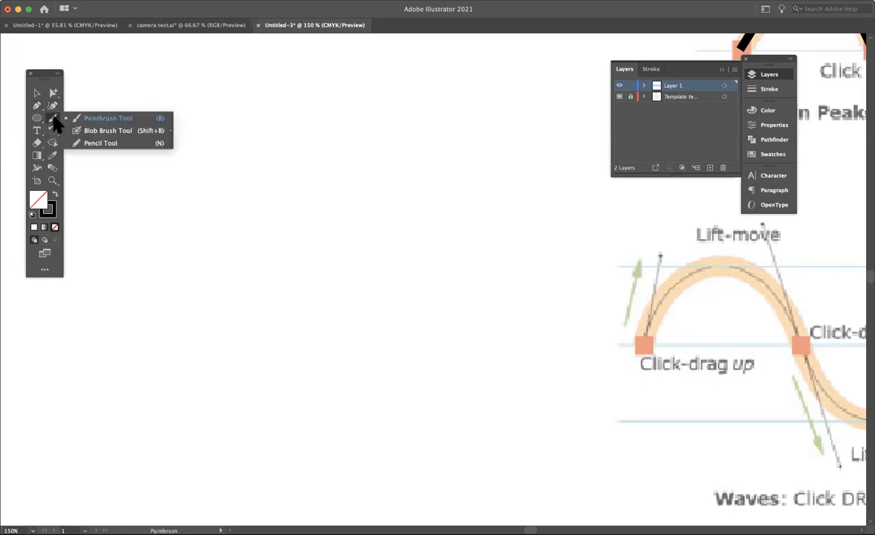
{"action": "left_click", "coordinate": [97, 144]}
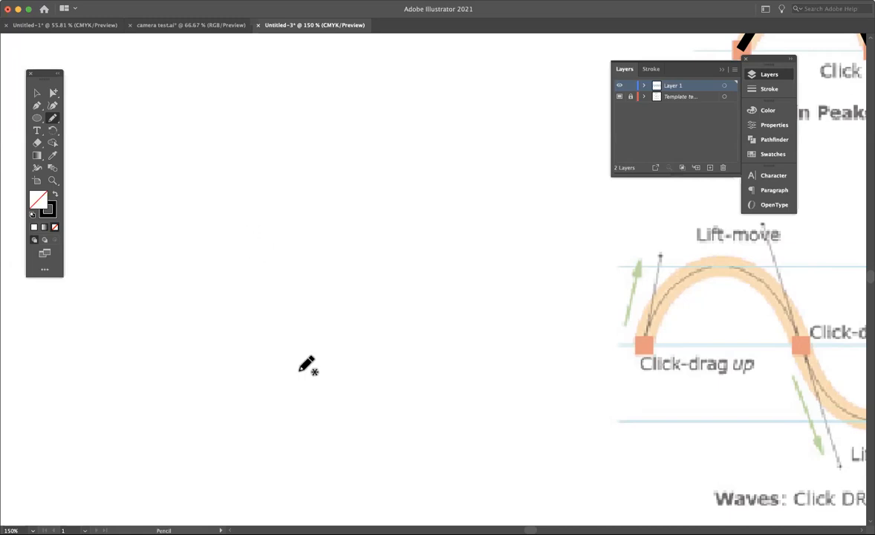
{"action": "mouse_move", "coordinate": [300, 370]}
{"action": "left_mouse_down"}
{"action": "mouse_move", "coordinate": [218, 256]}
{"action": "mouse_move", "coordinate": [245, 222]}
{"action": "mouse_move", "coordinate": [319, 213]}
{"action": "mouse_move", "coordinate": [332, 258]}
{"action": "mouse_move", "coordinate": [353, 230]}
{"action": "mouse_move", "coordinate": [400, 232]}
{"action": "mouse_move", "coordinate": [444, 288]}
{"action": "mouse_move", "coordinate": [410, 335]}
{"action": "mouse_move", "coordinate": [300, 368]}
{"action": "left_mouse_up"}
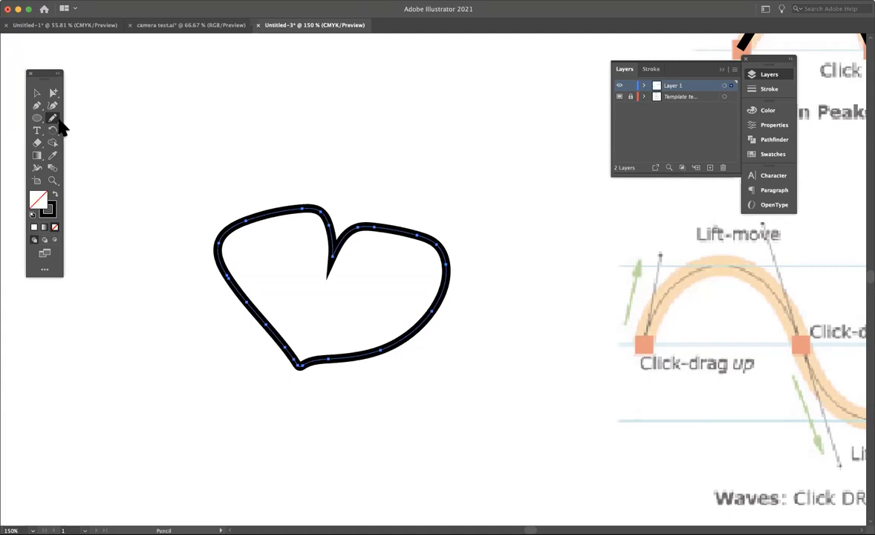
{"action": "left_click", "coordinate": [35, 93]}
{"action": "left_click", "coordinate": [169, 177]}
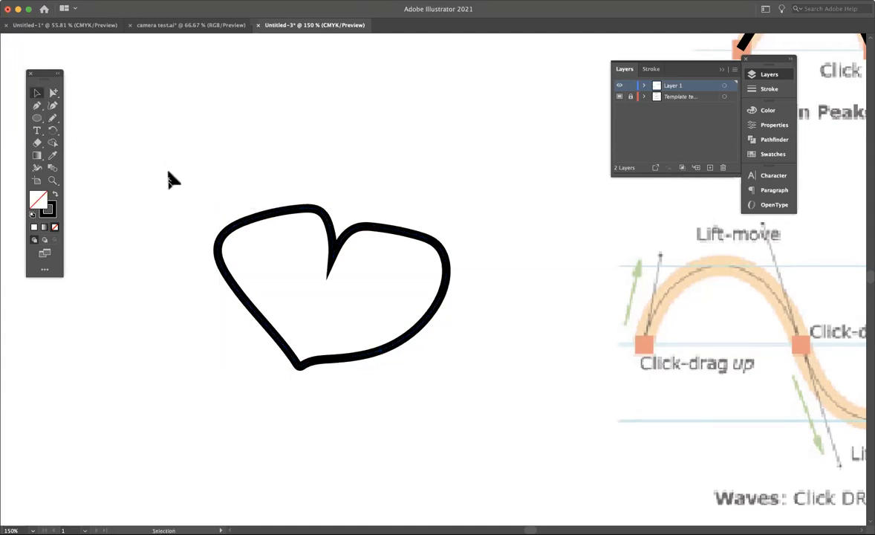
Step: Select the pencil-drawn heart and reshape its bounding box to make it narrower and taller
{"action": "left_click", "coordinate": [251, 215]}
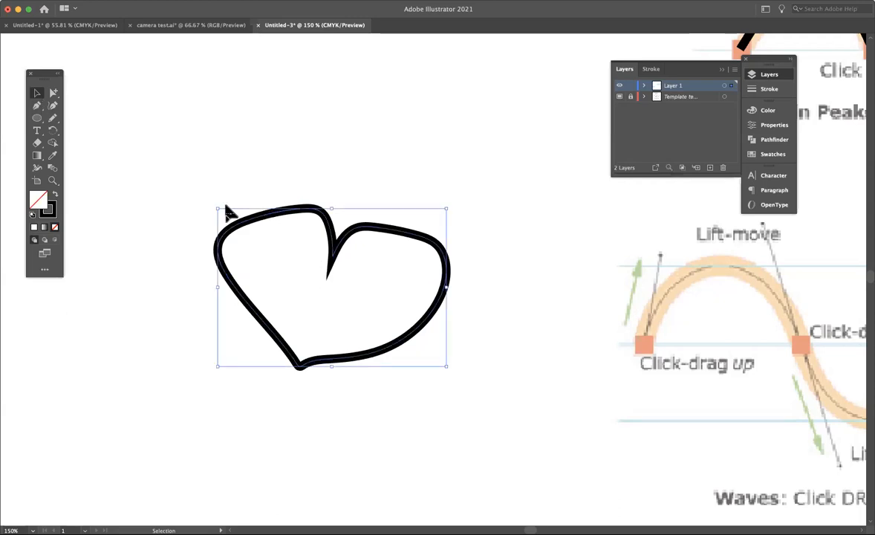
{"action": "left_click_drag", "start_coordinate": [217, 209], "coordinate": [255, 200]}
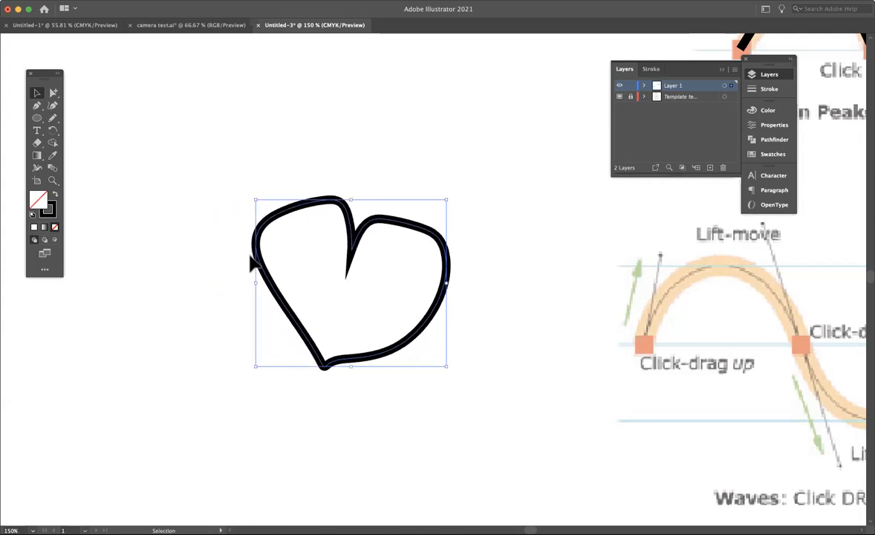
{"action": "left_click_drag", "start_coordinate": [352, 199], "coordinate": [355, 168]}
{"action": "left_click_drag", "start_coordinate": [447, 268], "coordinate": [434, 266]}
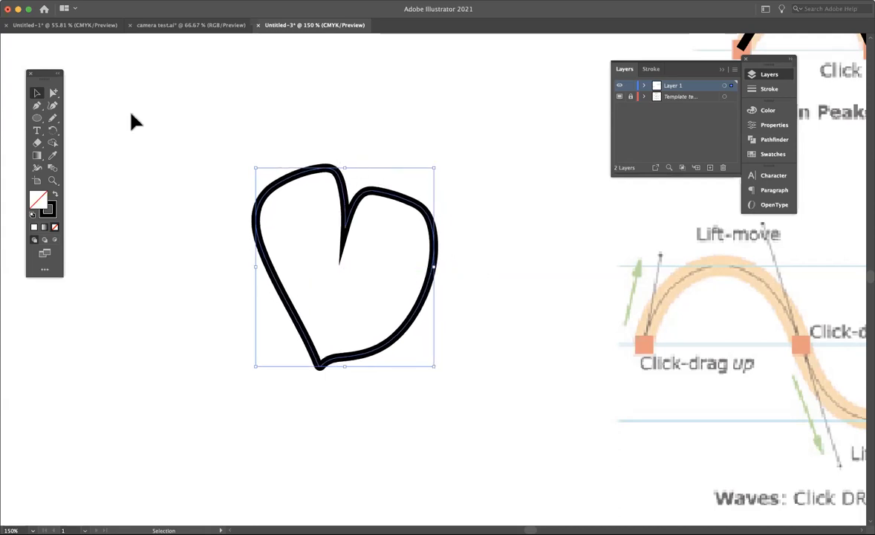
Step: Deselect the pencil heart, then shift the anchor on the upper shoulder of its left lobe with Direct Selection
{"action": "mouse_move", "coordinate": [54, 92]}
{"action": "left_mouse_down"}
{"action": "mouse_move", "coordinate": [86, 95]}
{"action": "mouse_move", "coordinate": [102, 119]}
{"action": "mouse_move", "coordinate": [106, 99]}
{"action": "left_mouse_up"}
{"action": "left_click_drag", "start_coordinate": [184, 183], "coordinate": [202, 200]}
{"action": "left_click", "coordinate": [354, 292]}
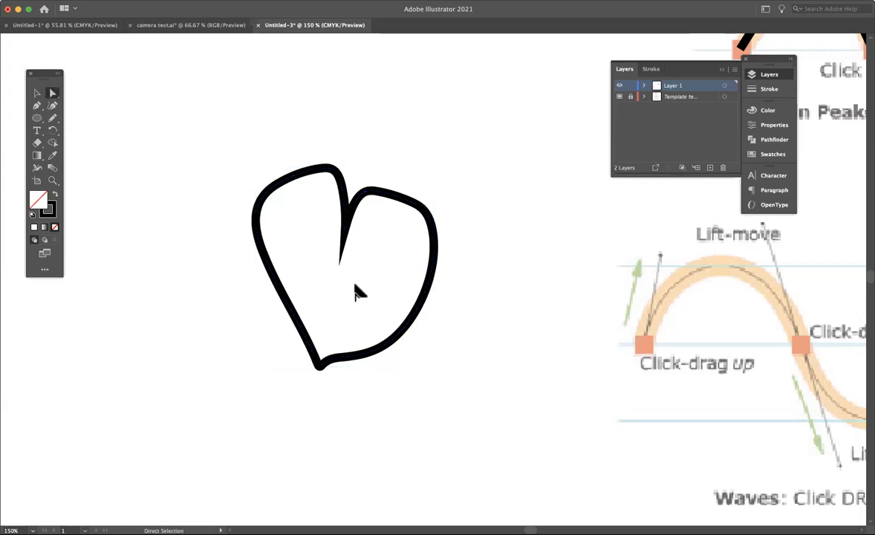
{"action": "key", "text": "super+alt+space"}
{"action": "left_click", "coordinate": [350, 234], "text": "super"}
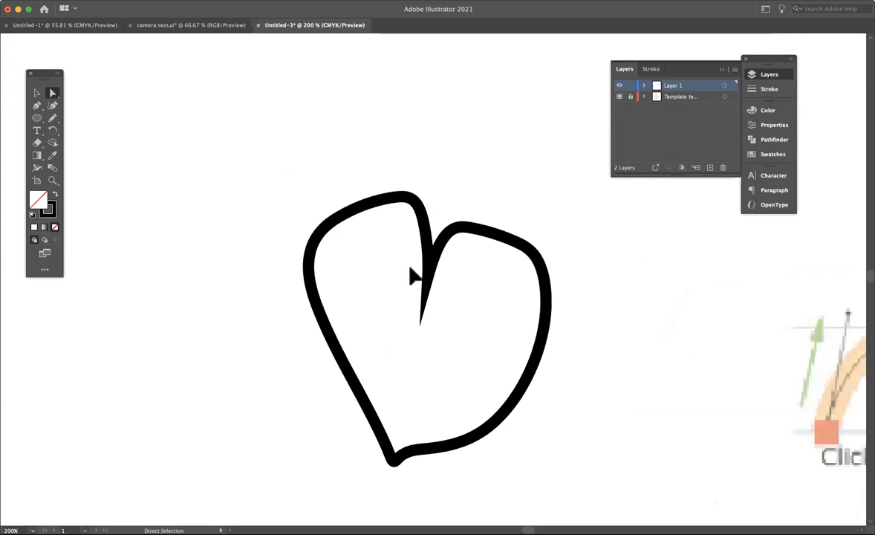
{"action": "left_click", "coordinate": [428, 264], "text": "super"}
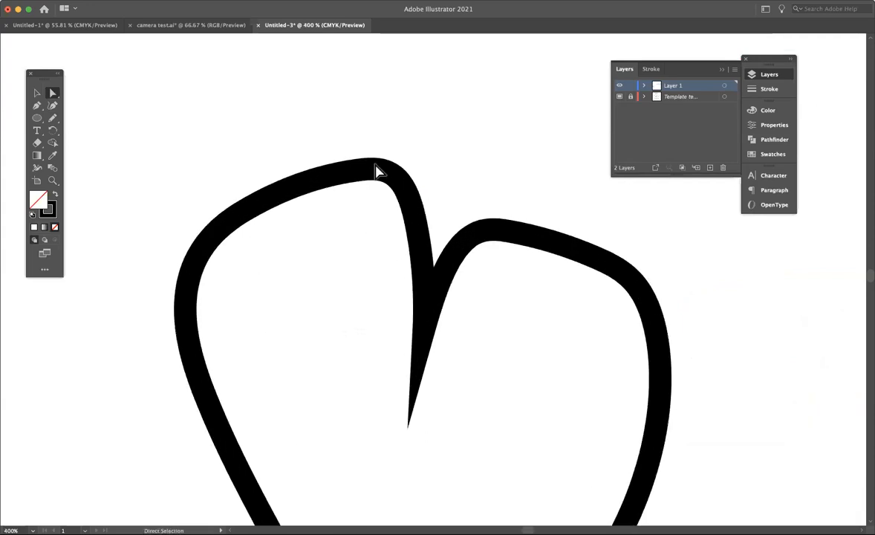
{"action": "left_click", "coordinate": [384, 188]}
{"action": "left_click", "coordinate": [360, 171]}
{"action": "left_click_drag", "start_coordinate": [243, 216], "coordinate": [252, 228]}
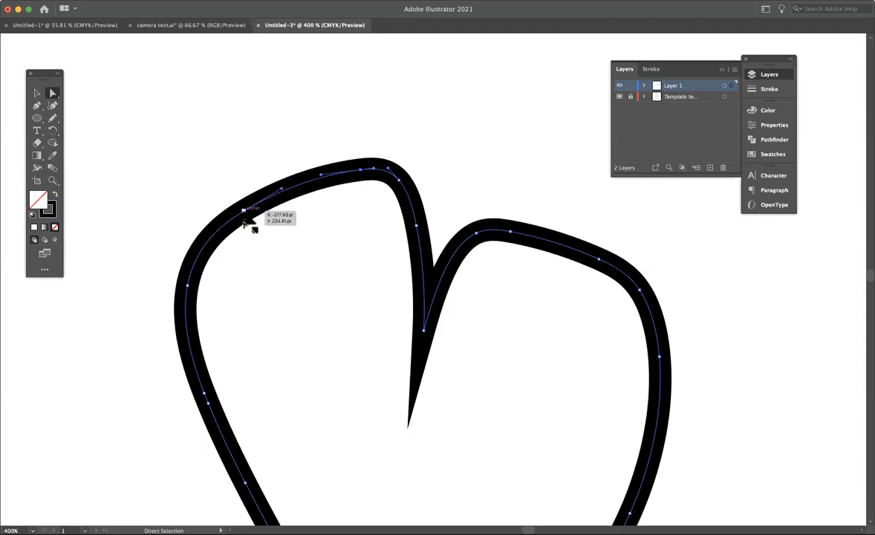
{"action": "left_click", "coordinate": [243, 213]}
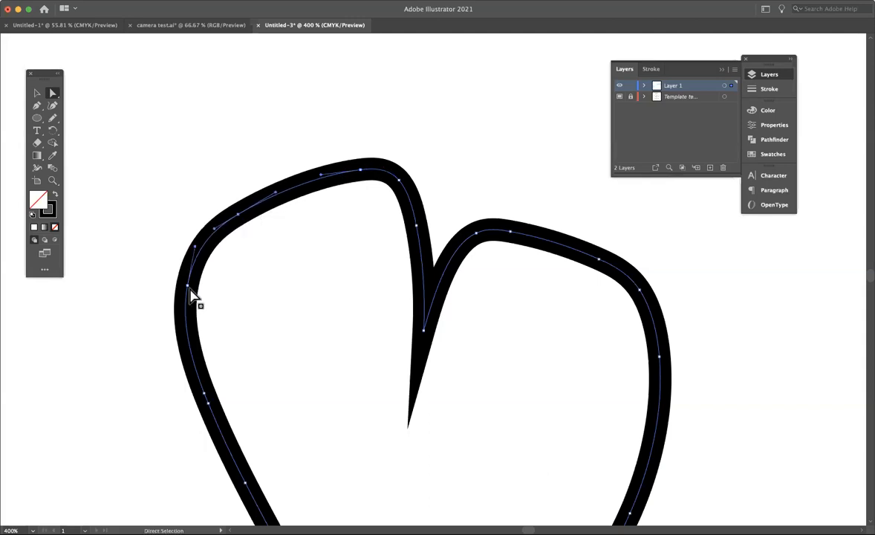
Step: Move the anchors along the outer side, shoulder and crest of the pencil heart's left lobe to reshape it
{"action": "left_click_drag", "start_coordinate": [187, 286], "coordinate": [199, 296]}
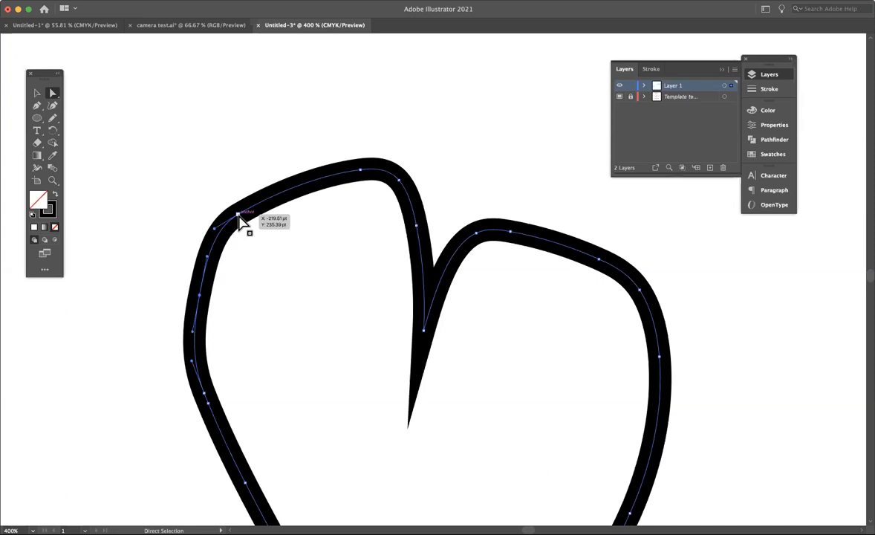
{"action": "left_click_drag", "start_coordinate": [238, 214], "coordinate": [247, 227]}
{"action": "left_click_drag", "start_coordinate": [332, 180], "coordinate": [375, 198]}
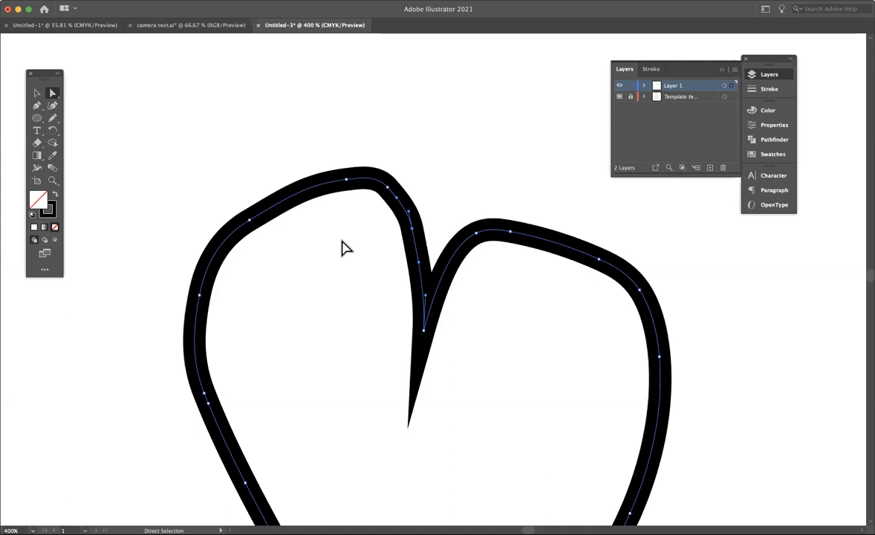
Step: Draw a closed heart beside the pencil one with the Pen tool, using two curved anchors with a corner at the notch
{"action": "key", "text": "z"}
{"action": "left_click", "coordinate": [451, 308], "text": "alt"}
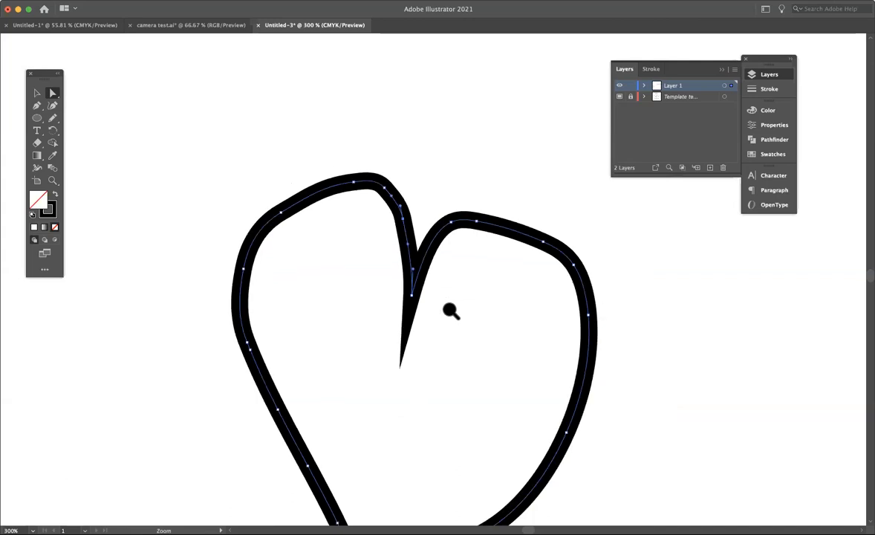
{"action": "left_click_drag", "start_coordinate": [441, 297], "coordinate": [636, 302]}
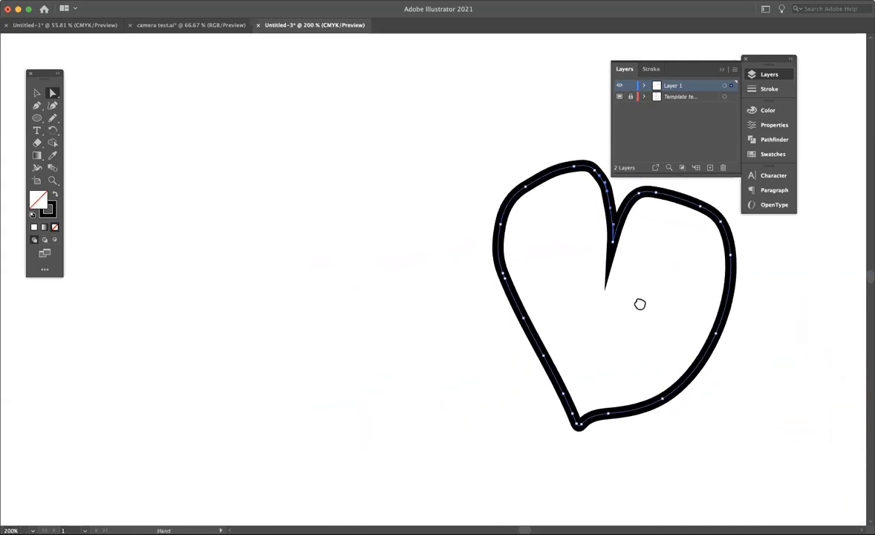
{"action": "left_click", "coordinate": [37, 106]}
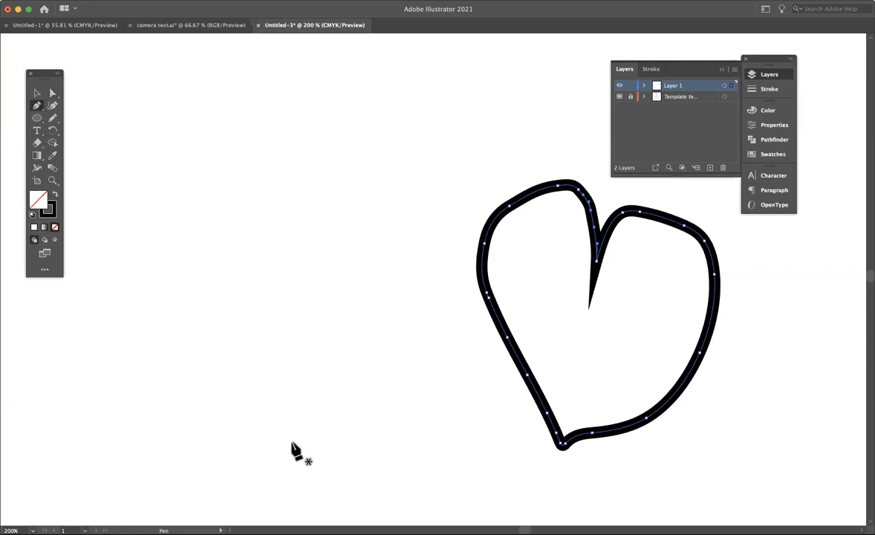
{"action": "left_click_drag", "start_coordinate": [293, 449], "coordinate": [173, 384]}
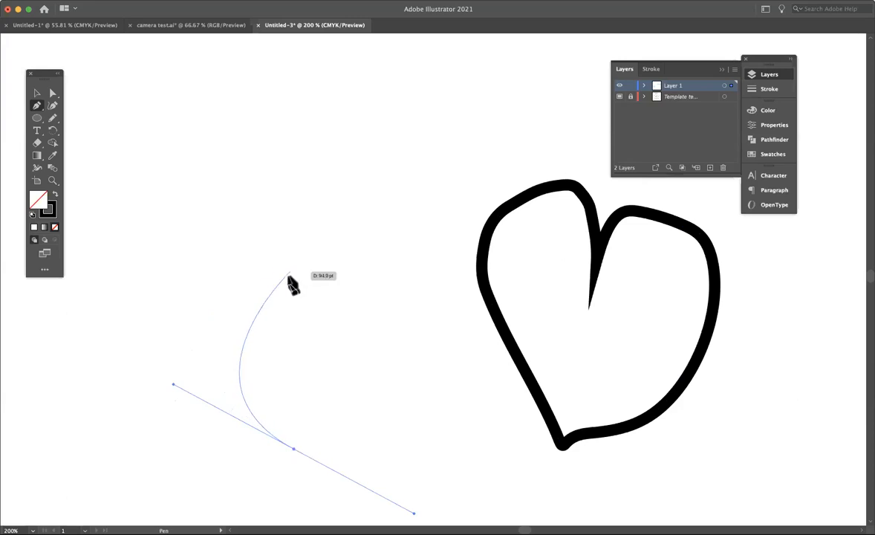
{"action": "mouse_move", "coordinate": [290, 271]}
{"action": "left_mouse_down"}
{"action": "mouse_move", "coordinate": [360, 334]}
{"action": "mouse_move", "coordinate": [426, 363]}
{"action": "mouse_move", "coordinate": [422, 371]}
{"action": "left_mouse_up"}
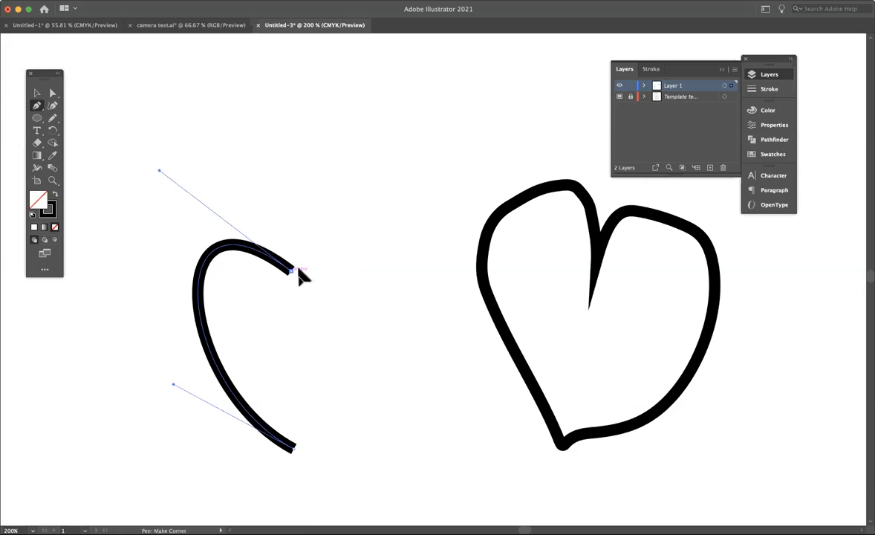
{"action": "left_click_drag", "start_coordinate": [420, 165], "coordinate": [420, 157]}
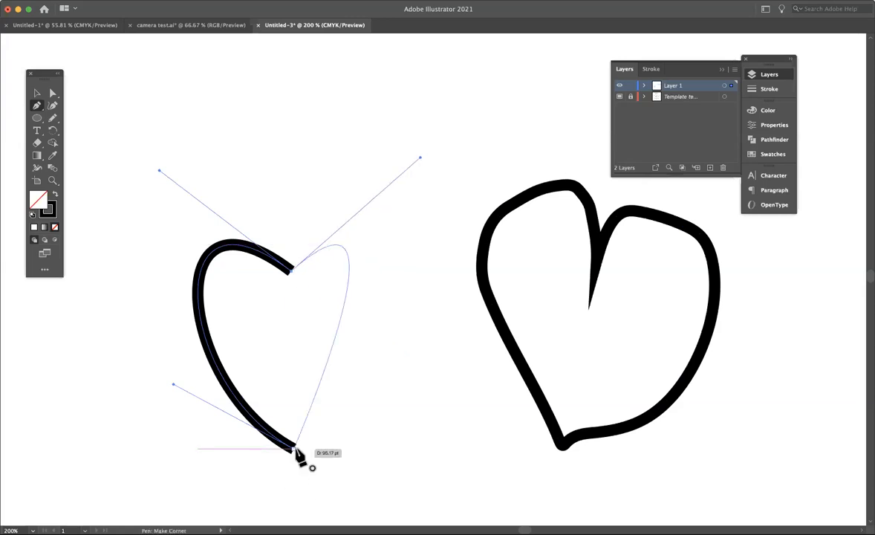
{"action": "left_click_drag", "start_coordinate": [294, 450], "coordinate": [141, 489]}
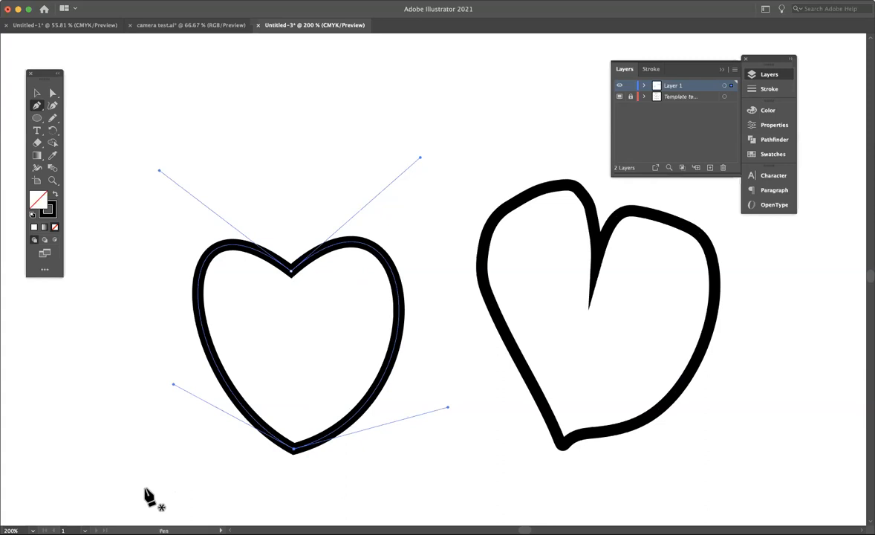
Step: Reposition the pen-drawn heart's notch and bottom tip anchors and adjust the tip's left handle with Direct Selection
{"action": "left_click", "coordinate": [53, 92]}
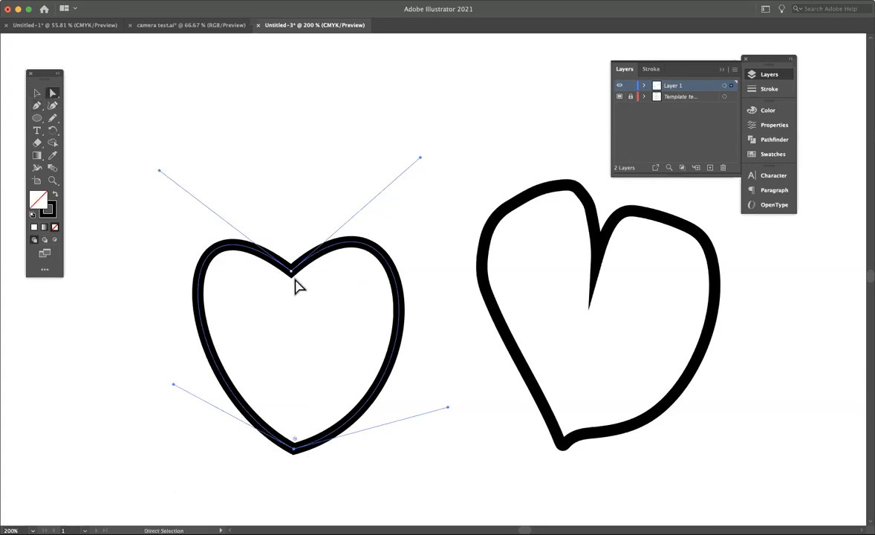
{"action": "left_click_drag", "start_coordinate": [291, 281], "coordinate": [308, 289]}
{"action": "left_click_drag", "start_coordinate": [294, 450], "coordinate": [307, 435]}
{"action": "mouse_move", "coordinate": [186, 369]}
{"action": "left_mouse_down"}
{"action": "mouse_move", "coordinate": [162, 381]}
{"action": "mouse_move", "coordinate": [214, 390]}
{"action": "mouse_move", "coordinate": [179, 383]}
{"action": "left_mouse_up"}
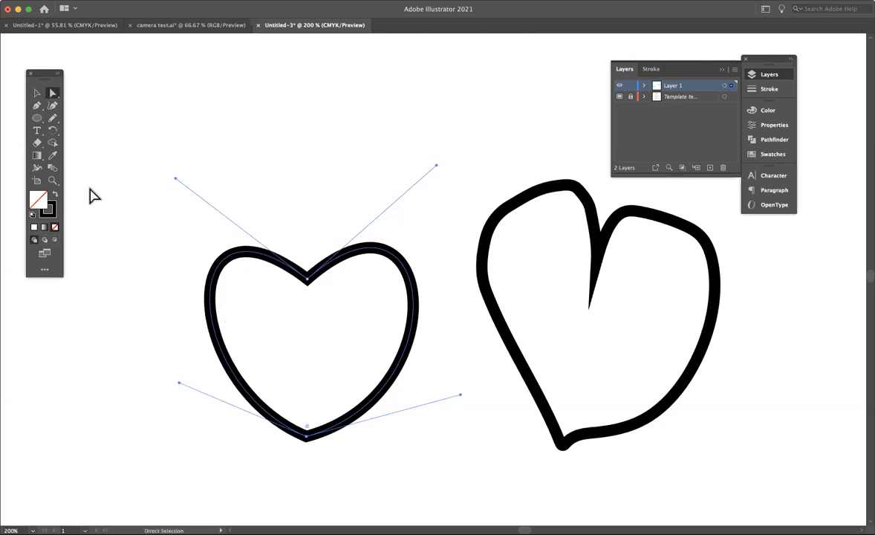
Step: Draw a circle about 63 pt across above the pen-drawn heart with the Ellipse tool and deselect it
{"action": "left_click", "coordinate": [36, 118]}
{"action": "left_click_drag", "start_coordinate": [240, 94], "coordinate": [358, 213]}
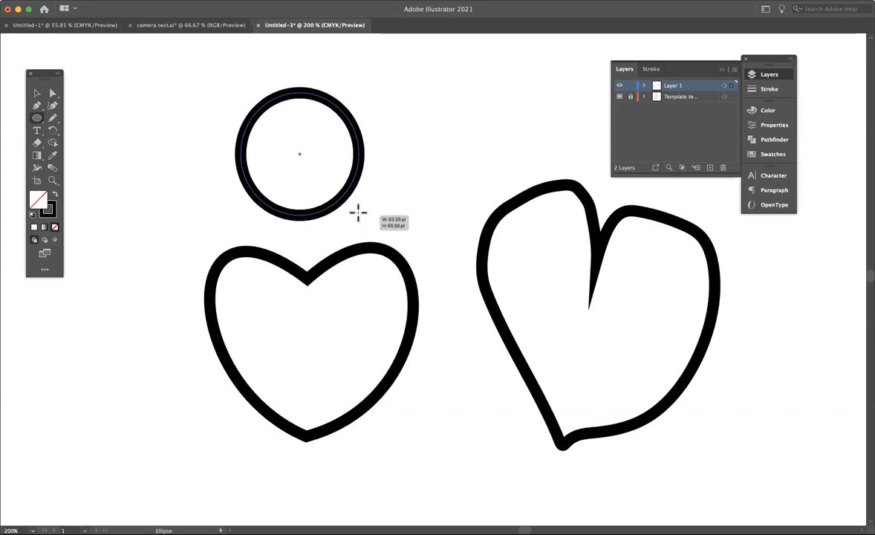
{"action": "left_click", "coordinate": [52, 93]}
{"action": "left_click", "coordinate": [271, 132]}
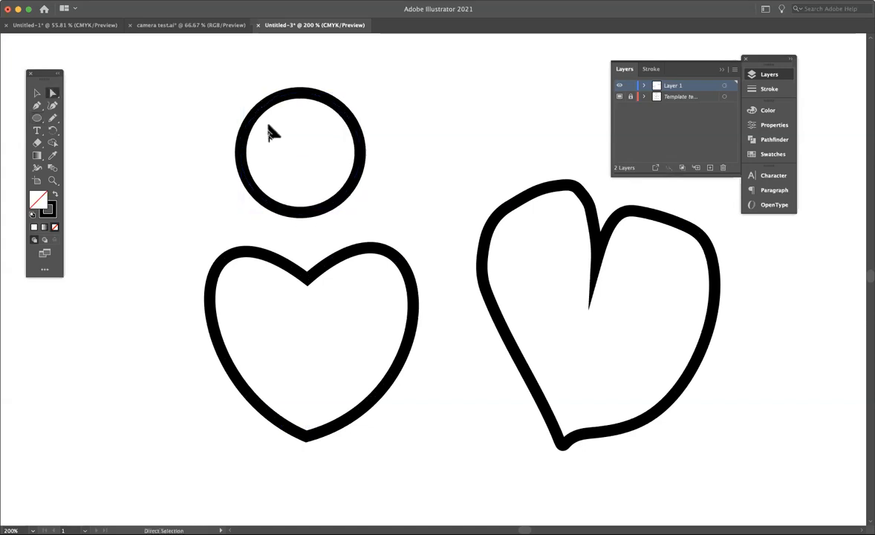
Step: Reshape the circle into an egg by raising its top anchor, then tilting and lengthening that anchor's handles
{"action": "left_click", "coordinate": [265, 93]}
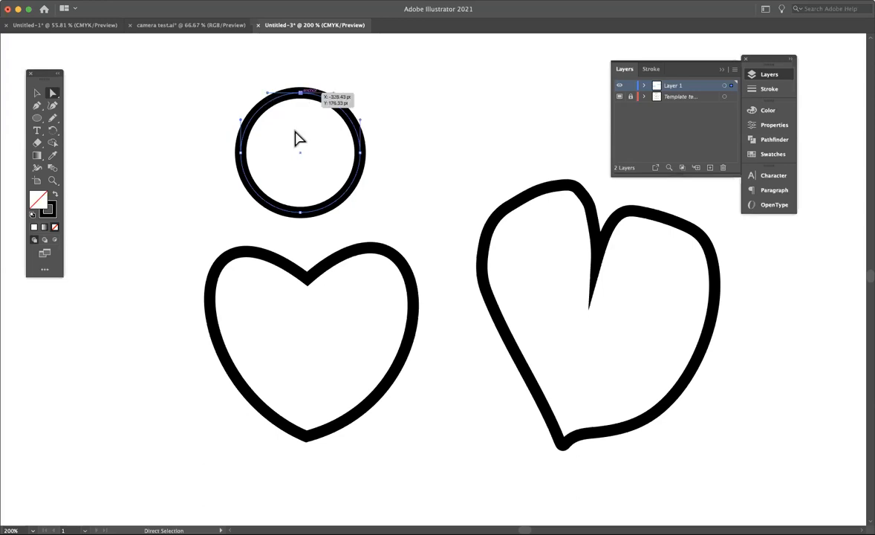
{"action": "left_click", "coordinate": [301, 94]}
{"action": "left_click_drag", "start_coordinate": [301, 94], "coordinate": [251, 77]}
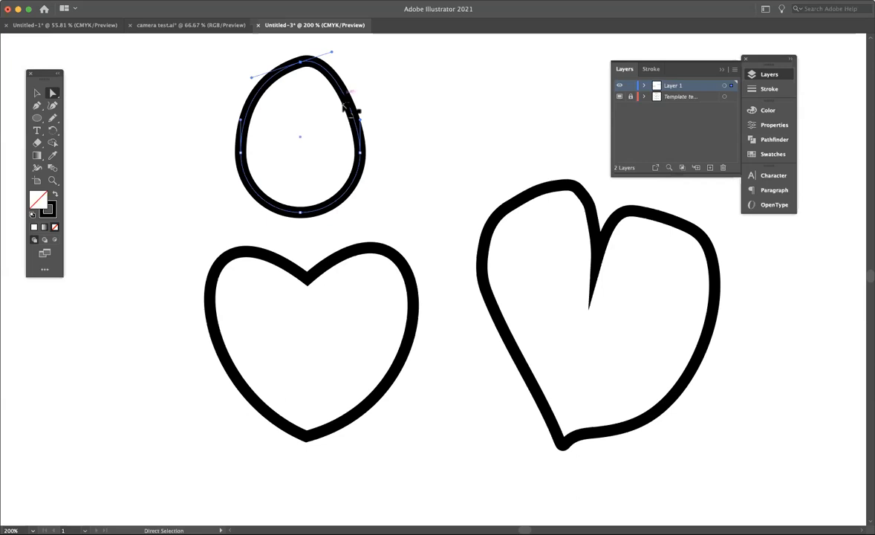
{"action": "mouse_move", "coordinate": [344, 108]}
{"action": "left_mouse_down"}
{"action": "mouse_move", "coordinate": [371, 112]}
{"action": "mouse_move", "coordinate": [344, 102]}
{"action": "mouse_move", "coordinate": [371, 111]}
{"action": "mouse_move", "coordinate": [342, 88]}
{"action": "mouse_move", "coordinate": [347, 92]}
{"action": "left_mouse_up"}
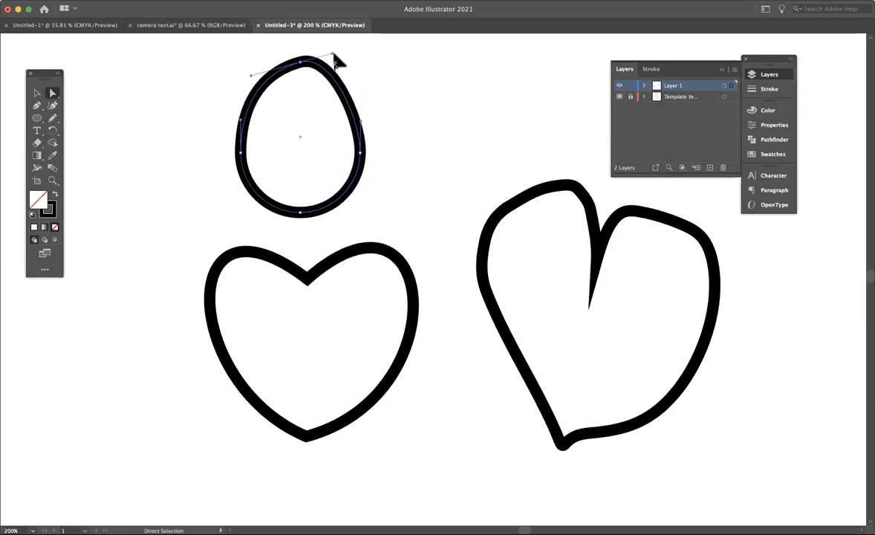
{"action": "left_click_drag", "start_coordinate": [332, 54], "coordinate": [348, 50]}
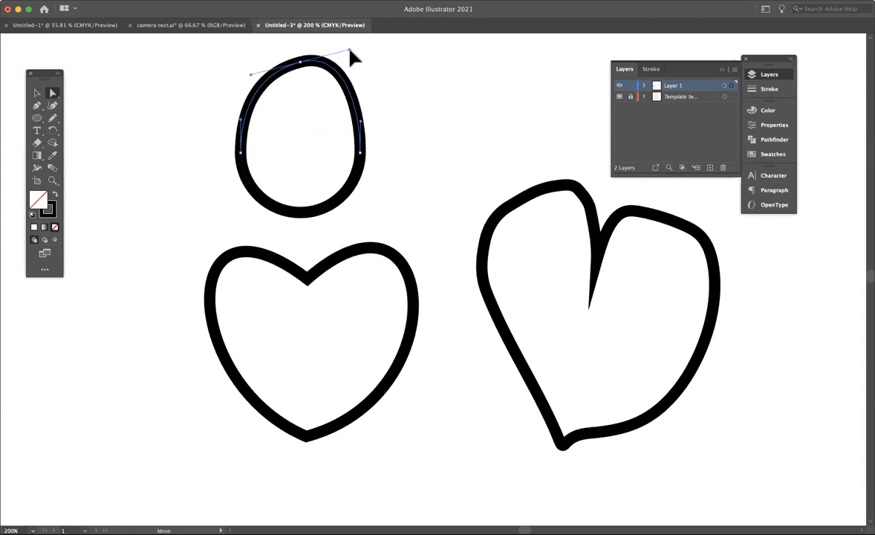
Step: Lengthen the left handle of the egg's top anchor and lessen its tilt, then deselect the shape
{"action": "left_click_drag", "start_coordinate": [252, 73], "coordinate": [240, 69]}
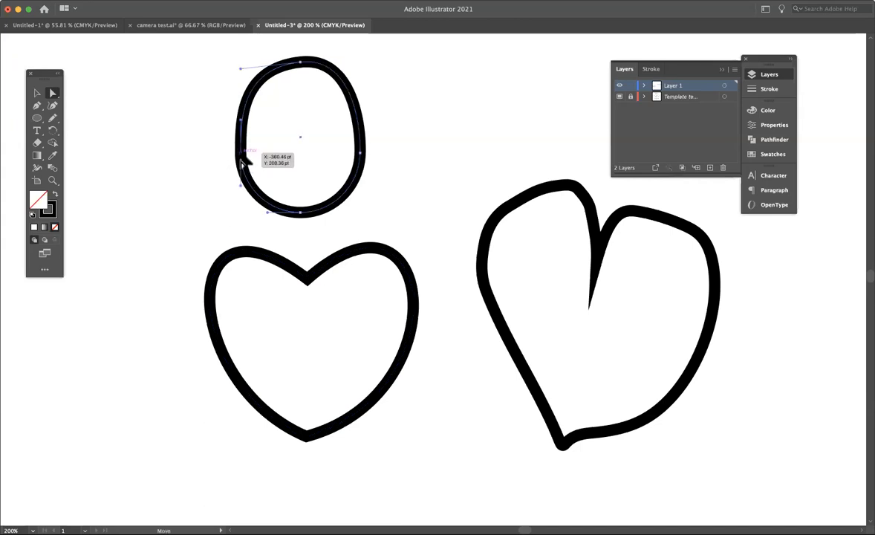
{"action": "left_click", "coordinate": [251, 191]}
{"action": "left_click", "coordinate": [208, 182]}
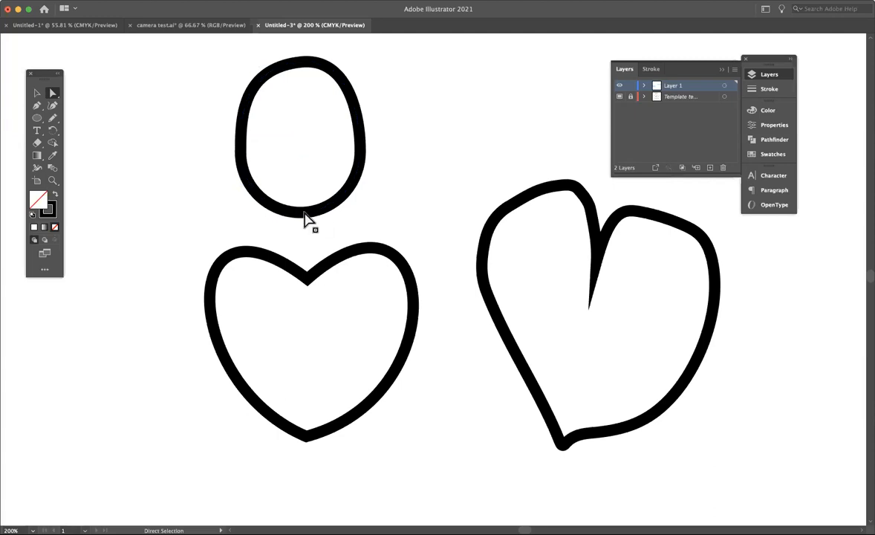
Step: Delete the egg's bottom segments and its left anchor so only the upper-right arc remains
{"action": "left_click", "coordinate": [305, 223]}
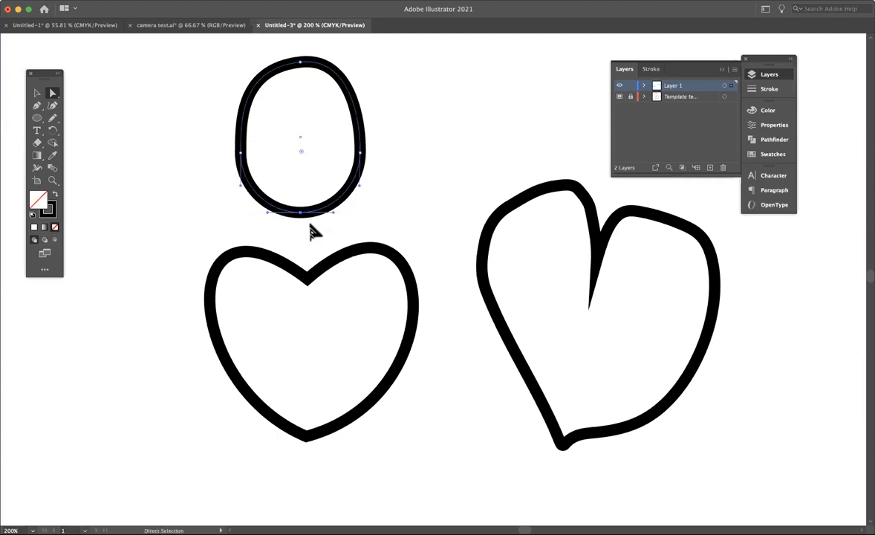
{"action": "key", "text": "Delete"}
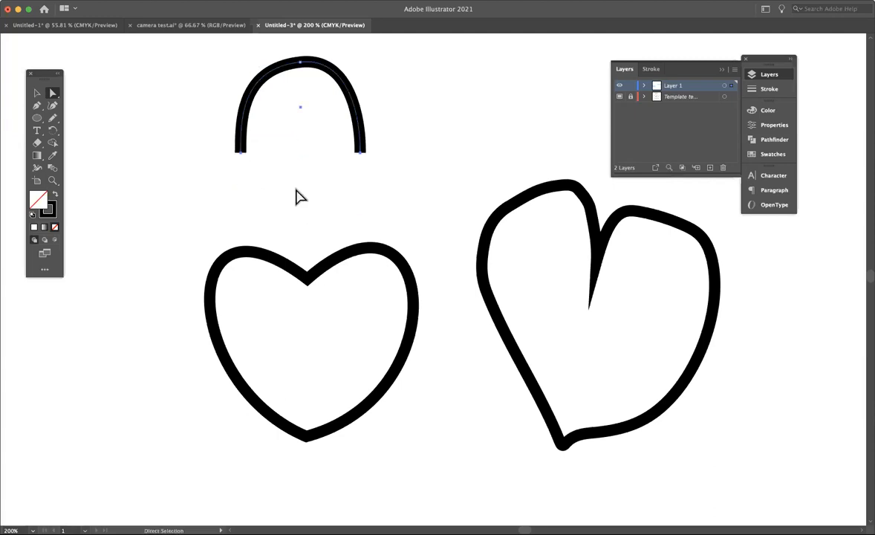
{"action": "left_click", "coordinate": [239, 153]}
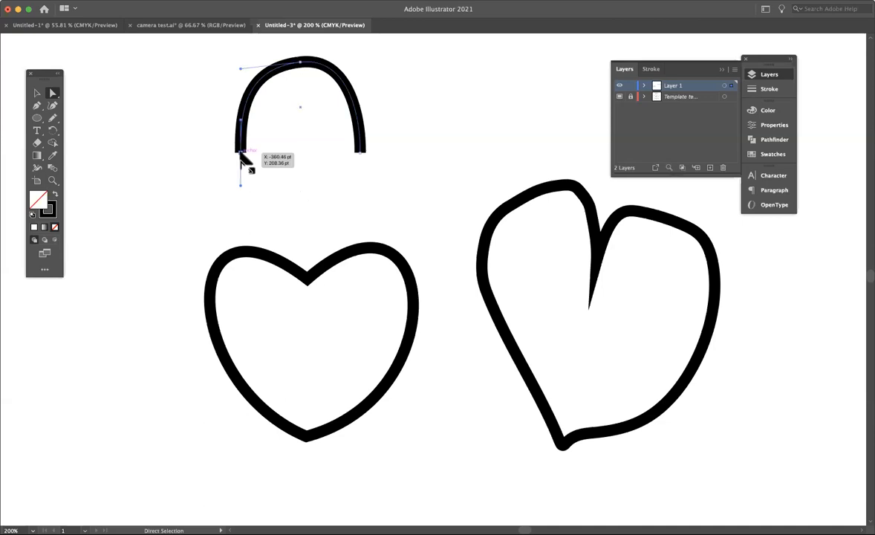
{"action": "key", "text": "Delete"}
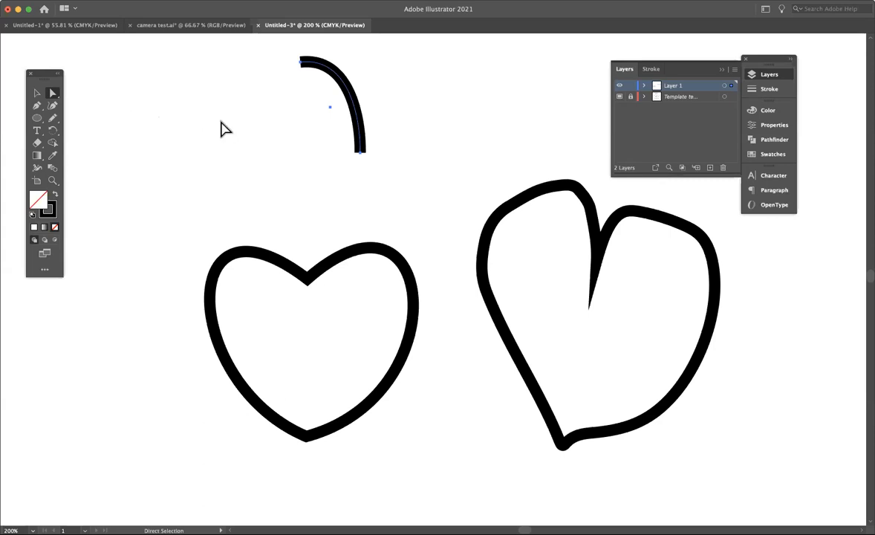
Step: Lengthen the right handle of the arc's top endpoint and tilt it slightly downward
{"action": "left_click", "coordinate": [302, 93]}
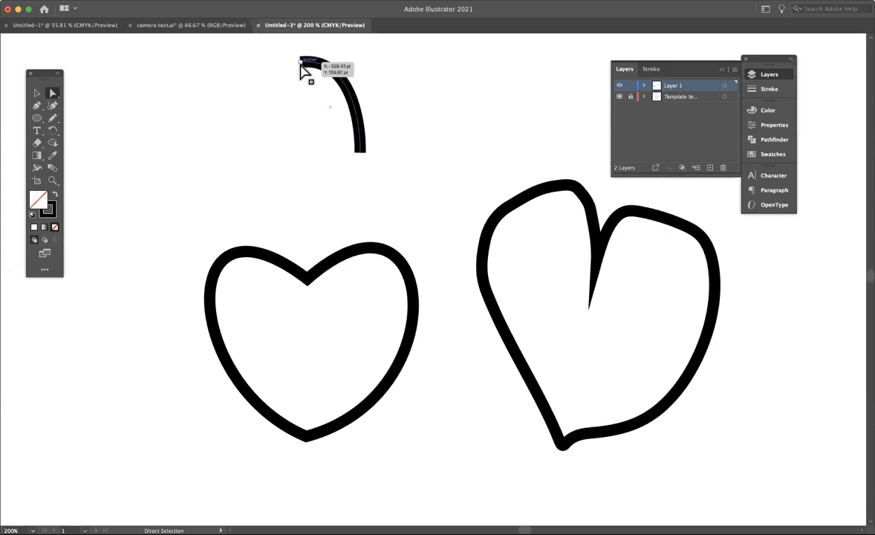
{"action": "left_click", "coordinate": [301, 64]}
{"action": "left_click_drag", "start_coordinate": [351, 57], "coordinate": [365, 67]}
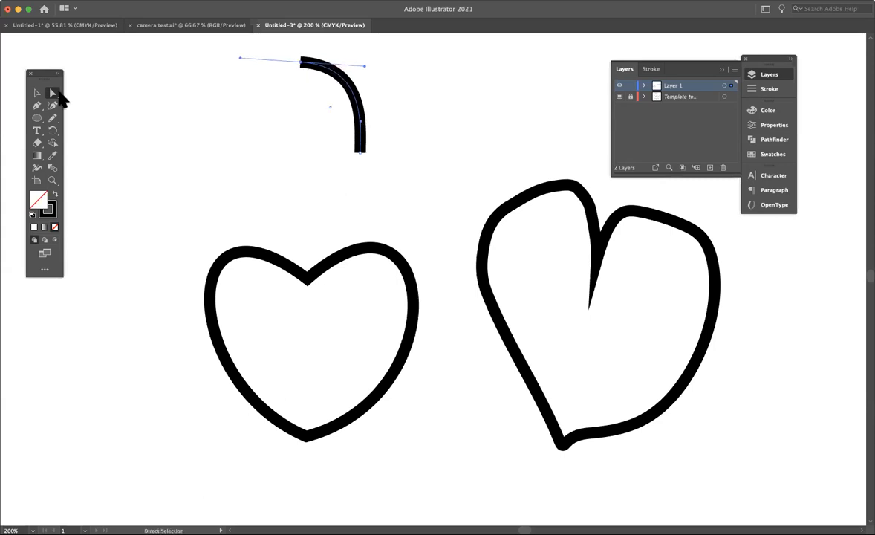
Step: Swing the lower endpoint's handle outward to bulge the arc, then raise the arc's top endpoint slightly
{"action": "key", "text": "super+space"}
{"action": "left_click", "coordinate": [352, 139]}
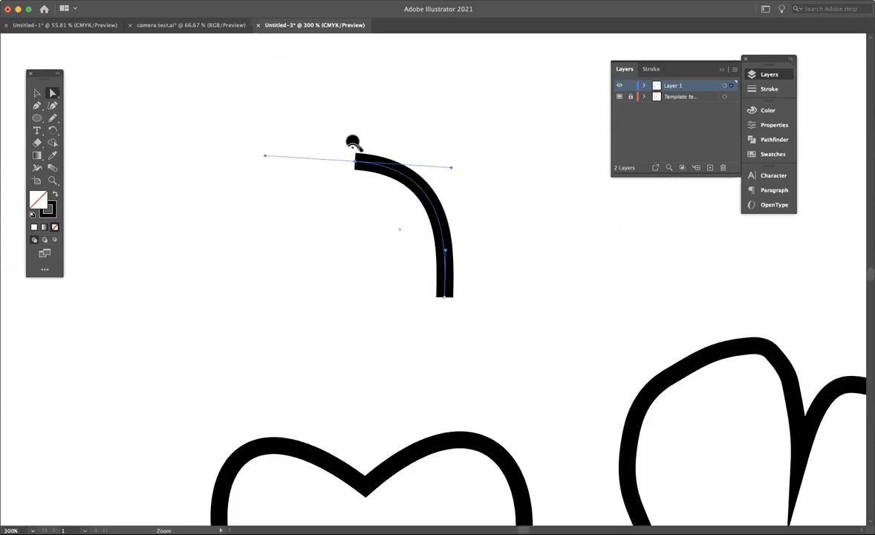
{"action": "scroll", "coordinate": [287, 203], "scroll_direction": "right", "scroll_amount": 5}
{"action": "scroll", "coordinate": [287, 203], "scroll_direction": "down", "scroll_amount": 3}
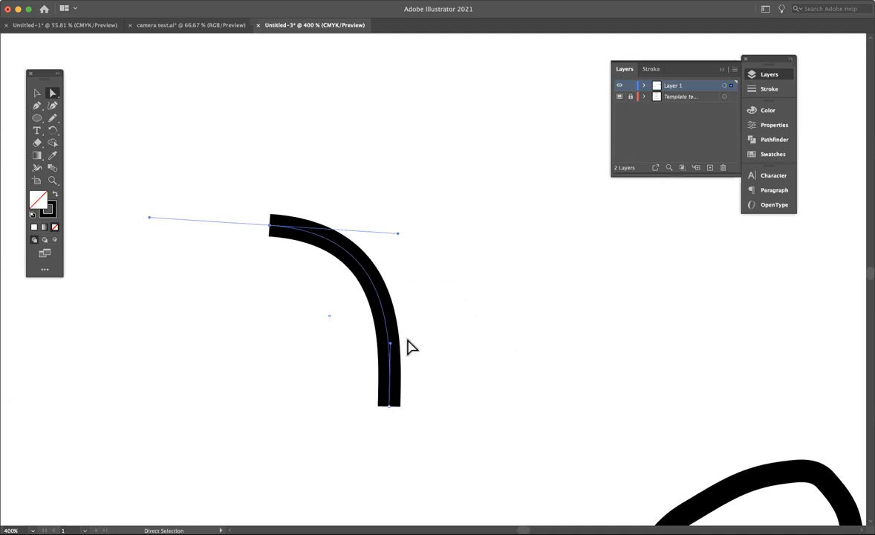
{"action": "left_click_drag", "start_coordinate": [391, 356], "coordinate": [391, 413]}
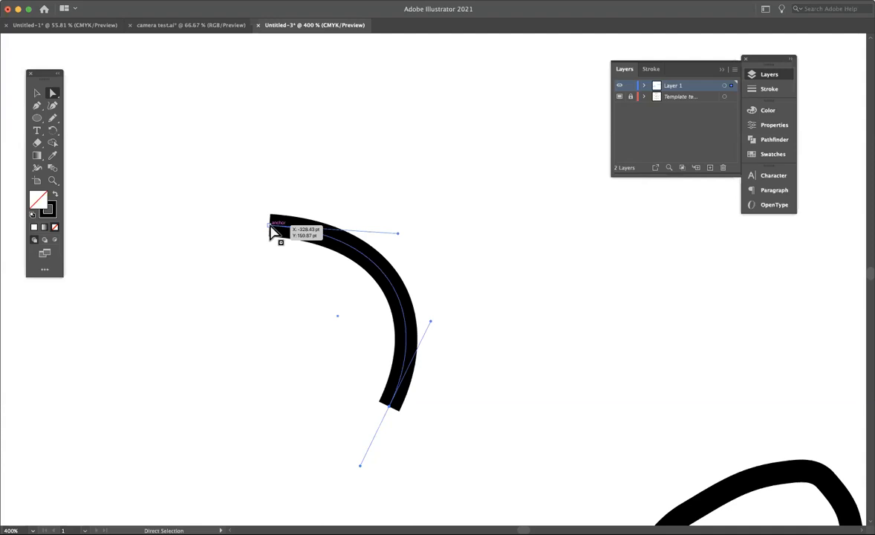
{"action": "left_click_drag", "start_coordinate": [270, 231], "coordinate": [272, 208]}
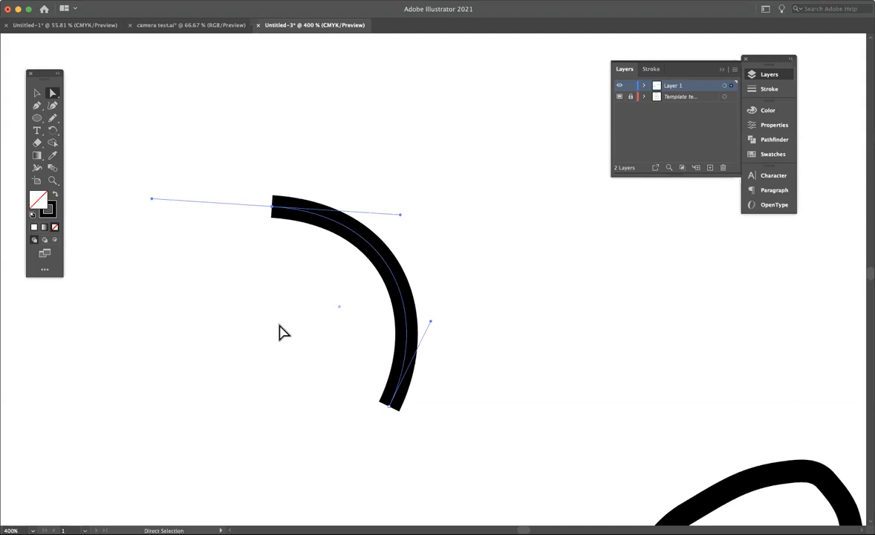
Step: Draw a closed horizontal rectangle above the arc using straight Pen tool segments
{"action": "left_click", "coordinate": [36, 105]}
{"action": "left_click", "coordinate": [187, 119]}
{"action": "left_click", "coordinate": [442, 117]}
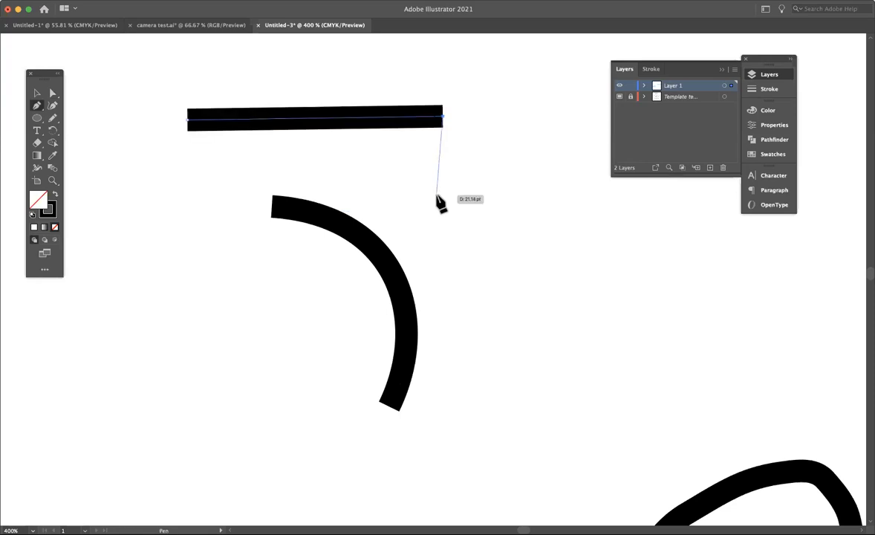
{"action": "key", "text": "super+z"}
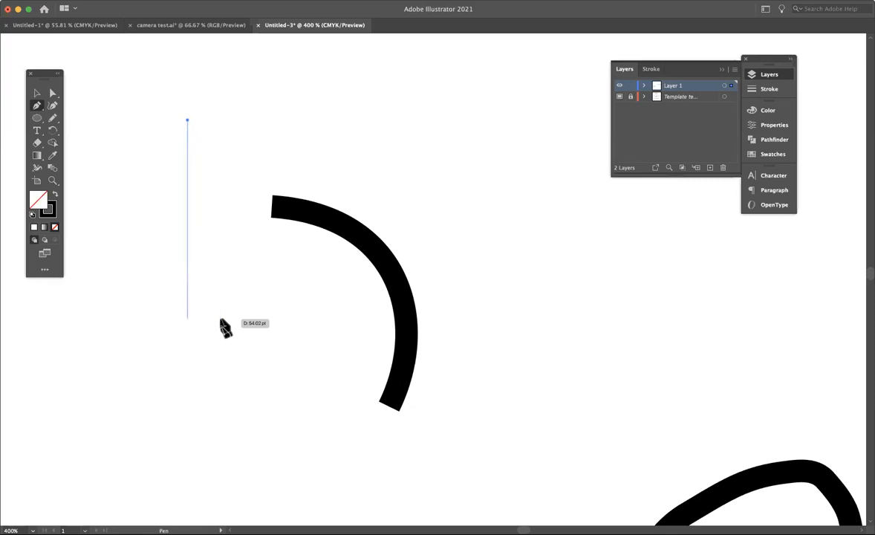
{"action": "left_click", "coordinate": [413, 119]}
{"action": "left_click", "coordinate": [413, 179]}
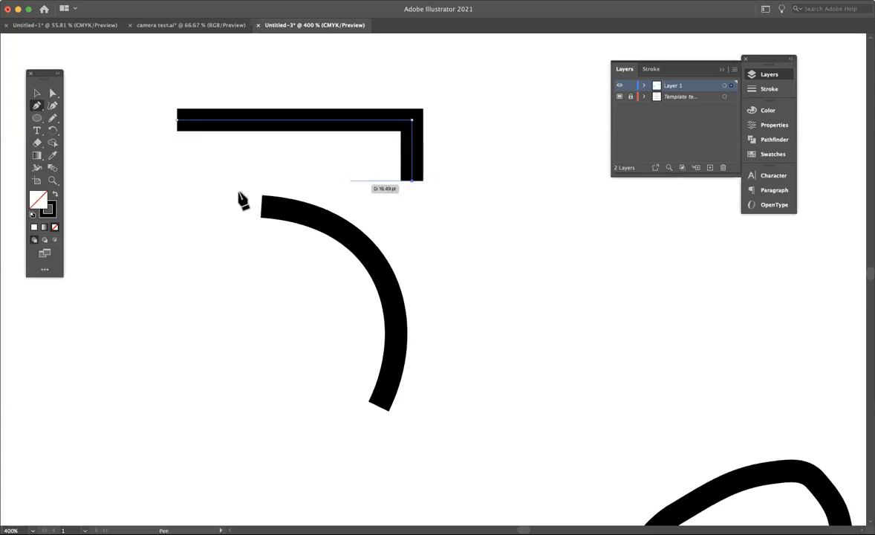
{"action": "left_click", "coordinate": [177, 180]}
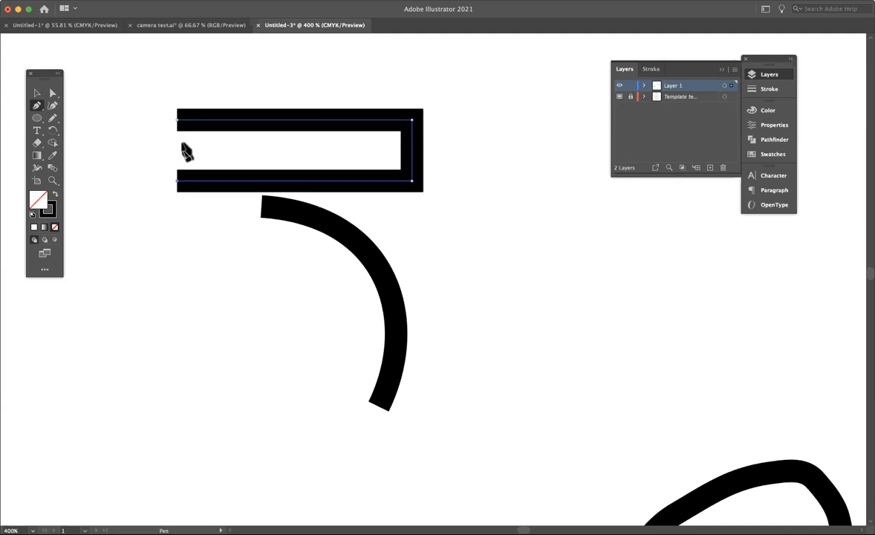
{"action": "left_click", "coordinate": [177, 119]}
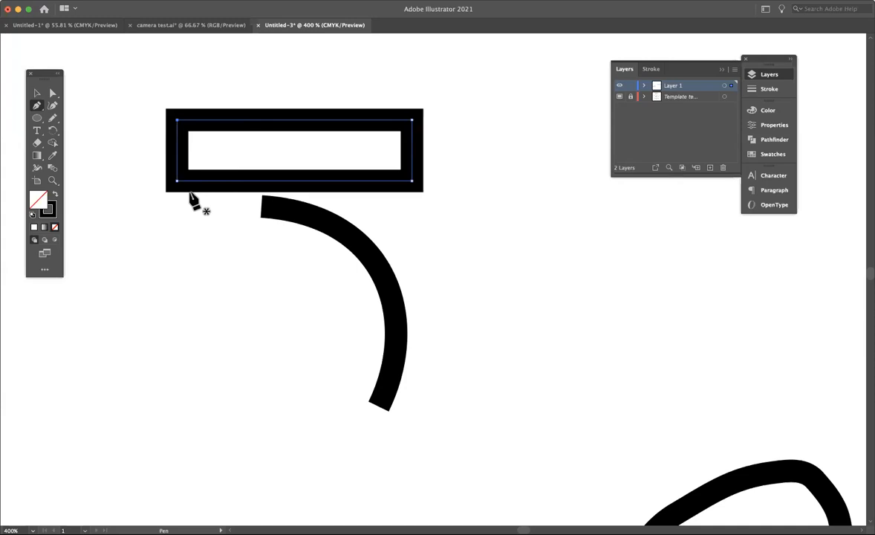
Step: Undo all the segments of the Pen-drawn rectangle above the arc
{"action": "key", "text": "super+z"}
{"action": "key", "text": "super+z"}
{"action": "key", "text": "super+z"}
{"action": "key", "text": "super+z"}
{"action": "key", "text": "super+z"}
Step: Turn the arc into an S-curve by levelling its top endpoint's handle and pulling the lower endpoint's handle horizontally left
{"action": "left_click", "coordinate": [53, 93]}
{"action": "left_click", "coordinate": [262, 208]}
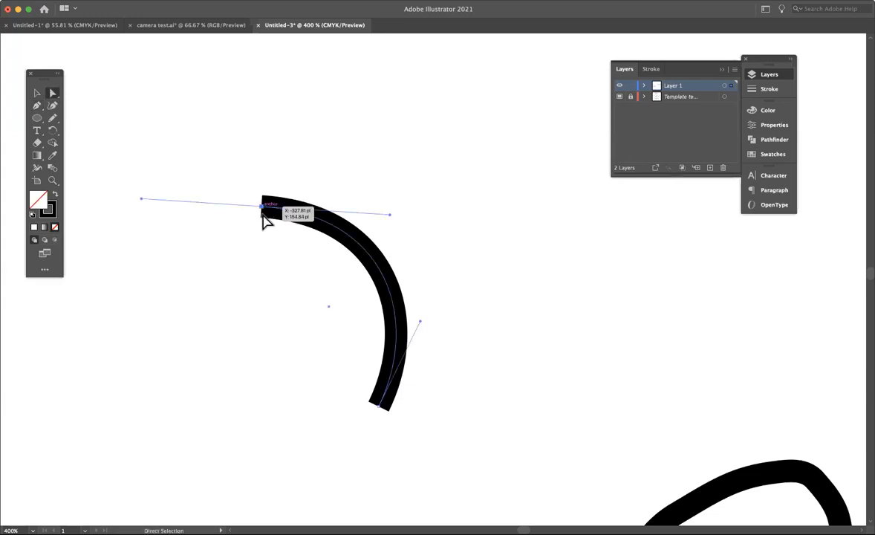
{"action": "left_click_drag", "start_coordinate": [391, 215], "coordinate": [396, 206]}
{"action": "left_click_drag", "start_coordinate": [420, 322], "coordinate": [211, 407]}
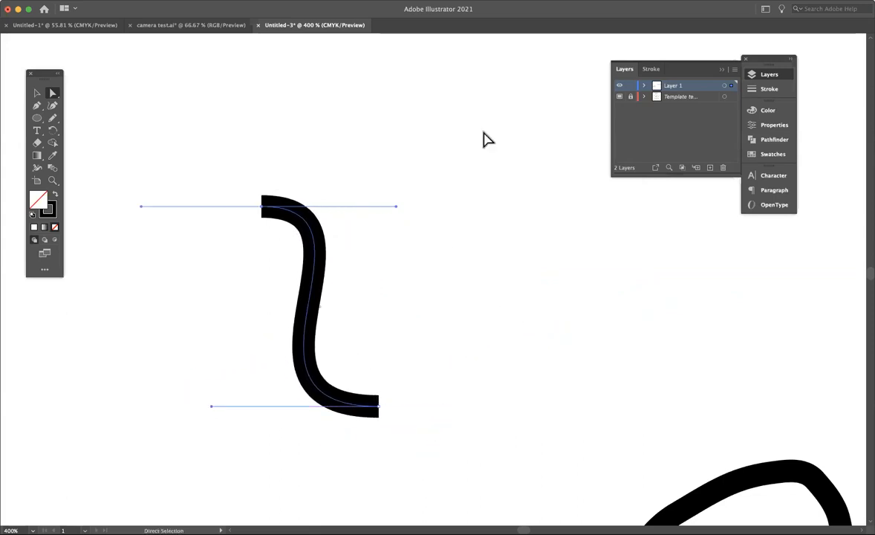
Step: Refine the S-curve by lengthening its top handle, pulling the segment's middle down-left, and tilting the top handle slightly downward
{"action": "left_click_drag", "start_coordinate": [397, 208], "coordinate": [447, 208]}
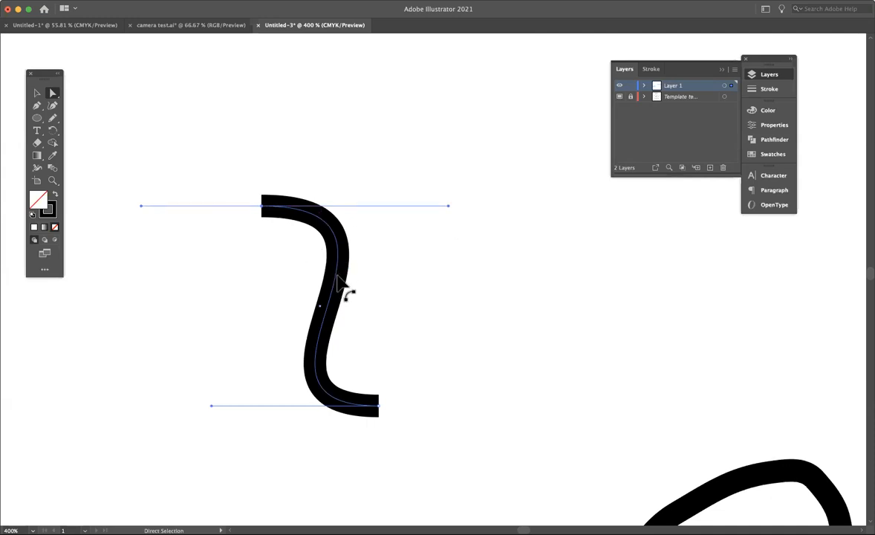
{"action": "left_click_drag", "start_coordinate": [336, 274], "coordinate": [306, 301]}
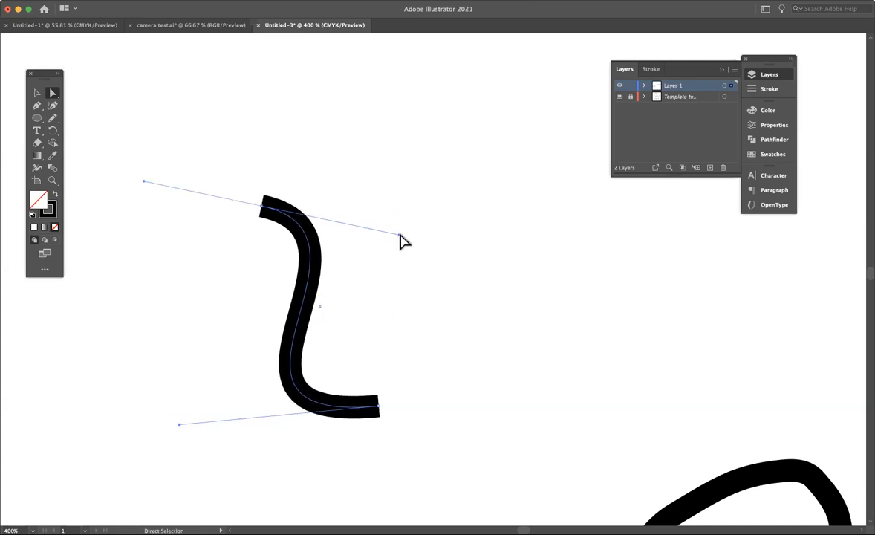
{"action": "mouse_move", "coordinate": [400, 235]}
{"action": "left_mouse_down"}
{"action": "mouse_move", "coordinate": [408, 242]}
{"action": "mouse_move", "coordinate": [404, 225]}
{"action": "left_mouse_up"}
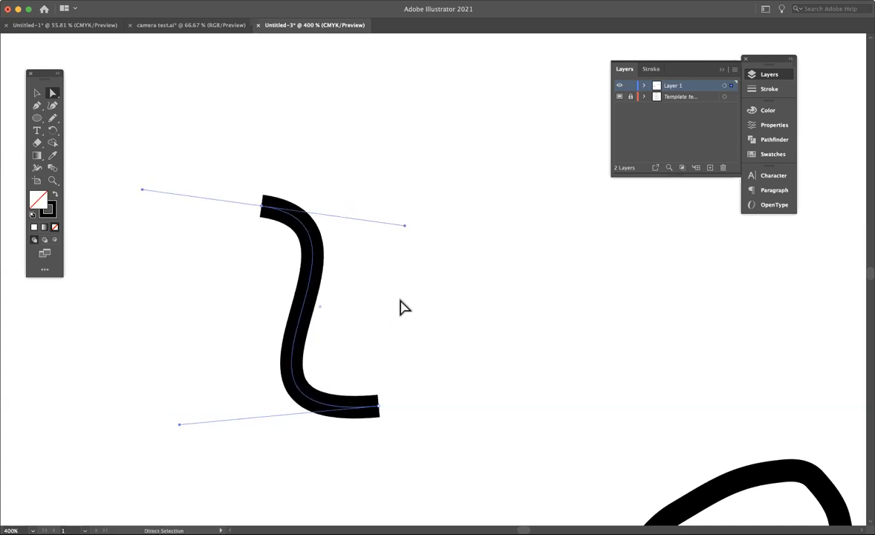
Step: Start the Waves path with the Pen tool at the first square, pulling its handle up along the template's handle line
{"action": "left_click", "coordinate": [421, 299], "text": "alt"}
{"action": "left_click", "coordinate": [420, 299], "text": "alt"}
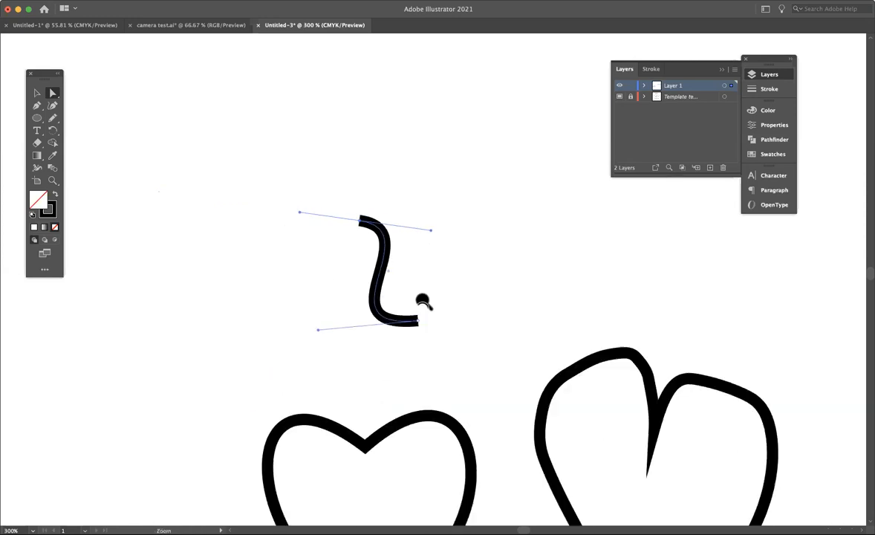
{"action": "left_click", "coordinate": [422, 300], "text": "alt"}
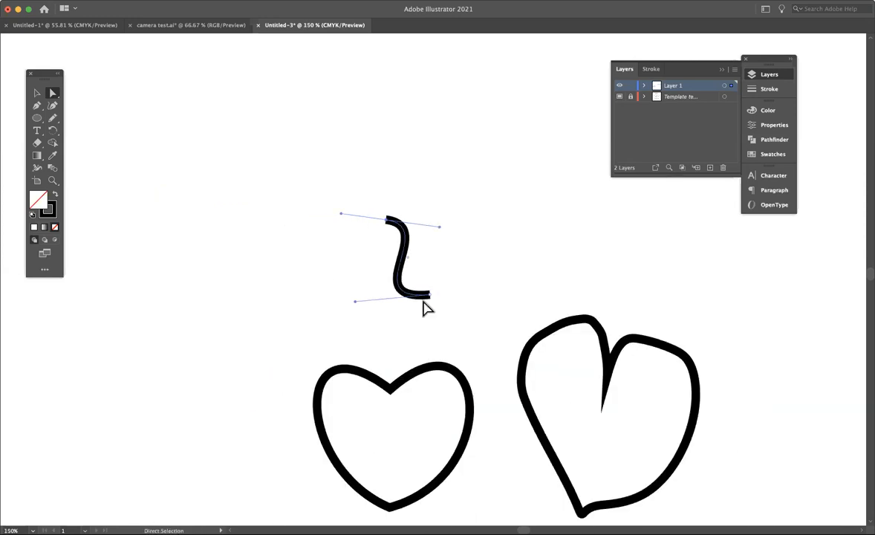
{"action": "left_click", "coordinate": [422, 299], "text": "alt"}
{"action": "scroll", "coordinate": [426, 354], "scroll_direction": "right", "scroll_amount": 10}
{"action": "scroll", "coordinate": [260, 217], "scroll_direction": "down", "scroll_amount": 5}
{"action": "left_click_drag", "start_coordinate": [308, 251], "coordinate": [316, 231]}
{"action": "left_click", "coordinate": [36, 105]}
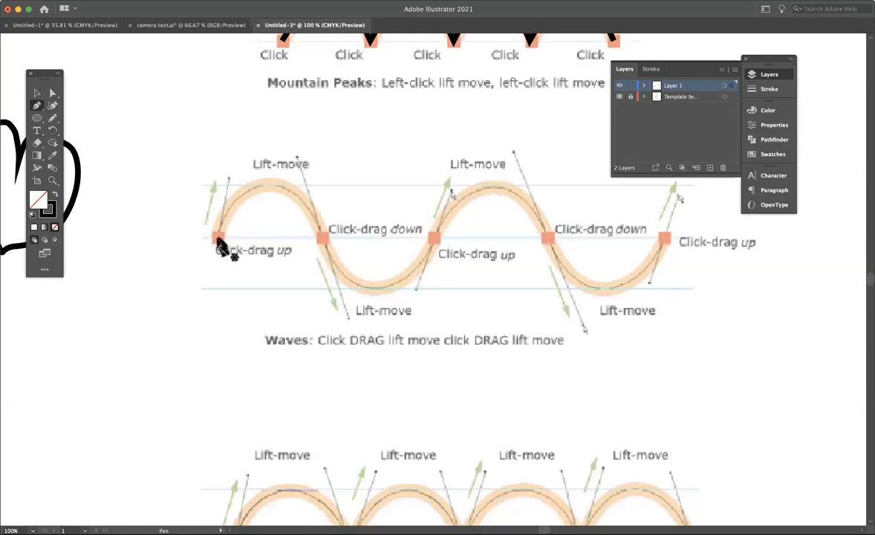
{"action": "scroll", "coordinate": [266, 197], "scroll_direction": "up", "scroll_amount": 3}
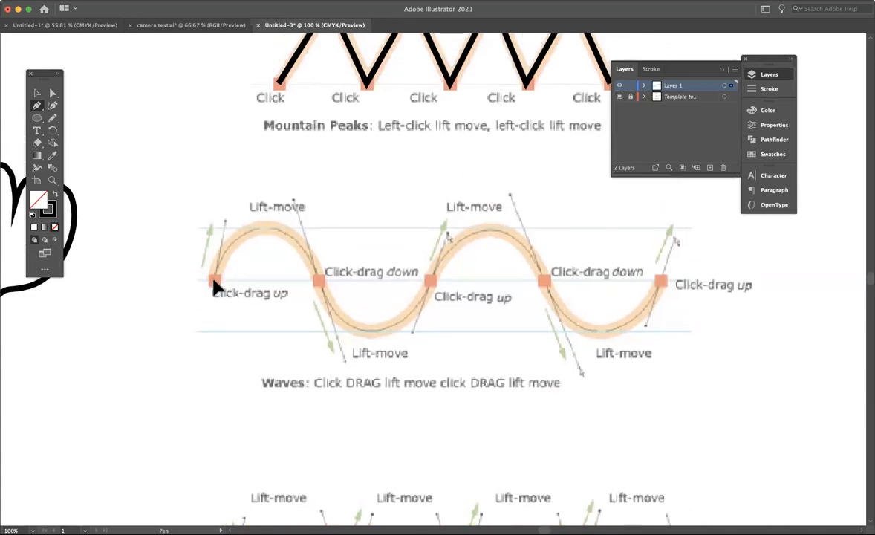
{"action": "left_click_drag", "start_coordinate": [221, 247], "coordinate": [225, 228]}
{"action": "left_click_drag", "start_coordinate": [225, 220], "coordinate": [226, 222]}
{"action": "left_click", "coordinate": [203, 342], "text": "super"}
{"action": "left_click", "coordinate": [214, 280]}
{"action": "scroll", "coordinate": [446, 186], "scroll_direction": "down", "scroll_amount": 1}
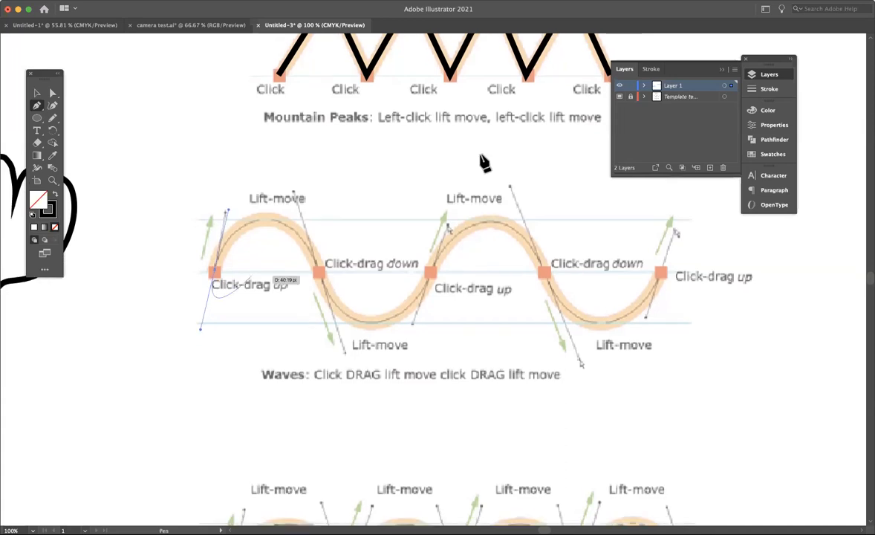
Step: Try to place the second Waves anchor with a downward handle, then undo back to the starting anchor
{"action": "left_click", "coordinate": [765, 89]}
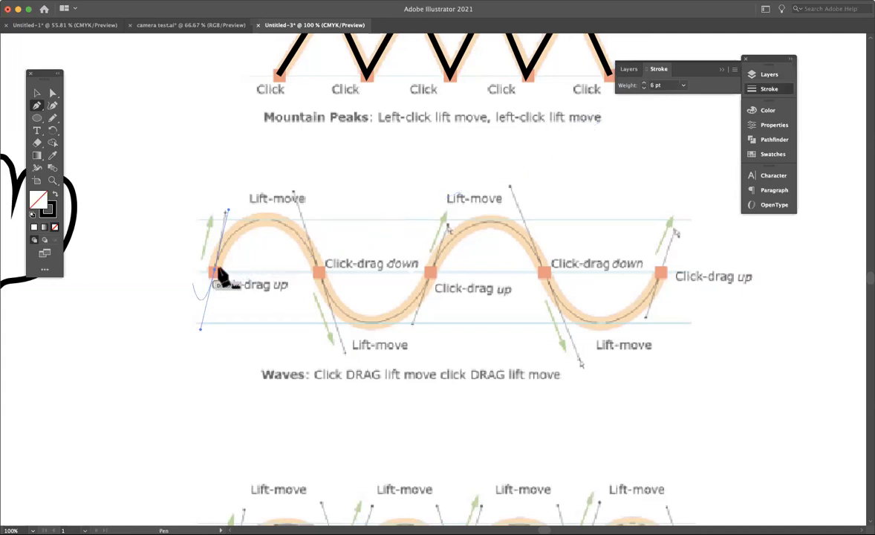
{"action": "left_click_drag", "start_coordinate": [307, 254], "coordinate": [338, 308]}
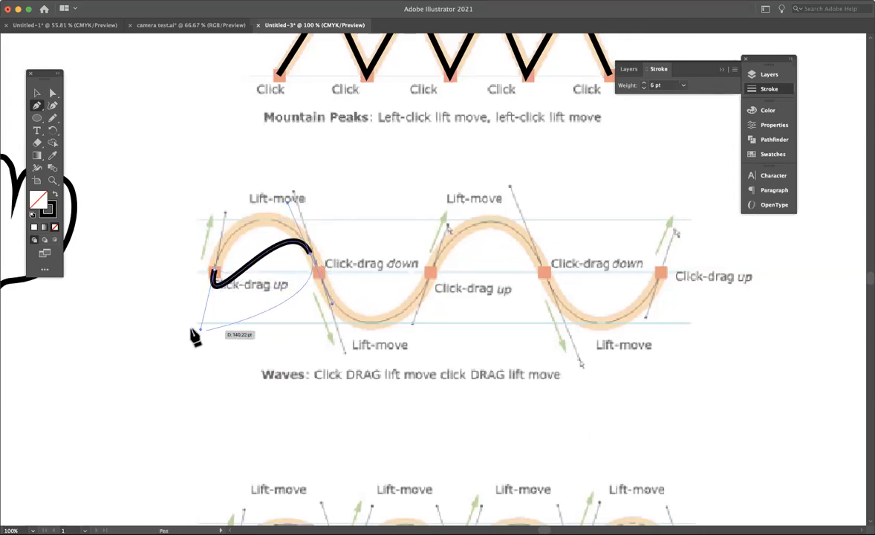
{"action": "key", "text": "ctrl+z"}
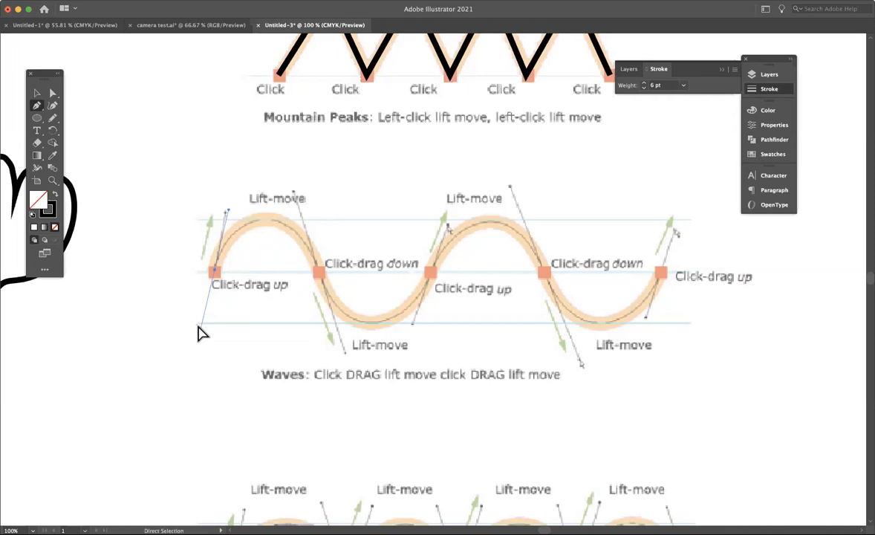
{"action": "key", "text": "ctrl+z"}
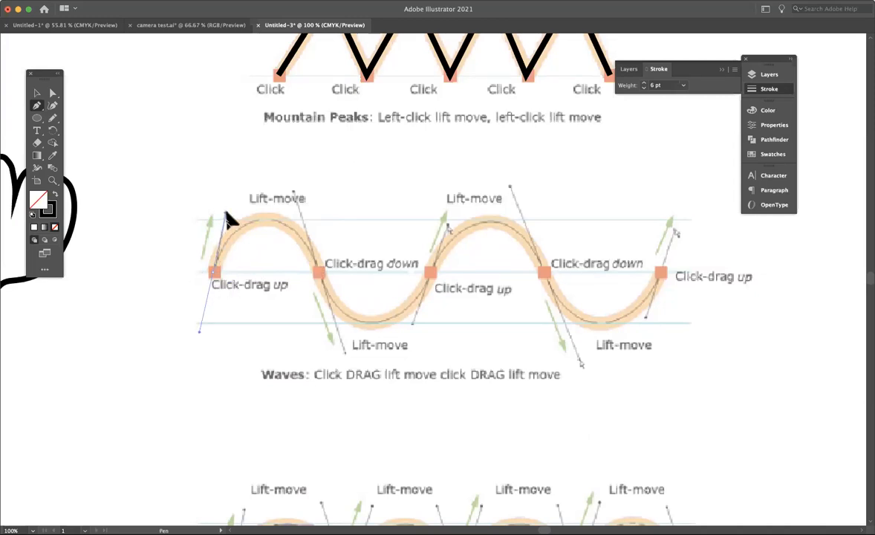
Step: Trace the remaining Waves curve through the other four squares, pulling the anchor handles alternately down and up
{"action": "left_click_drag", "start_coordinate": [318, 272], "coordinate": [343, 354]}
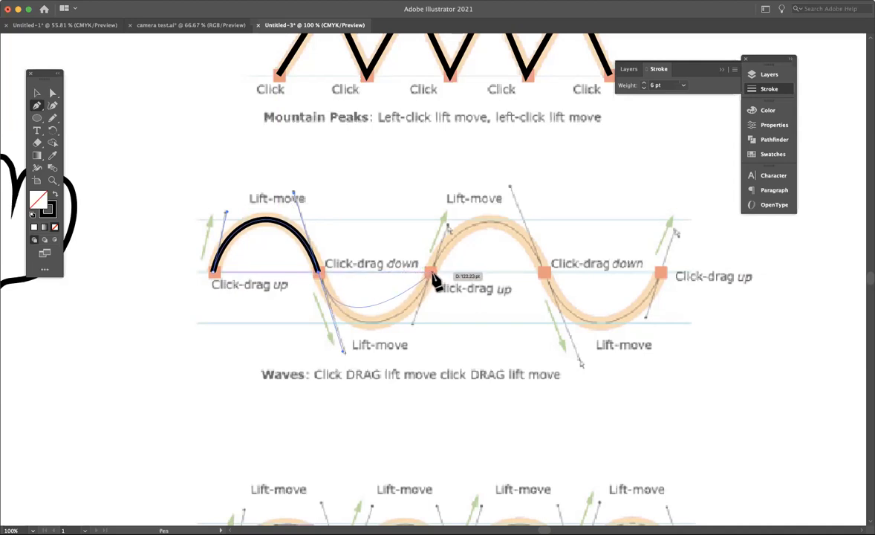
{"action": "left_click_drag", "start_coordinate": [432, 271], "coordinate": [451, 223]}
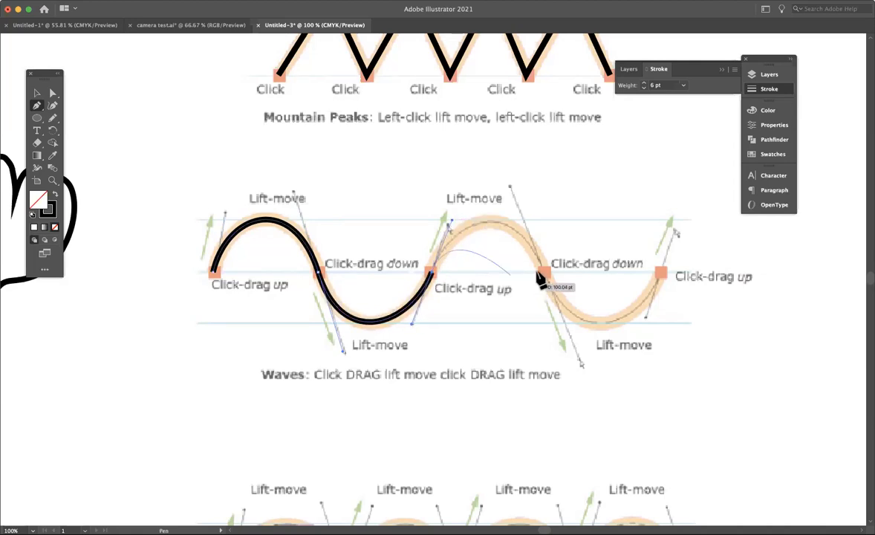
{"action": "left_click_drag", "start_coordinate": [546, 275], "coordinate": [581, 364]}
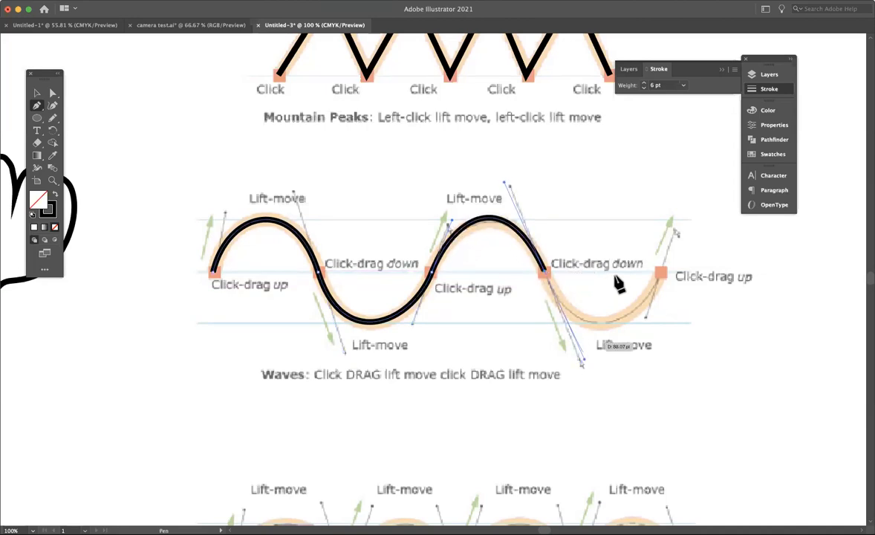
{"action": "mouse_move", "coordinate": [662, 275]}
{"action": "left_mouse_down"}
{"action": "mouse_move", "coordinate": [685, 226]}
{"action": "mouse_move", "coordinate": [676, 232]}
{"action": "left_mouse_up"}
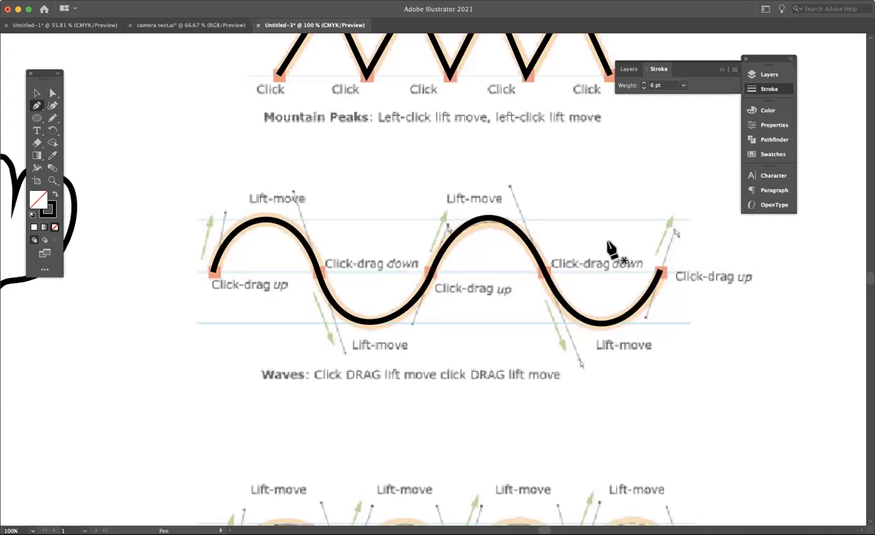
Step: Select the finished Waves path with the Selection tool and delete it from the template
{"action": "key", "text": "super"}
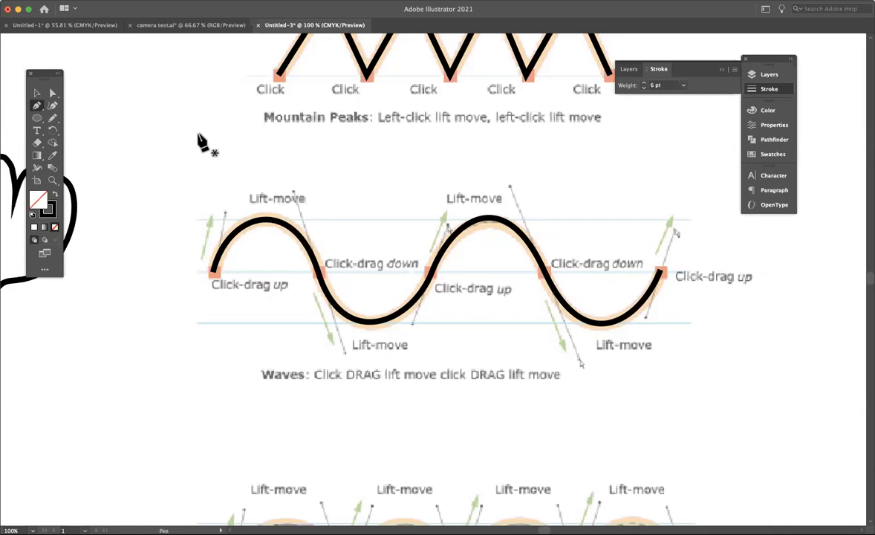
{"action": "key", "text": "v"}
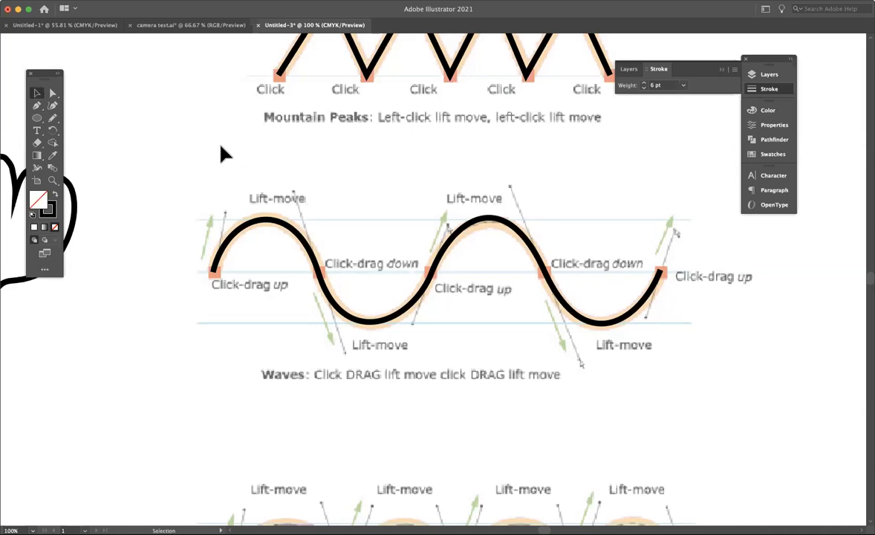
{"action": "left_click", "coordinate": [281, 228]}
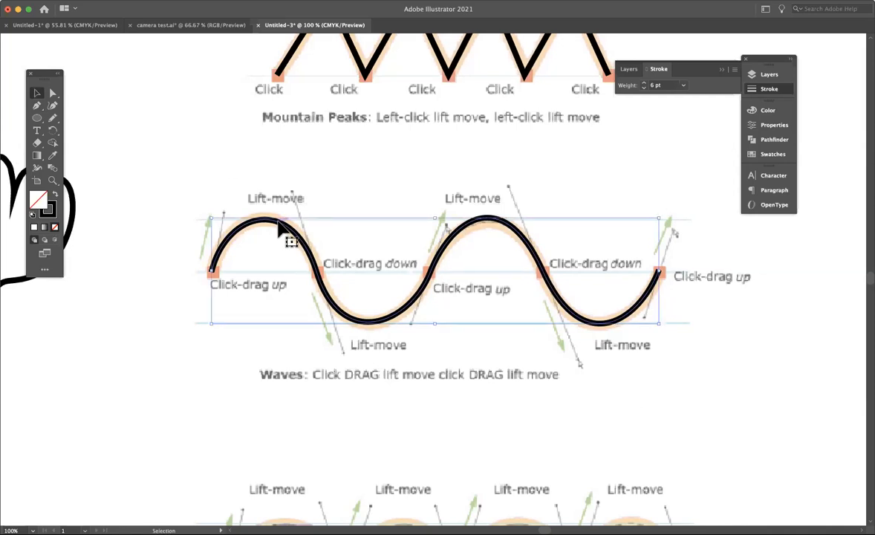
{"action": "key", "text": "Delete"}
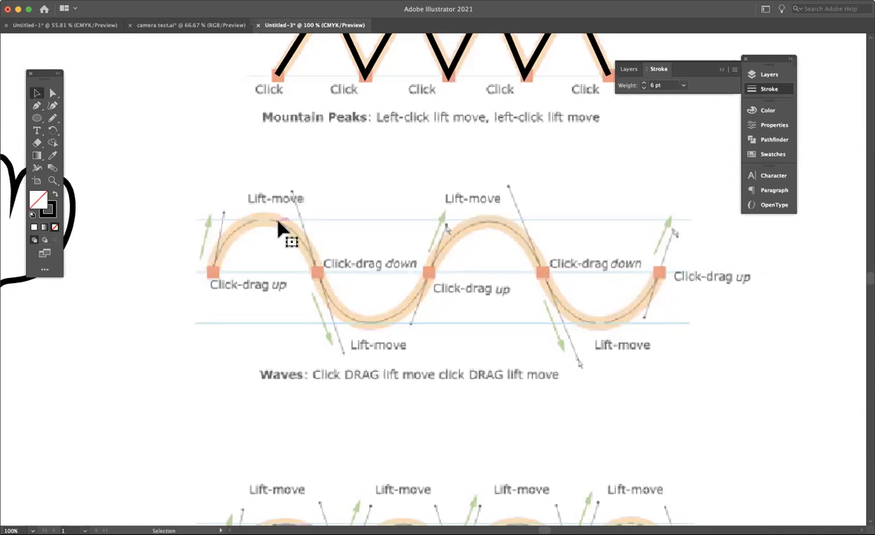
Step: Retrace the first three Waves anchors with the Pen tool, pulling their handles up, down and up along the template's handle lines
{"action": "left_click", "coordinate": [36, 108]}
{"action": "left_click_drag", "start_coordinate": [223, 215], "coordinate": [216, 272]}
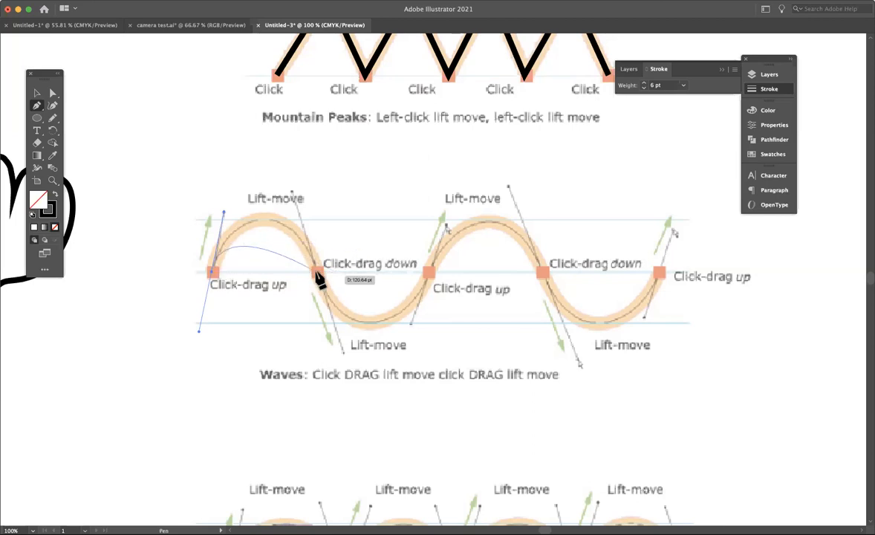
{"action": "mouse_move", "coordinate": [317, 273]}
{"action": "left_mouse_down"}
{"action": "mouse_move", "coordinate": [338, 359]}
{"action": "mouse_move", "coordinate": [342, 352]}
{"action": "left_mouse_up"}
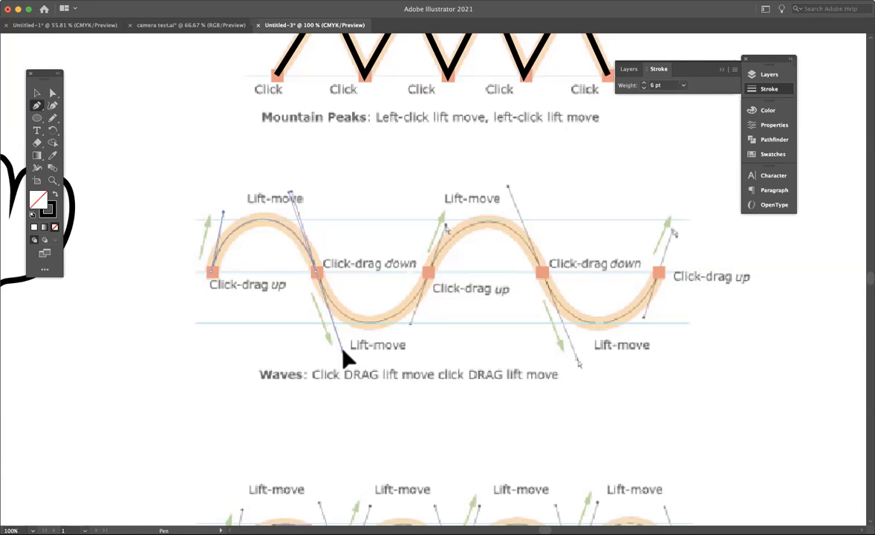
{"action": "left_click_drag", "start_coordinate": [424, 274], "coordinate": [447, 223]}
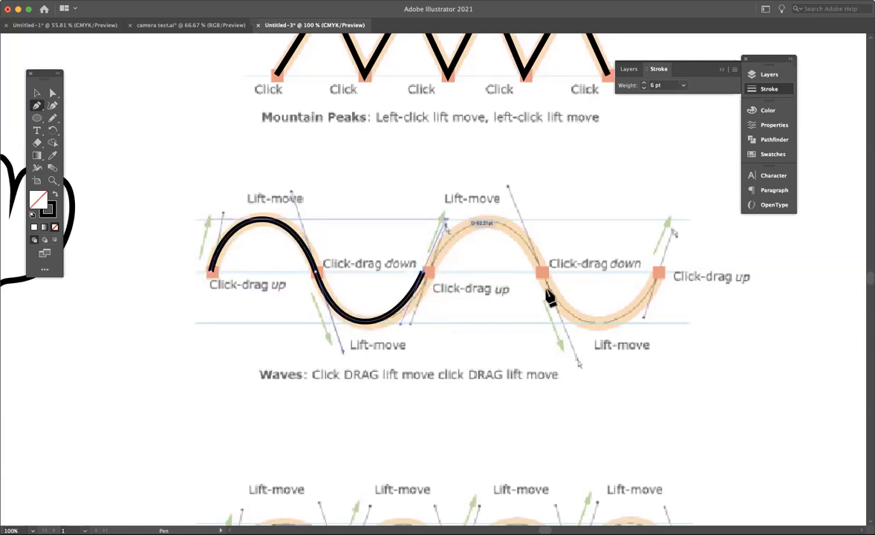
Step: Place the fourth Waves anchor with only a very short handle, pull a long upward handle from the fifth, and end the path
{"action": "mouse_move", "coordinate": [542, 272]}
{"action": "left_mouse_down"}
{"action": "mouse_move", "coordinate": [487, 386]}
{"action": "mouse_move", "coordinate": [558, 316]}
{"action": "mouse_move", "coordinate": [553, 320]}
{"action": "left_mouse_up"}
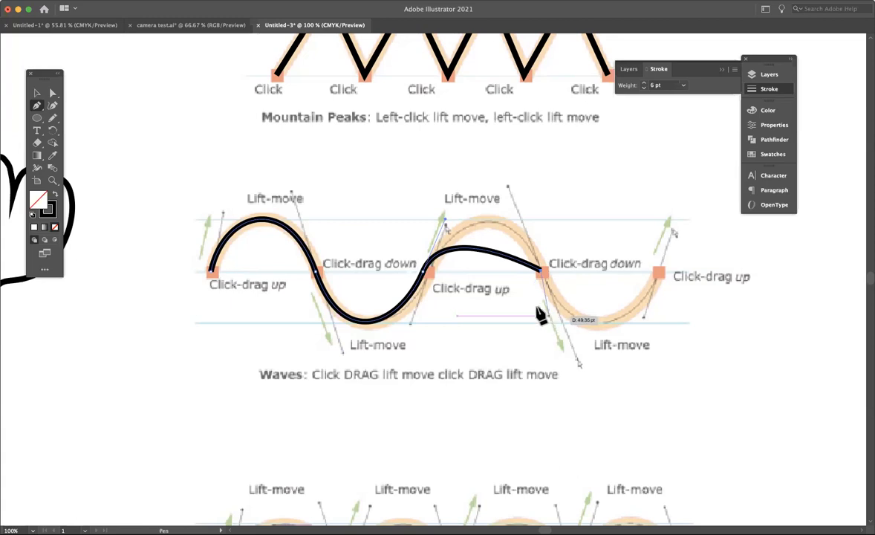
{"action": "left_click", "coordinate": [541, 274]}
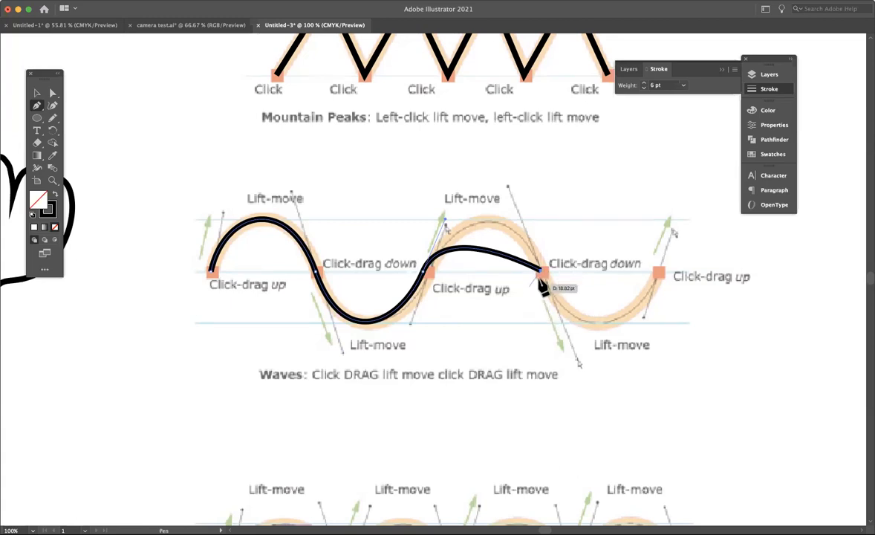
{"action": "left_click_drag", "start_coordinate": [660, 274], "coordinate": [705, 190]}
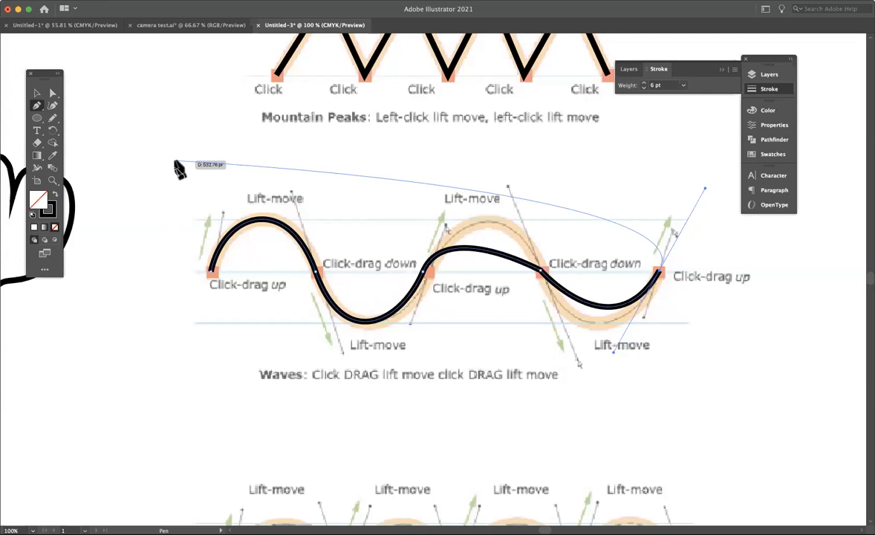
{"action": "key", "text": "super"}
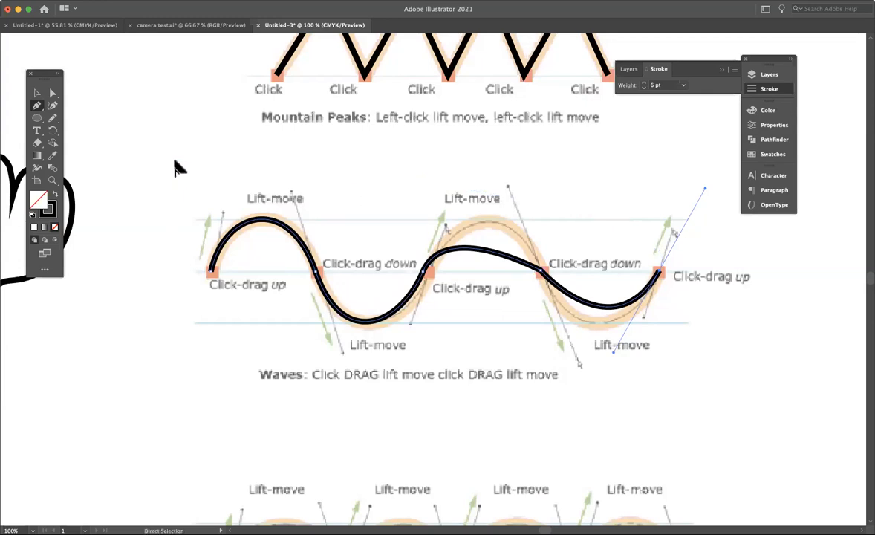
{"action": "left_click", "coordinate": [712, 315], "text": "super"}
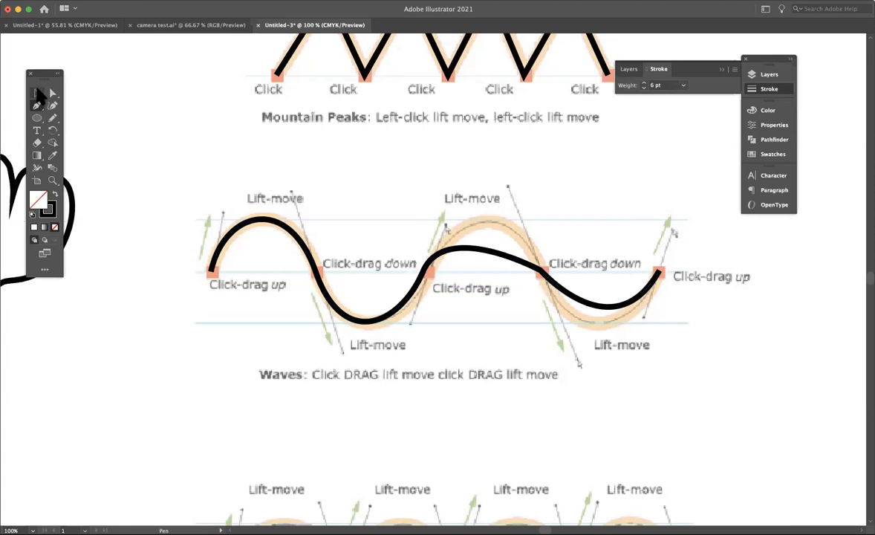
Step: Correct the third Waves anchor with Direct Selection, lengthening its lower and upper handles and moving the anchor onto its square
{"action": "left_click", "coordinate": [36, 94]}
{"action": "left_click", "coordinate": [530, 278]}
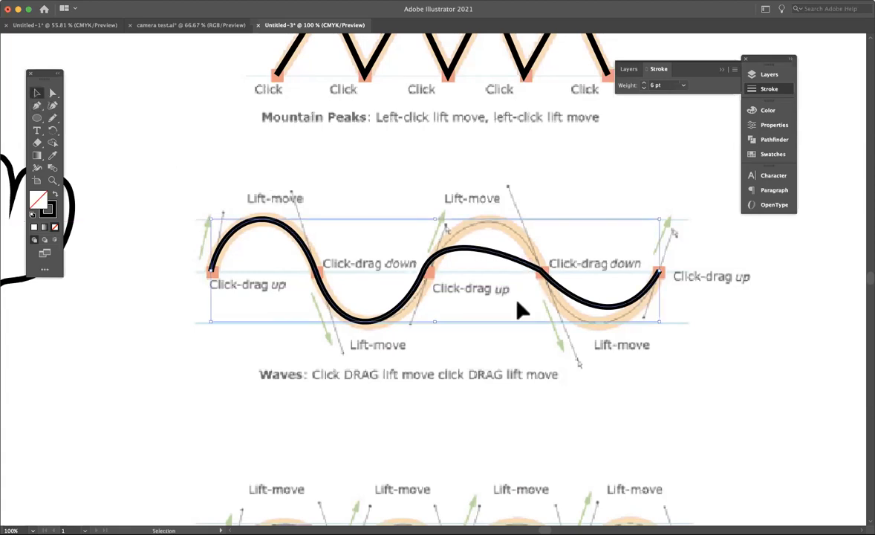
{"action": "left_click", "coordinate": [51, 94]}
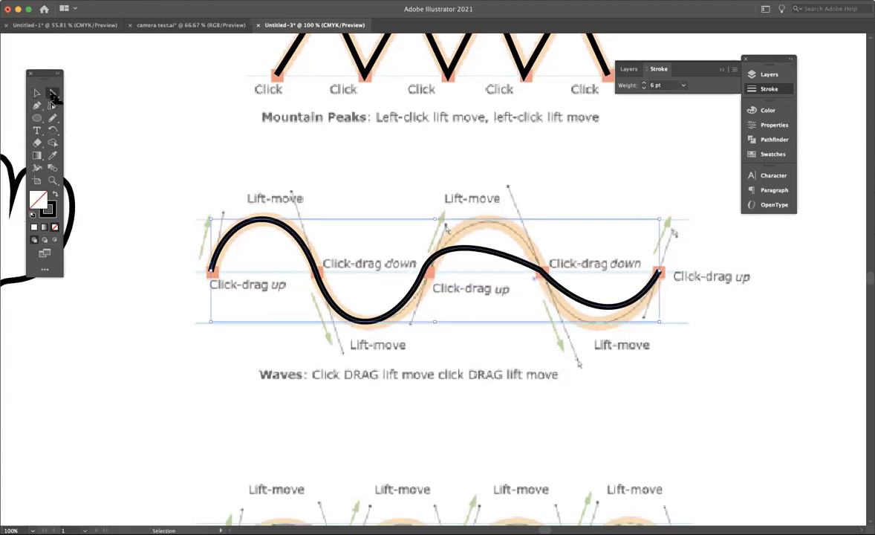
{"action": "left_click", "coordinate": [525, 262]}
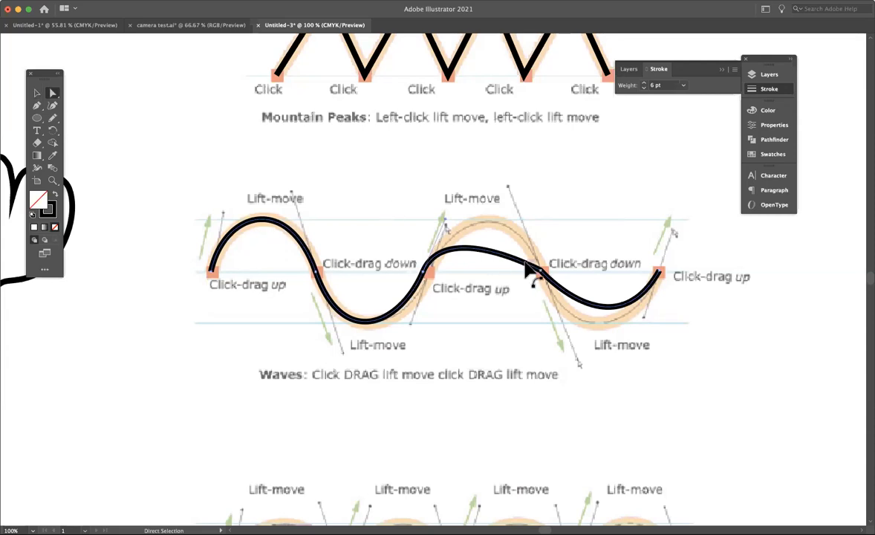
{"action": "mouse_move", "coordinate": [543, 277]}
{"action": "left_mouse_down"}
{"action": "mouse_move", "coordinate": [531, 303]}
{"action": "mouse_move", "coordinate": [542, 277]}
{"action": "left_mouse_up"}
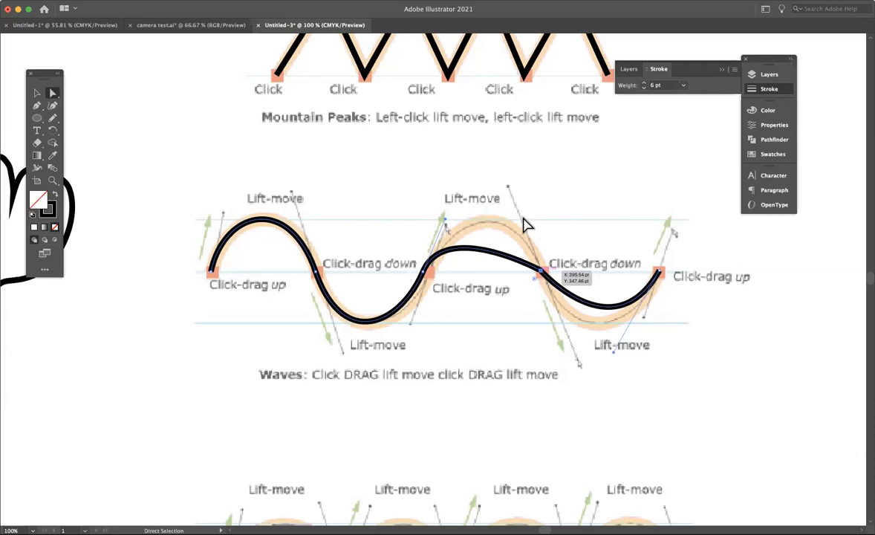
{"action": "mouse_move", "coordinate": [421, 272]}
{"action": "left_mouse_down"}
{"action": "mouse_move", "coordinate": [430, 279]}
{"action": "mouse_move", "coordinate": [422, 273]}
{"action": "left_mouse_up"}
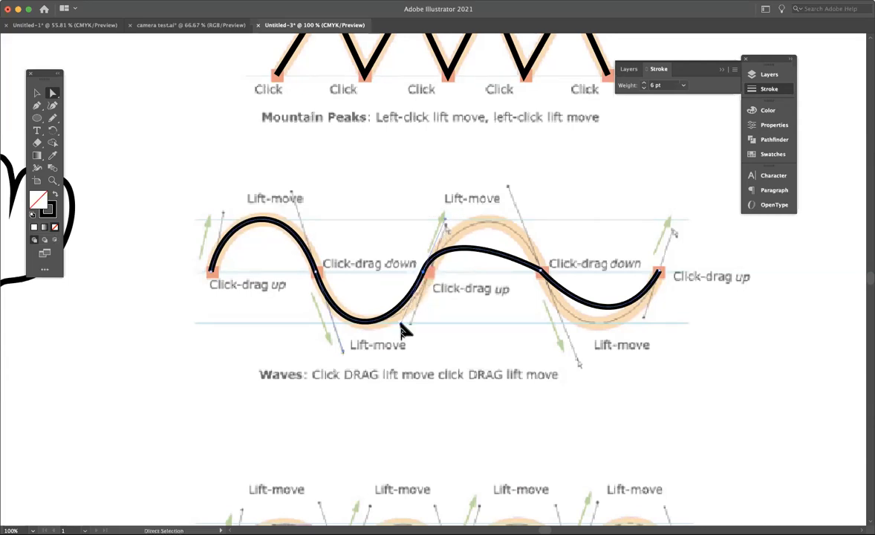
{"action": "mouse_move", "coordinate": [419, 325]}
{"action": "left_mouse_down"}
{"action": "mouse_move", "coordinate": [387, 328]}
{"action": "mouse_move", "coordinate": [408, 334]}
{"action": "left_mouse_up"}
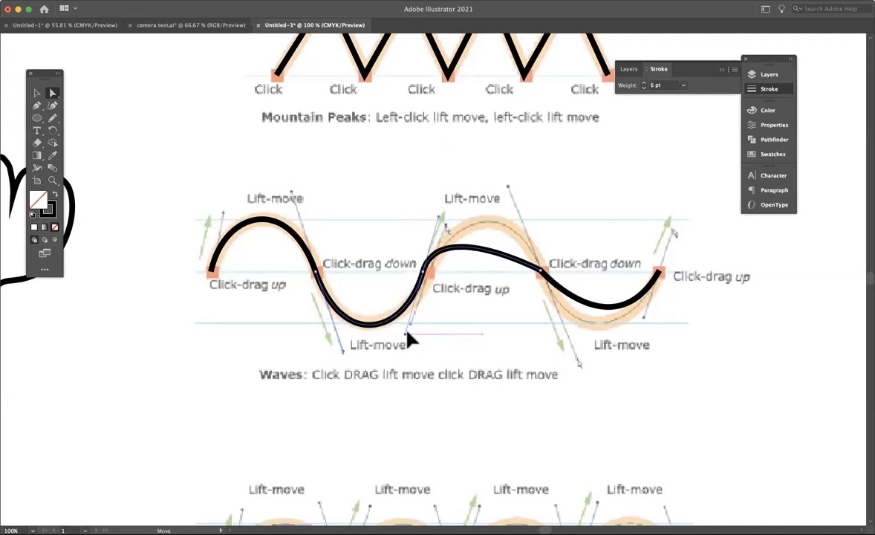
{"action": "mouse_move", "coordinate": [426, 272]}
{"action": "left_mouse_down"}
{"action": "mouse_move", "coordinate": [438, 285]}
{"action": "mouse_move", "coordinate": [427, 272]}
{"action": "left_mouse_up"}
{"action": "left_click_drag", "start_coordinate": [440, 222], "coordinate": [445, 192]}
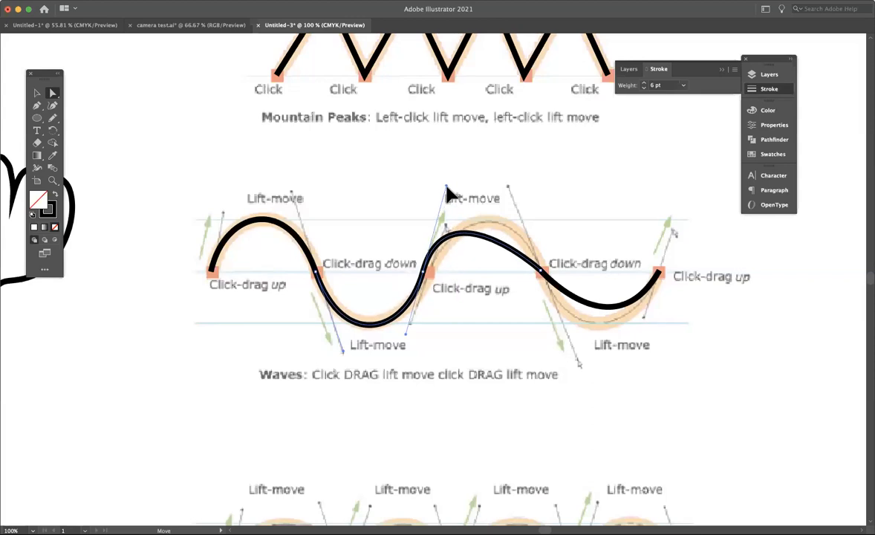
{"action": "mouse_move", "coordinate": [431, 276]}
{"action": "left_mouse_down"}
{"action": "mouse_move", "coordinate": [439, 271]}
{"action": "mouse_move", "coordinate": [433, 285]}
{"action": "left_mouse_up"}
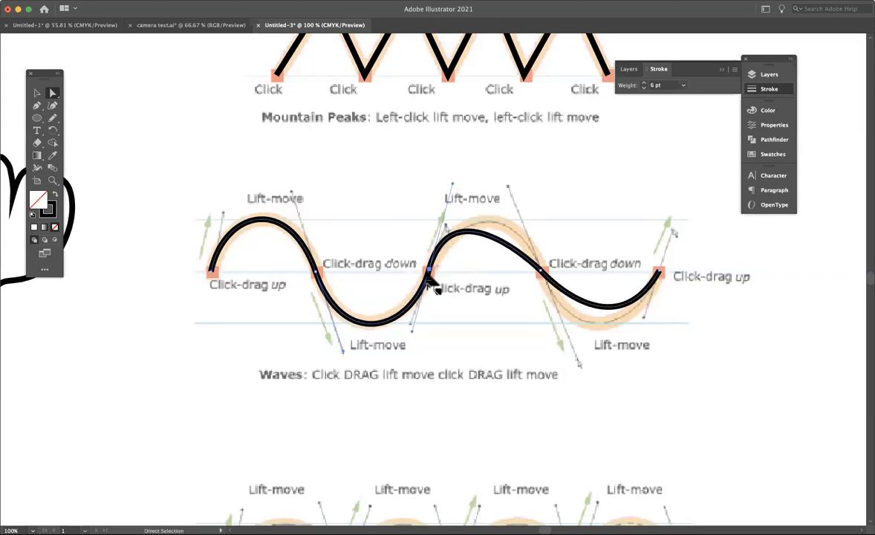
Step: Pull new handles from the fourth Waves anchor with the Anchor Point tool, following the template's handle line down and right
{"action": "left_click", "coordinate": [541, 273]}
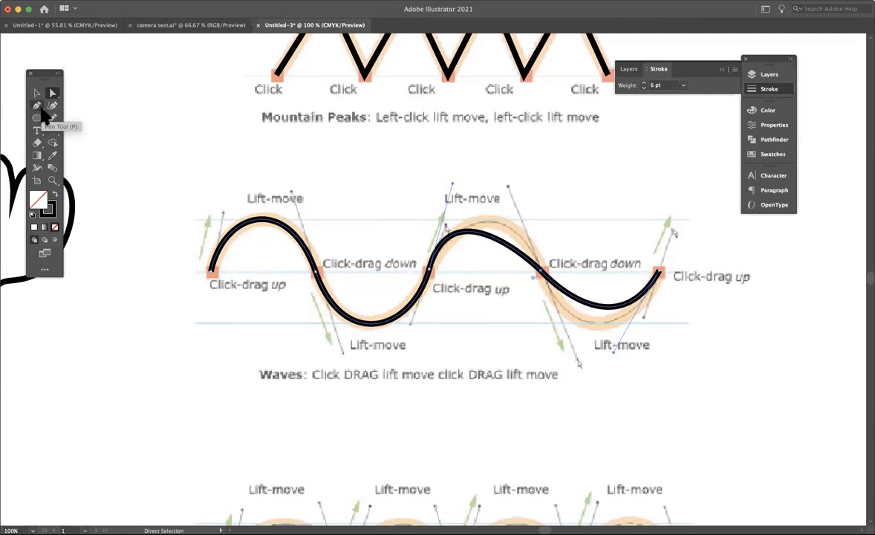
{"action": "left_click", "coordinate": [42, 110]}
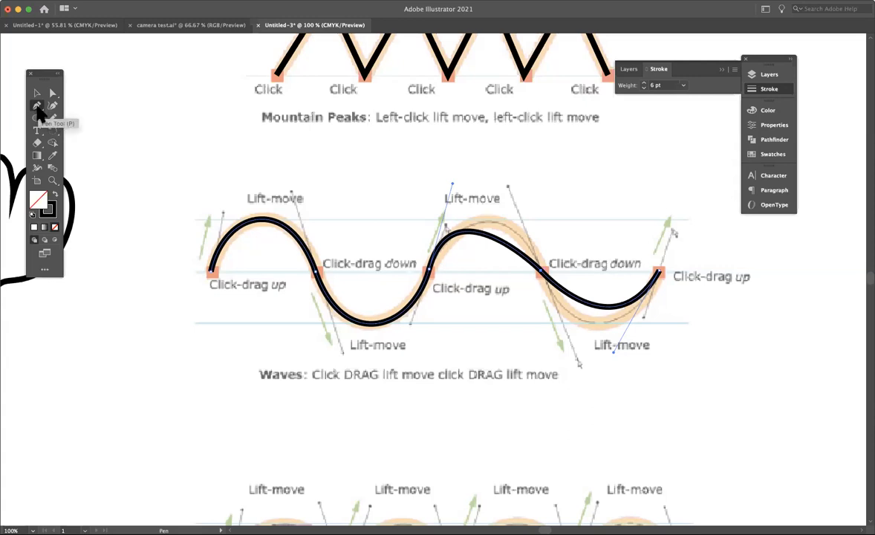
{"action": "left_click_drag", "start_coordinate": [44, 72], "coordinate": [111, 77]}
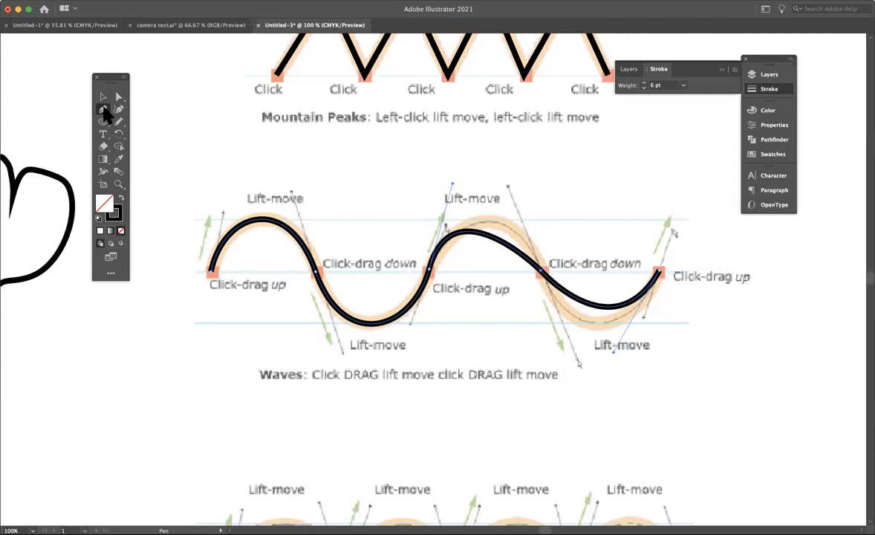
{"action": "left_click", "coordinate": [104, 111]}
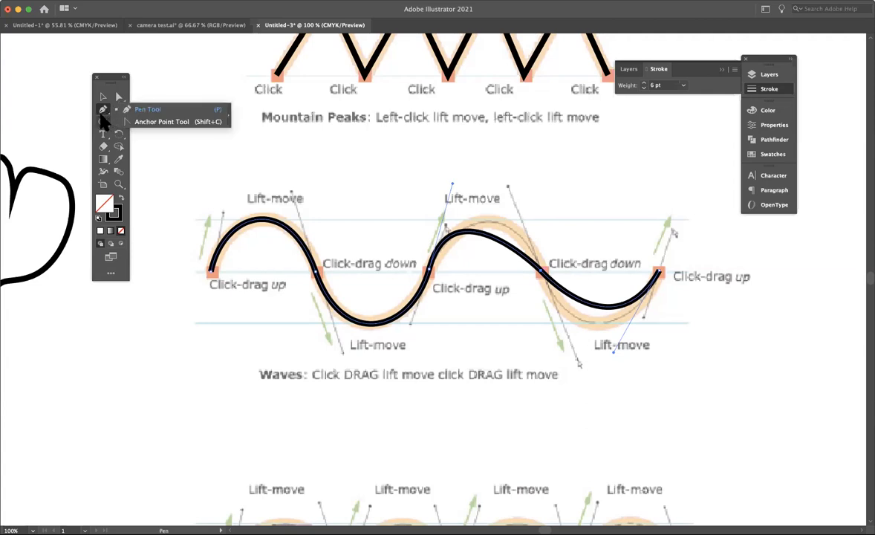
{"action": "left_click", "coordinate": [172, 123]}
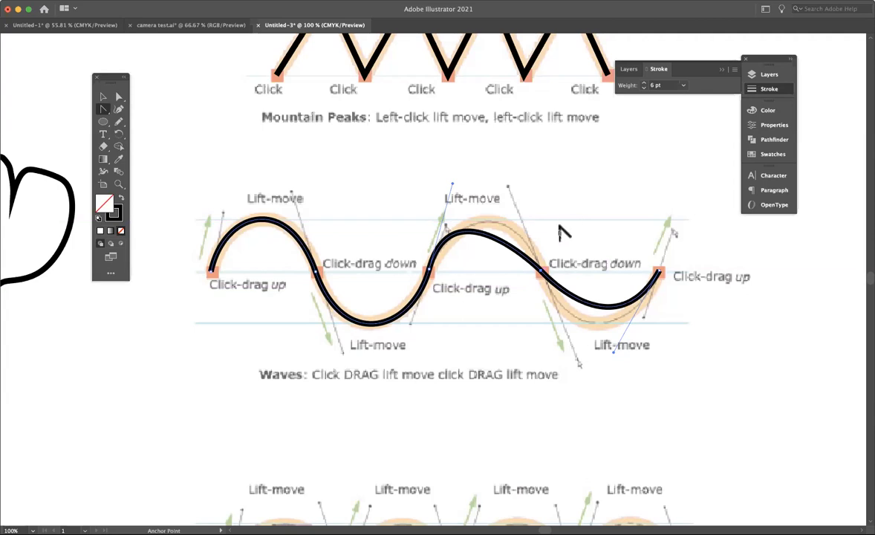
{"action": "scroll", "coordinate": [540, 273], "scroll_direction": "right", "scroll_amount": 1}
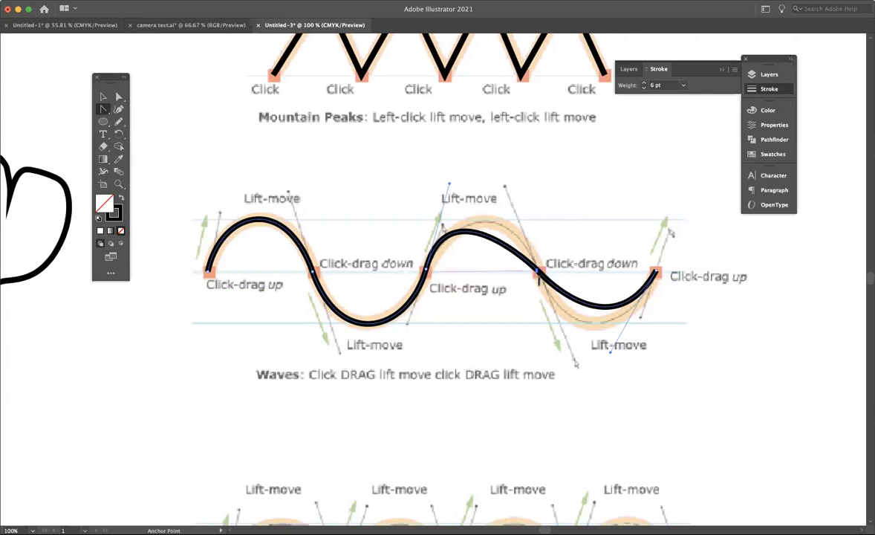
{"action": "left_click_drag", "start_coordinate": [540, 279], "coordinate": [573, 361]}
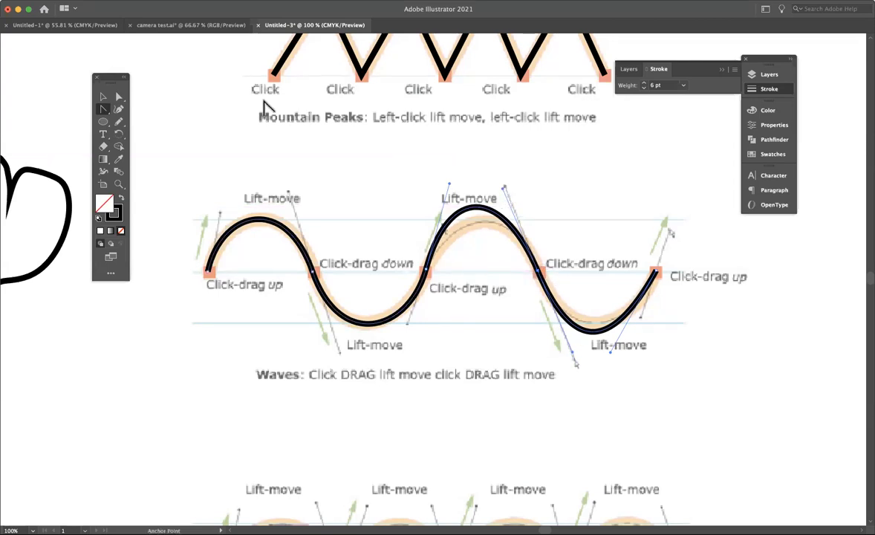
Step: Lower the second Waves crest onto the template curve with Direct Selection and deselect the path
{"action": "left_click", "coordinate": [117, 97]}
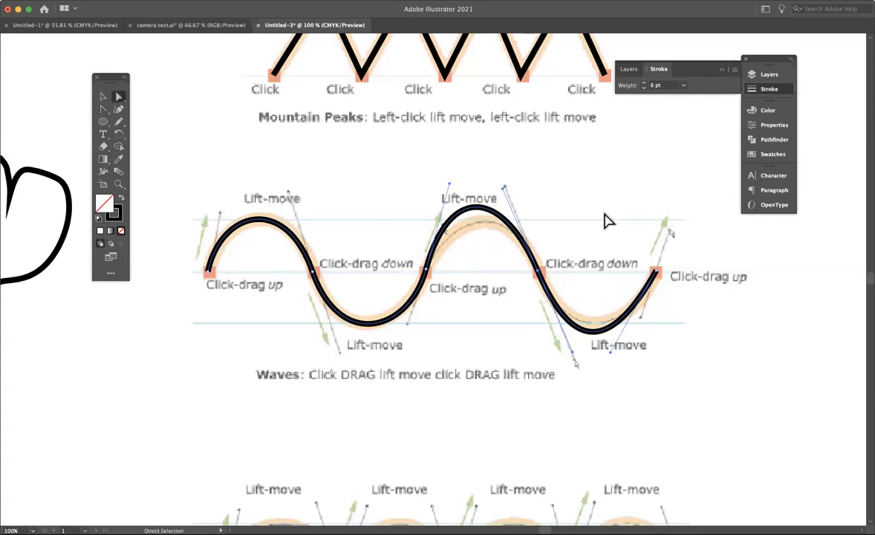
{"action": "left_click_drag", "start_coordinate": [507, 195], "coordinate": [492, 176]}
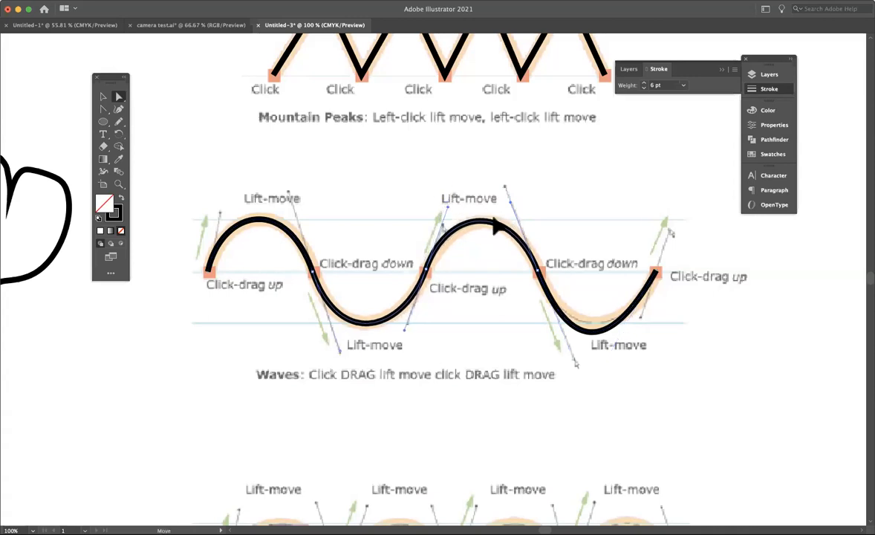
{"action": "left_click", "coordinate": [576, 204]}
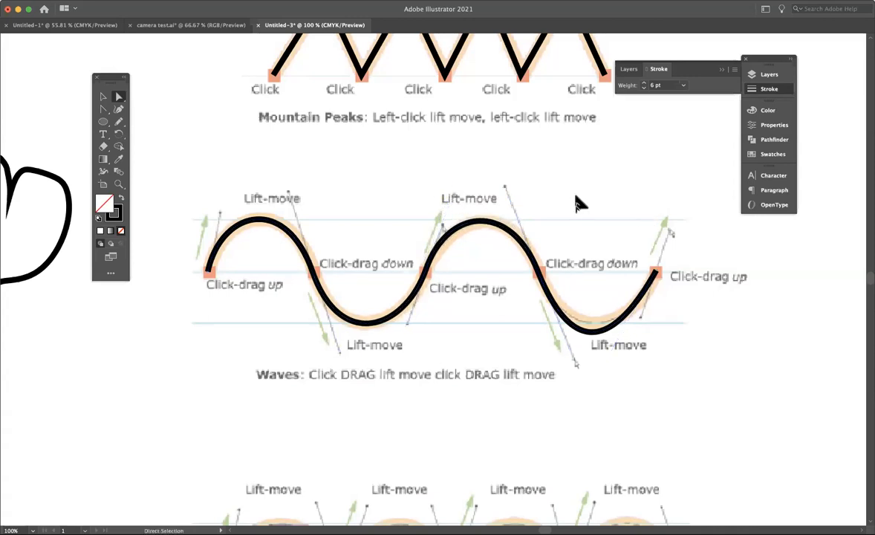
Step: Draw the first Bumps arch with the Pen tool, pulling the first square's handle up and the second square's handle down
{"action": "scroll", "coordinate": [432, 291], "scroll_direction": "down", "scroll_amount": 3}
{"action": "scroll", "coordinate": [434, 291], "scroll_direction": "down", "scroll_amount": 8}
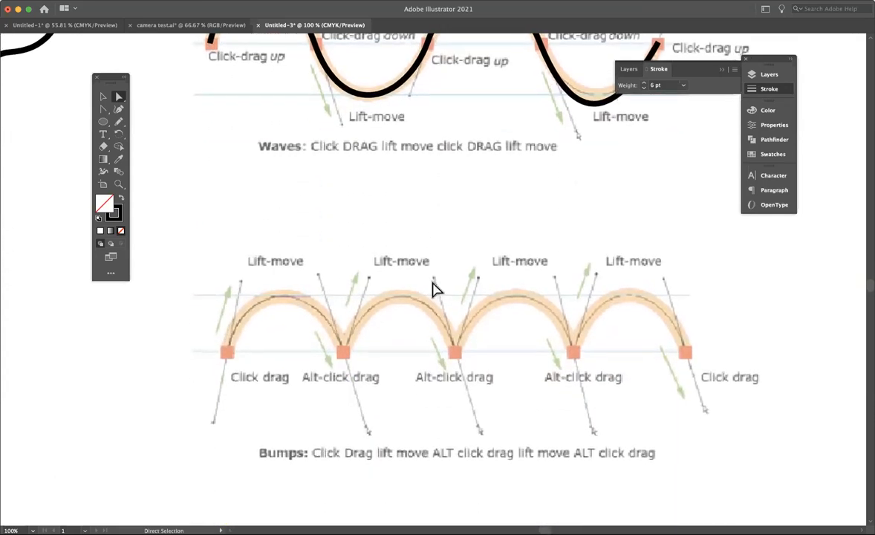
{"action": "scroll", "coordinate": [436, 289], "scroll_direction": "left", "scroll_amount": 2}
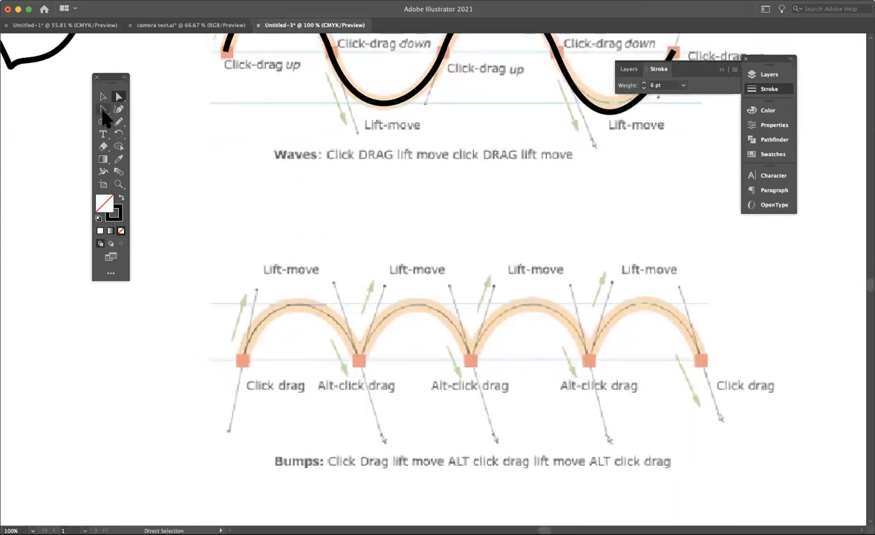
{"action": "left_click", "coordinate": [102, 110]}
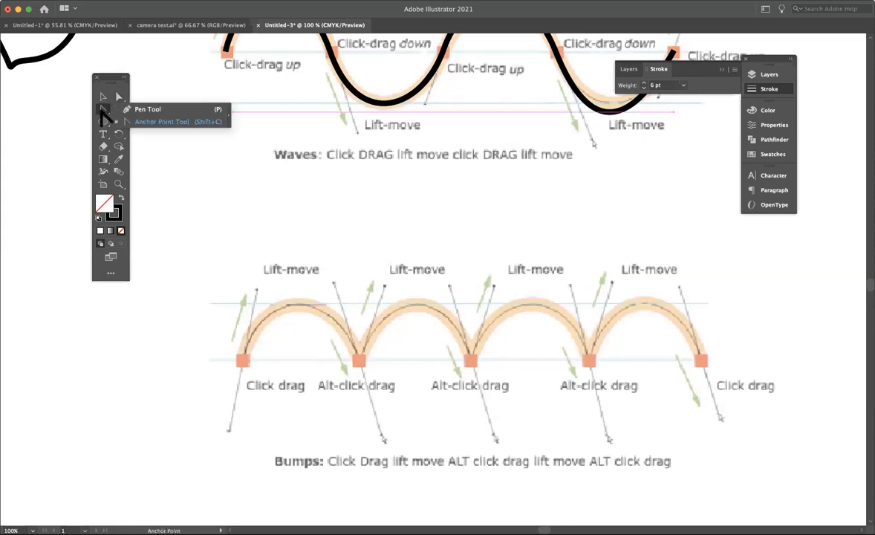
{"action": "left_click", "coordinate": [148, 111]}
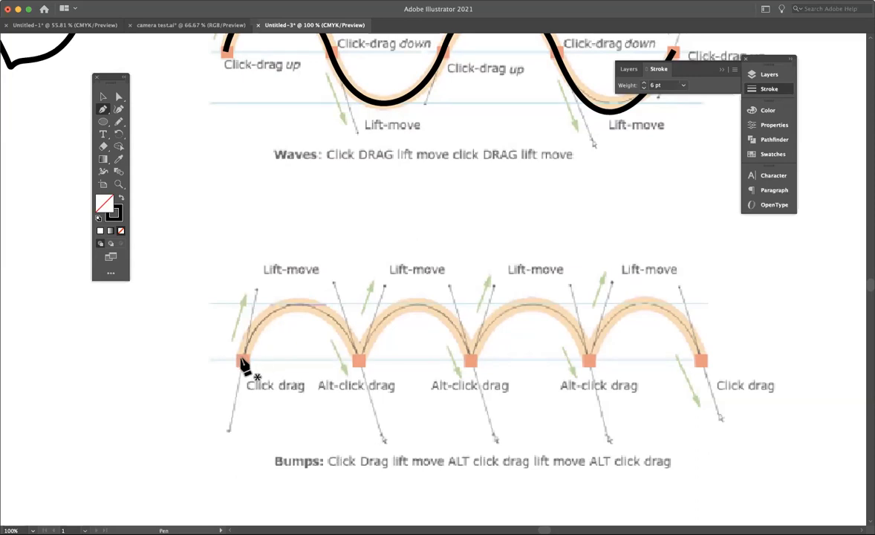
{"action": "left_click_drag", "start_coordinate": [243, 362], "coordinate": [254, 329]}
{"action": "left_click_drag", "start_coordinate": [258, 296], "coordinate": [256, 288]}
{"action": "left_click_drag", "start_coordinate": [358, 362], "coordinate": [382, 442]}
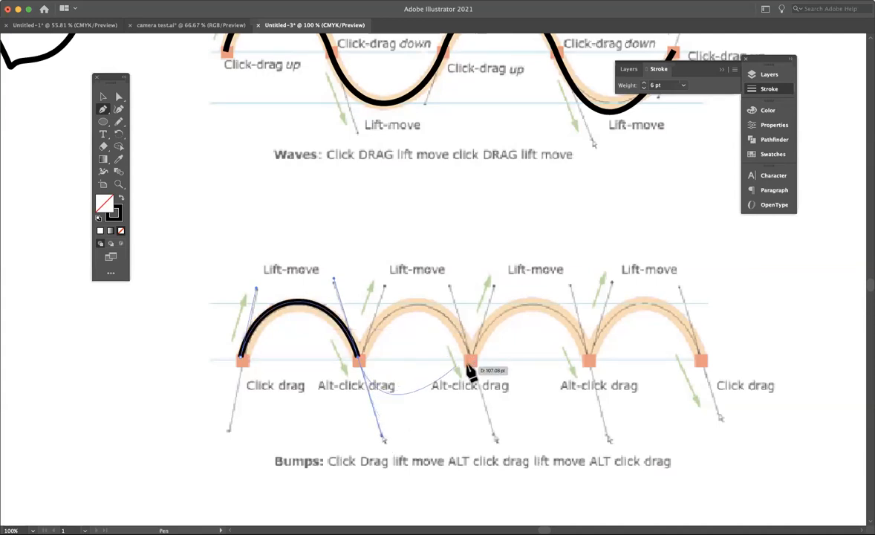
Step: Try to draw the second Bumps arch straight from the second square's smooth anchor, and undo the segment
{"action": "mouse_move", "coordinate": [472, 364]}
{"action": "left_mouse_down"}
{"action": "mouse_move", "coordinate": [500, 475]}
{"action": "mouse_move", "coordinate": [524, 491]}
{"action": "mouse_move", "coordinate": [580, 500]}
{"action": "mouse_move", "coordinate": [480, 336]}
{"action": "mouse_move", "coordinate": [583, 371]}
{"action": "mouse_move", "coordinate": [583, 360]}
{"action": "left_mouse_up"}
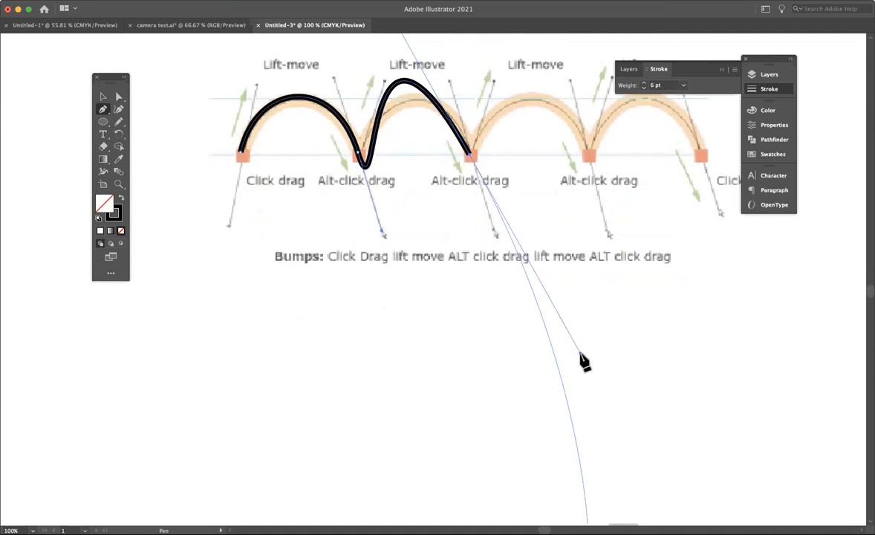
{"action": "key", "text": "super+z"}
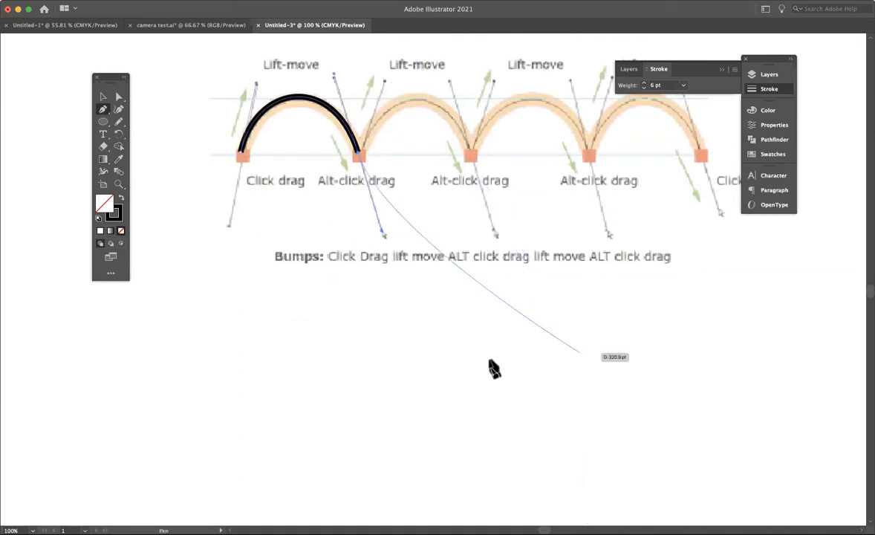
{"action": "scroll", "coordinate": [379, 210], "scroll_direction": "up", "scroll_amount": 2}
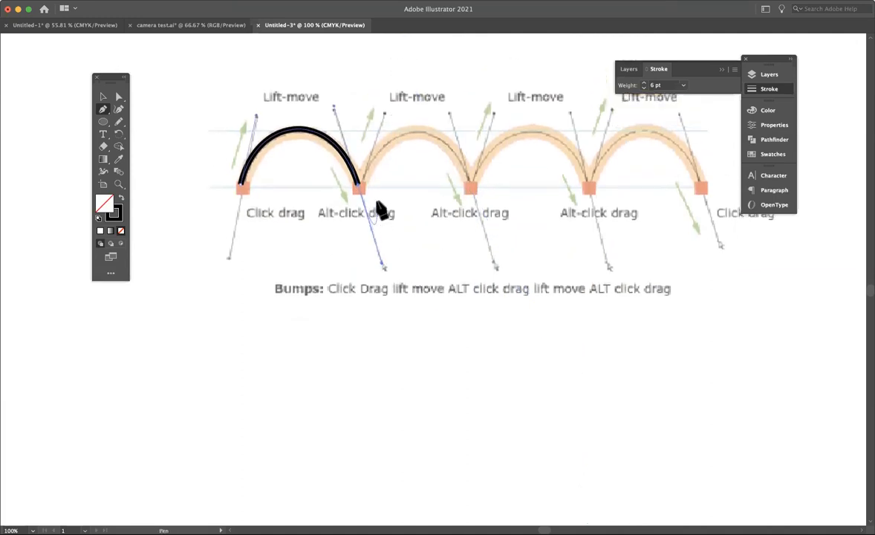
{"action": "scroll", "coordinate": [371, 184], "scroll_direction": "up", "scroll_amount": 1}
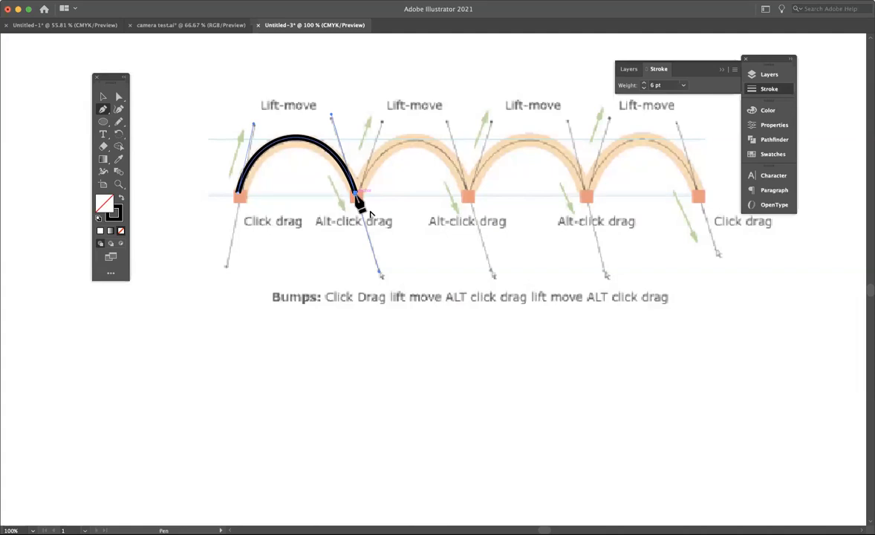
Step: Turn the second Bumps anchor into a corner by swinging its outgoing handle up along the template's handle line, keeping the first arch
{"action": "left_click_drag", "start_coordinate": [357, 198], "coordinate": [387, 130]}
{"action": "key", "text": "alt"}
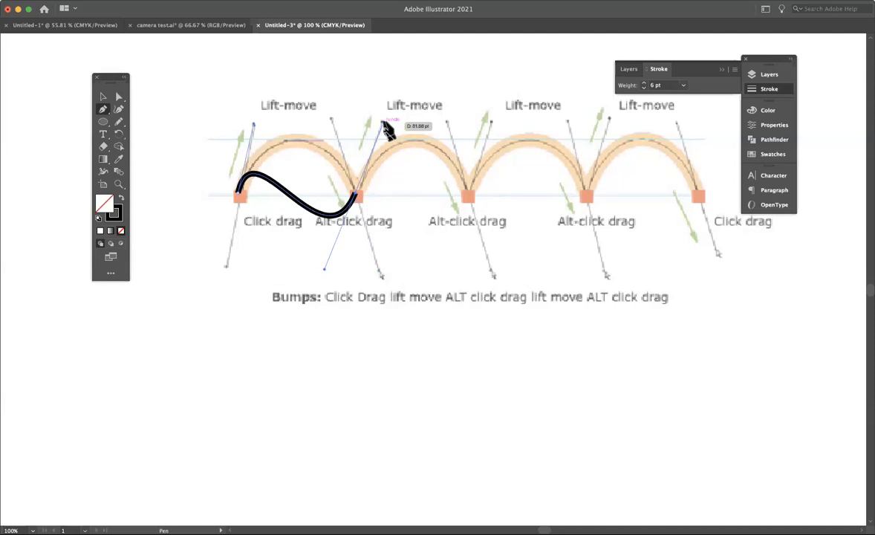
{"action": "left_click_drag", "start_coordinate": [386, 129], "coordinate": [380, 253]}
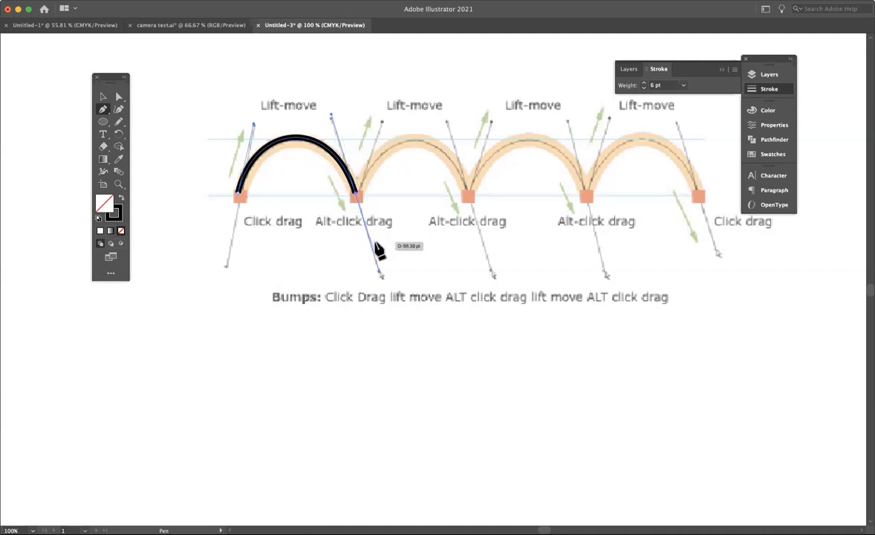
{"action": "left_click_drag", "start_coordinate": [379, 253], "coordinate": [375, 247]}
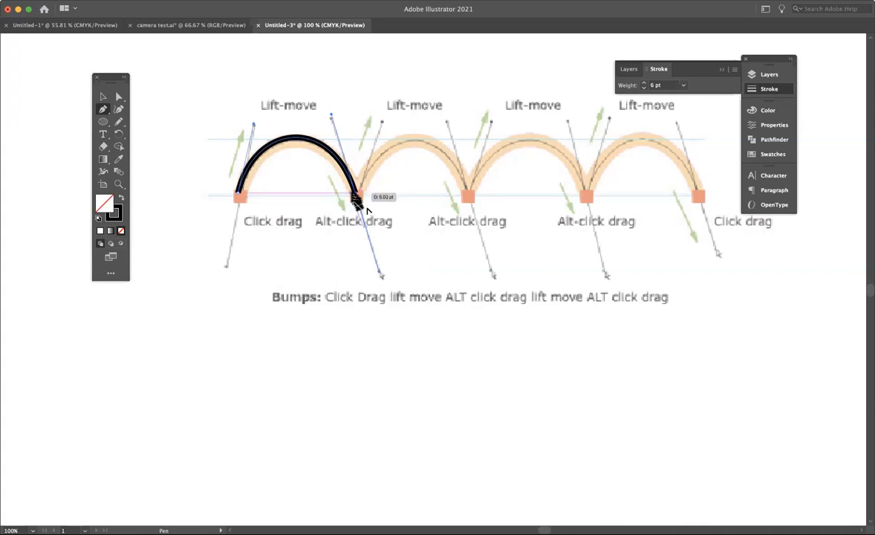
{"action": "right_click", "coordinate": [357, 199]}
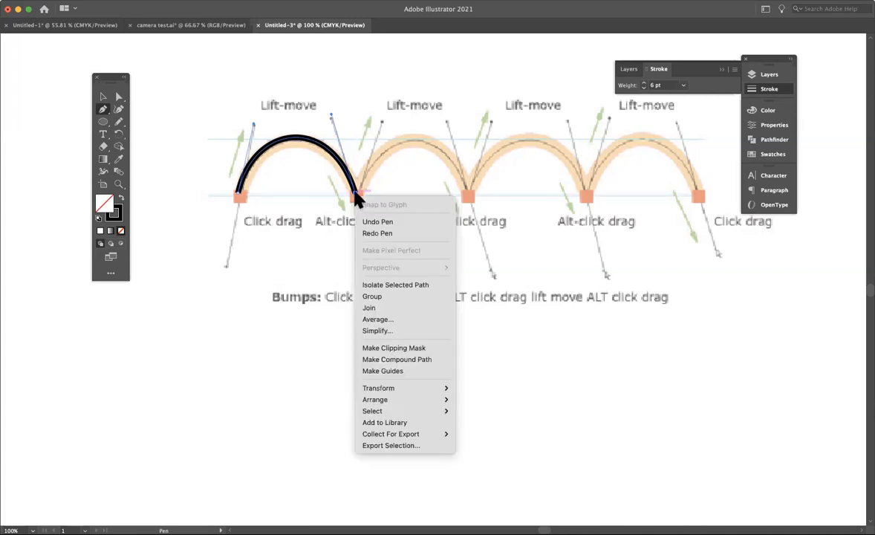
{"action": "key", "text": "Escape"}
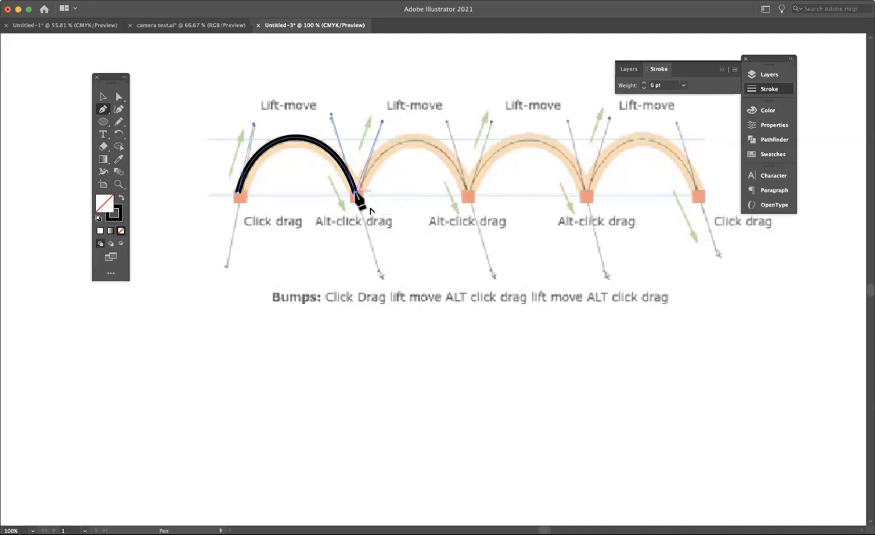
Step: Draw the second Bumps arch to the third square and turn that anchor's outgoing handle up along the template line
{"action": "left_click_drag", "start_coordinate": [468, 197], "coordinate": [488, 269]}
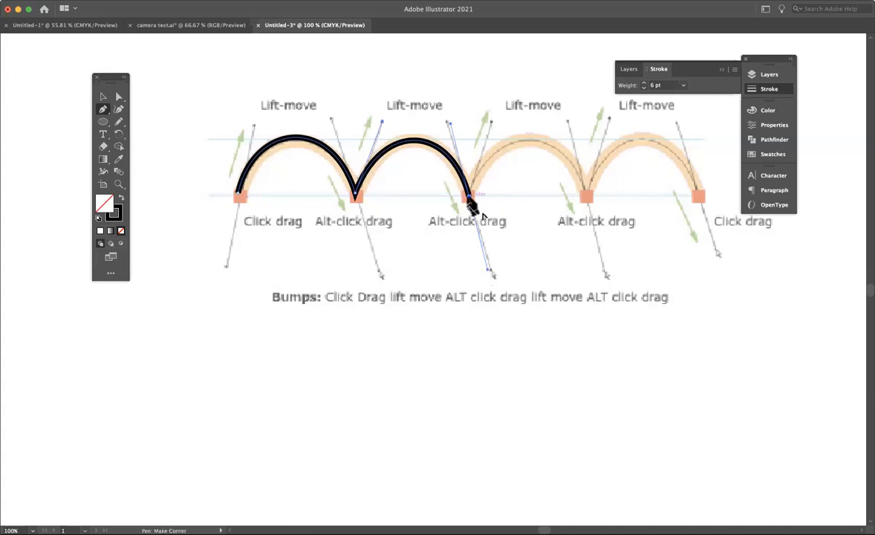
{"action": "left_click", "coordinate": [469, 199]}
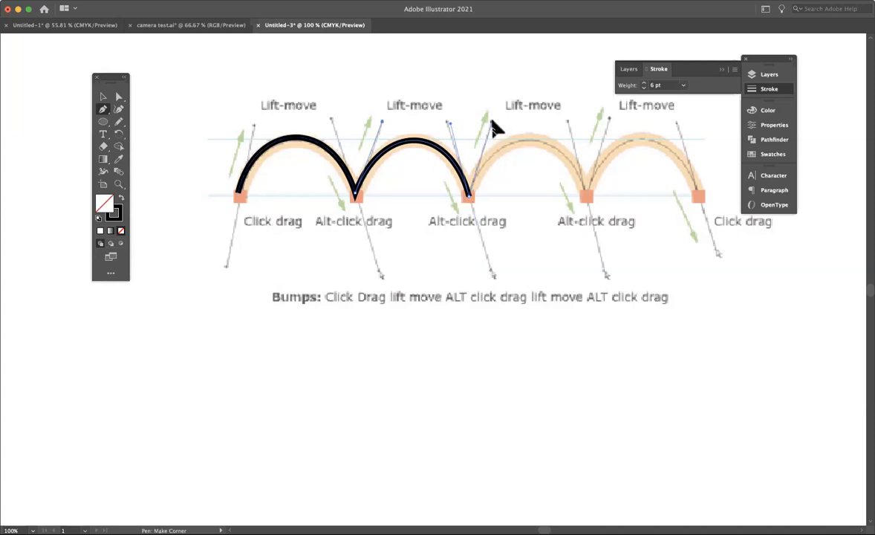
{"action": "left_click_drag", "start_coordinate": [492, 124], "coordinate": [494, 235]}
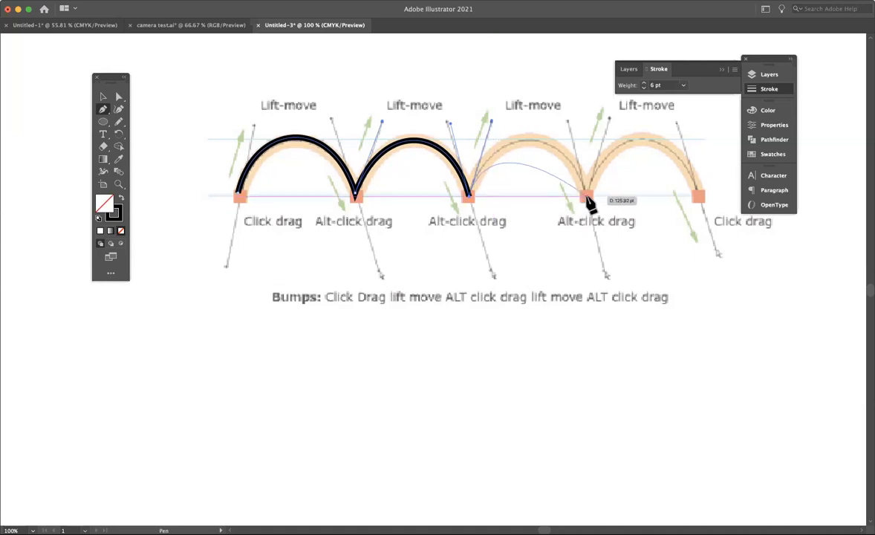
Step: Draw the third and fourth Bumps arches with a corner anchor at the fourth square, ending on the last square, and deselect the path
{"action": "left_click_drag", "start_coordinate": [587, 197], "coordinate": [605, 276]}
{"action": "mouse_move", "coordinate": [605, 271]}
{"action": "left_mouse_down"}
{"action": "mouse_move", "coordinate": [595, 227]}
{"action": "mouse_move", "coordinate": [603, 275]}
{"action": "mouse_move", "coordinate": [586, 271]}
{"action": "mouse_move", "coordinate": [604, 275]}
{"action": "left_mouse_up"}
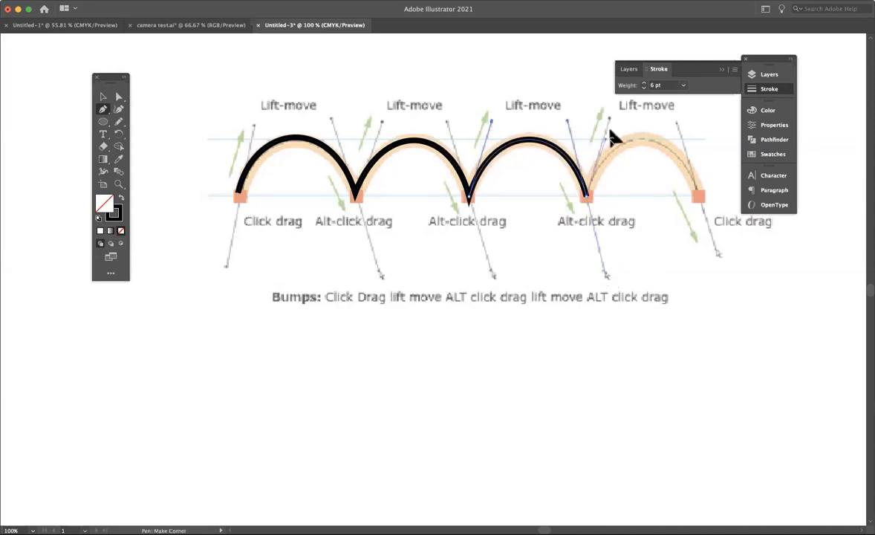
{"action": "left_click_drag", "start_coordinate": [698, 197], "coordinate": [726, 274]}
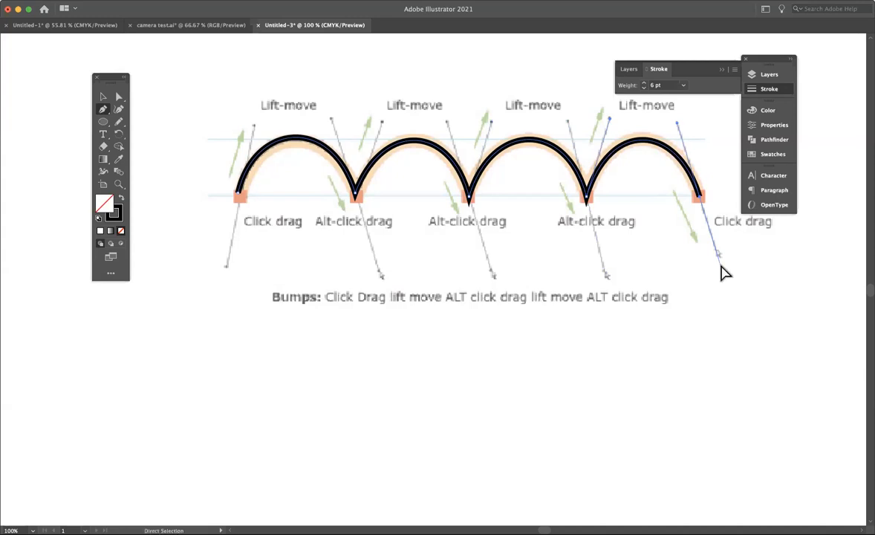
{"action": "left_click", "coordinate": [680, 256], "text": "super"}
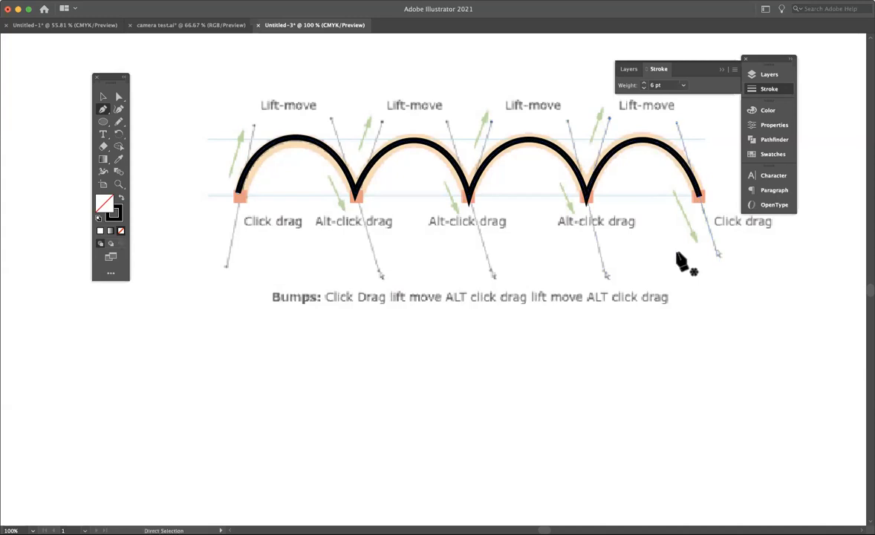
Step: Hide the template layer to view the Bumps path on its own, and show the template again
{"action": "left_click", "coordinate": [752, 76]}
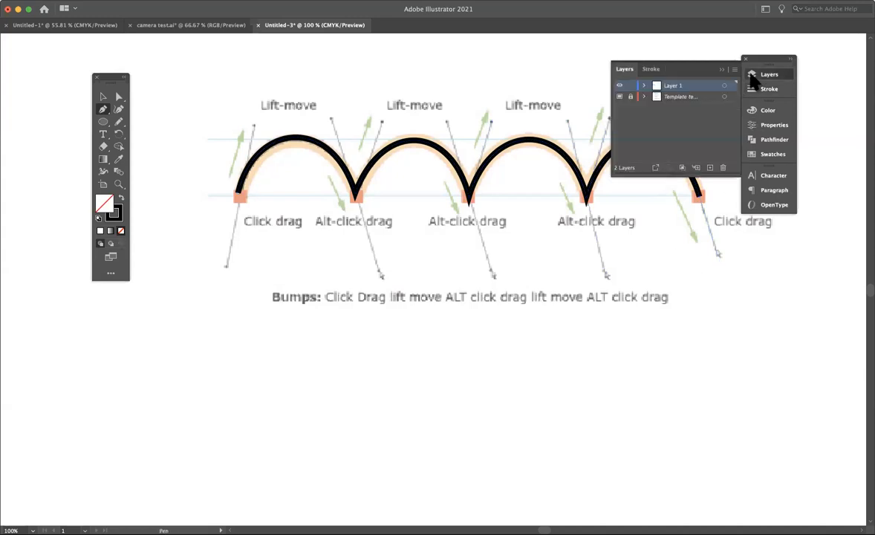
{"action": "left_click", "coordinate": [619, 96]}
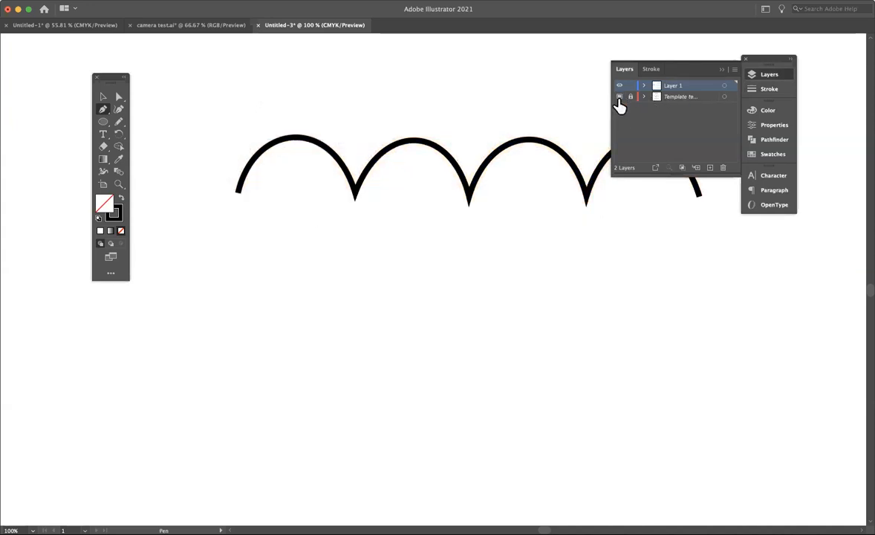
{"action": "left_click", "coordinate": [619, 97]}
Step: Save the document as pen tool test 1.ai in the demos folder in Adobe Illustrator format, accepting the Illustrator 2020 options
{"action": "scroll", "coordinate": [524, 156], "scroll_direction": "up", "scroll_amount": 5}
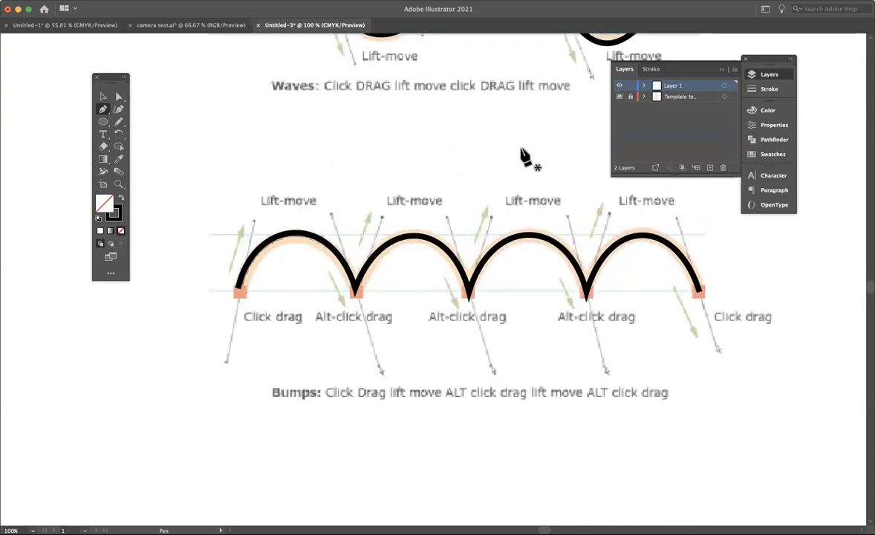
{"action": "scroll", "coordinate": [522, 155], "scroll_direction": "up", "scroll_amount": 8}
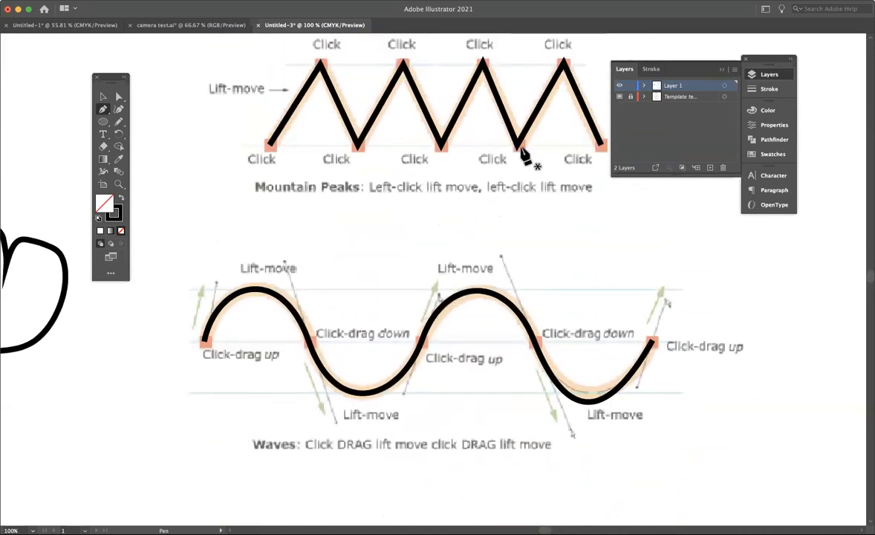
{"action": "left_click", "coordinate": [77, 0]}
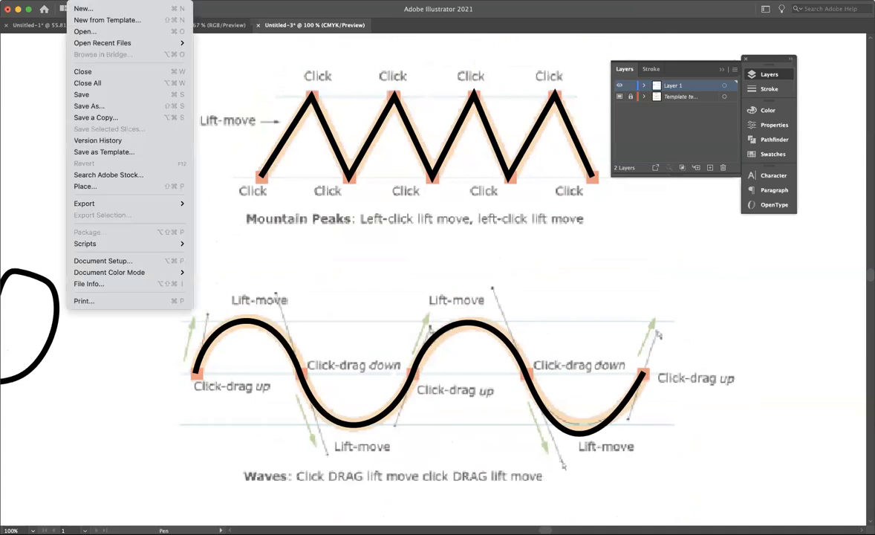
{"action": "left_click", "coordinate": [98, 94]}
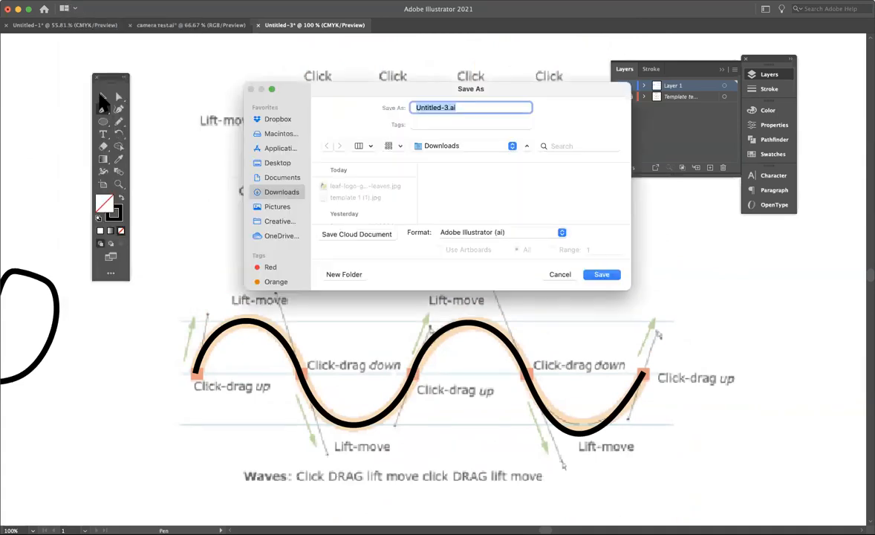
{"action": "left_click", "coordinate": [449, 107]}
{"action": "left_click_drag", "start_coordinate": [448, 107], "coordinate": [393, 108]}
{"action": "type", "text": "pen tool test 1"}
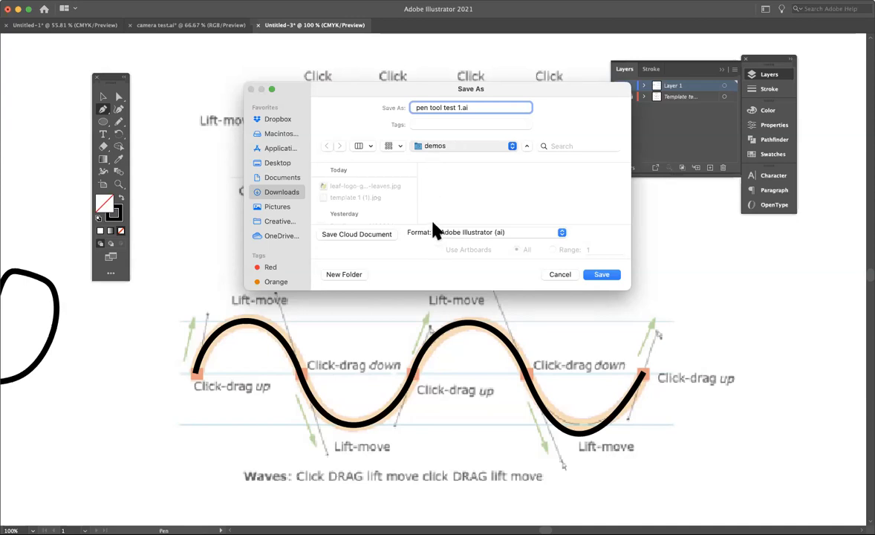
{"action": "key", "text": "super+shift+o"}
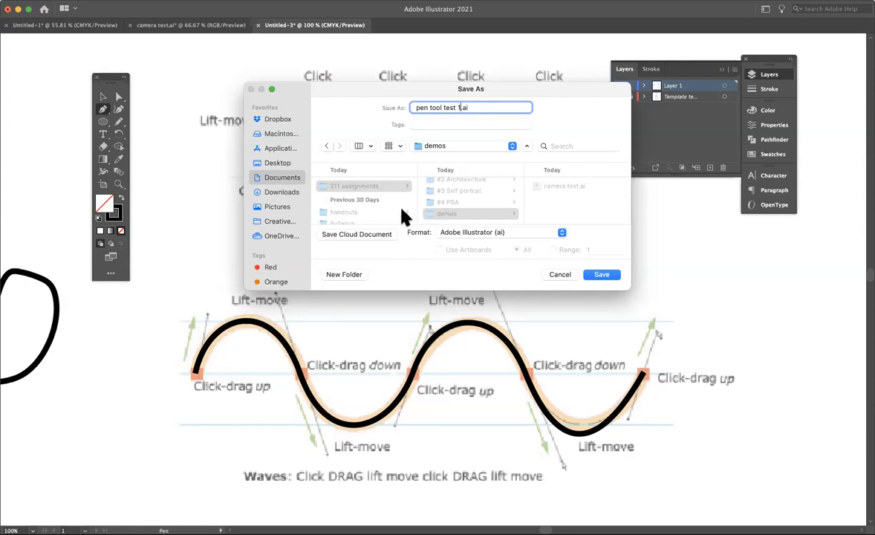
{"action": "left_click", "coordinate": [600, 275]}
{"action": "left_click", "coordinate": [548, 398]}
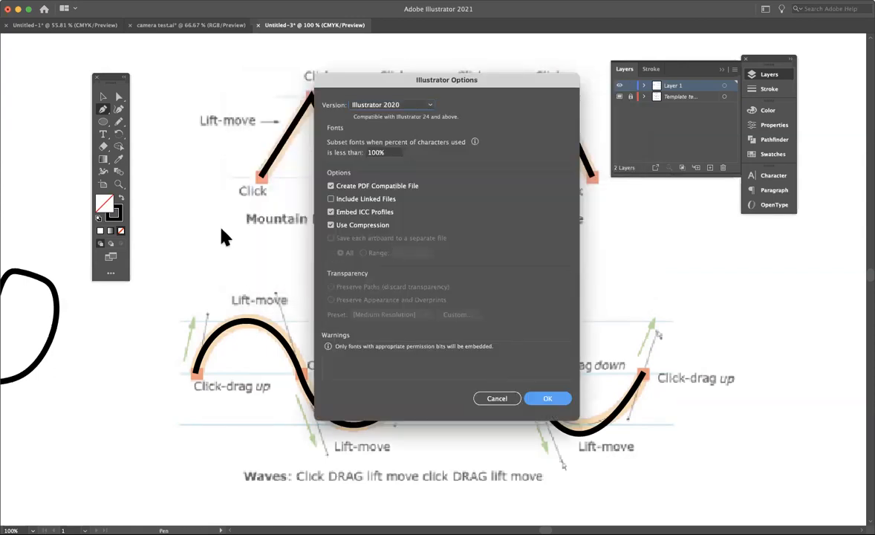
Step: Examine the traced Mountain Peaks, Waves and Bumps paths against the template
{"action": "scroll", "coordinate": [313, 233], "scroll_direction": "up", "scroll_amount": 5}
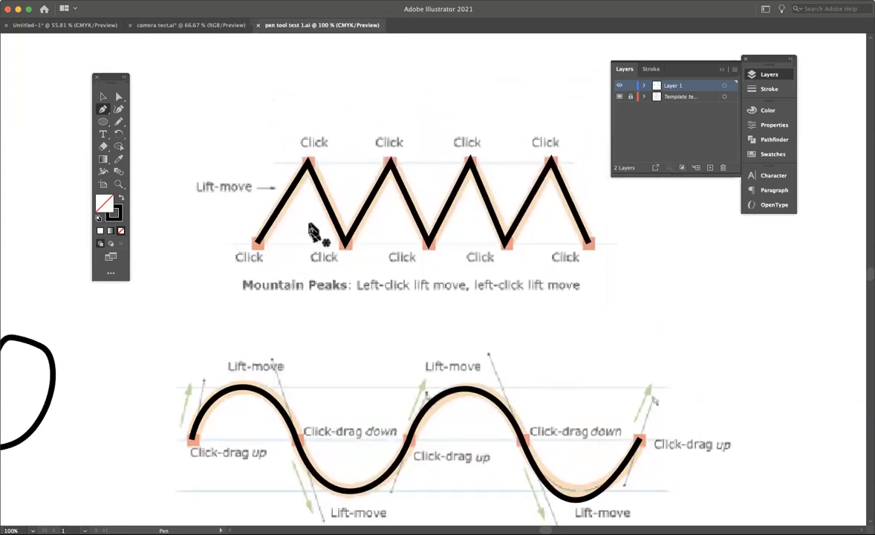
{"action": "scroll", "coordinate": [313, 233], "scroll_direction": "down", "scroll_amount": 9}
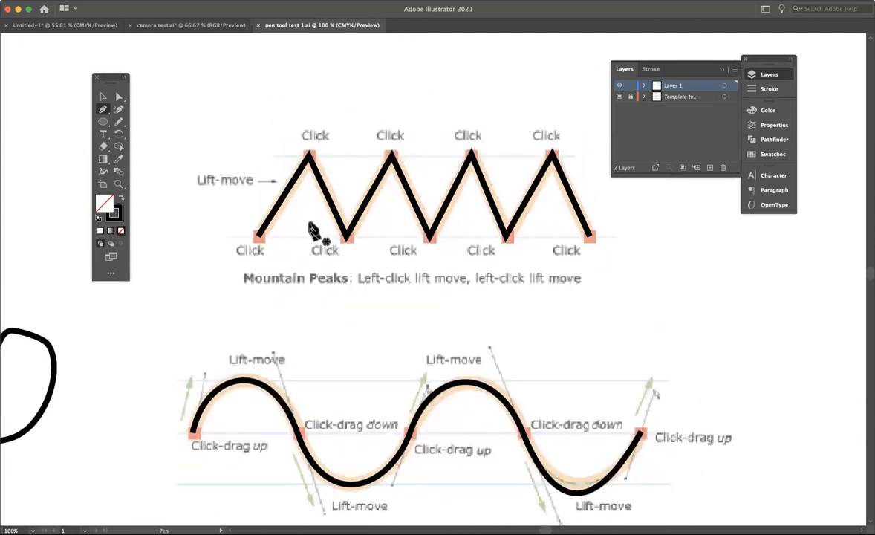
{"action": "scroll", "coordinate": [313, 233], "scroll_direction": "down", "scroll_amount": 6}
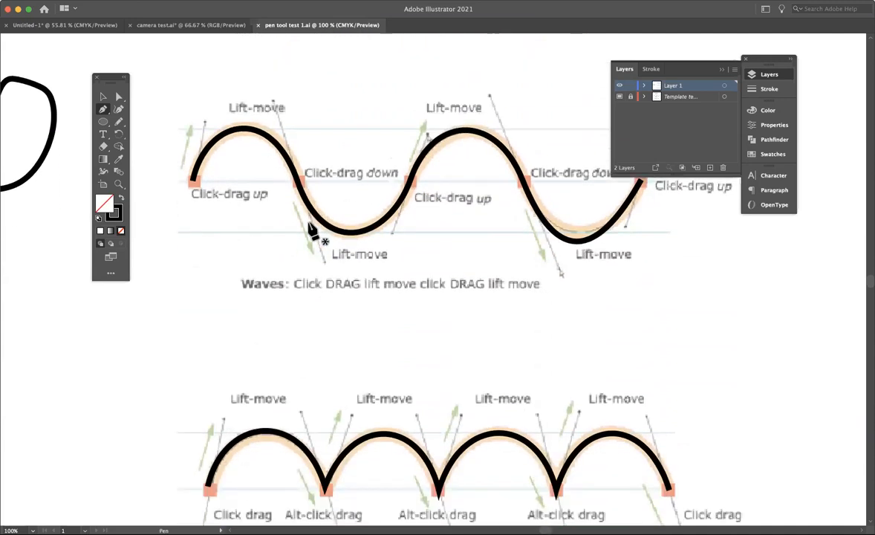
{"action": "scroll", "coordinate": [312, 233], "scroll_direction": "up", "scroll_amount": 5}
{"action": "scroll", "coordinate": [312, 234], "scroll_direction": "up", "scroll_amount": 2}
{"action": "scroll", "coordinate": [312, 233], "scroll_direction": "down", "scroll_amount": 4}
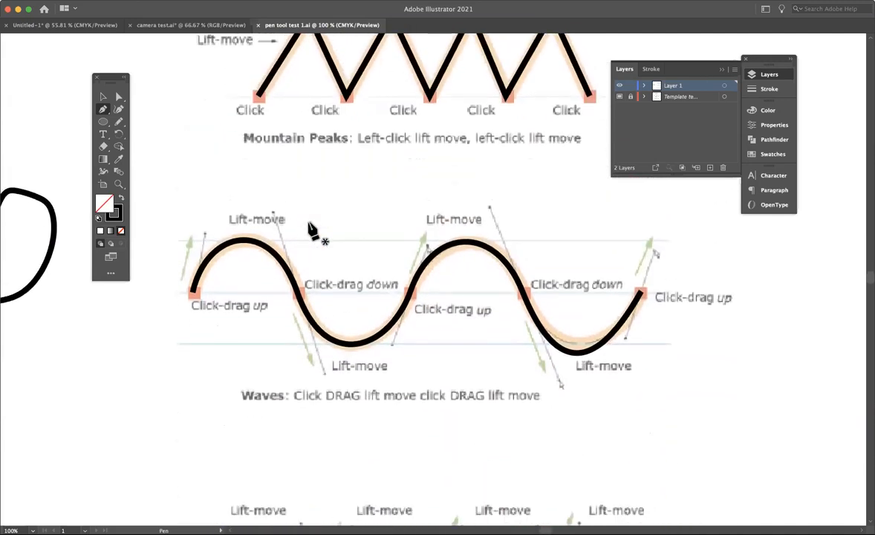
{"action": "scroll", "coordinate": [254, 305], "scroll_direction": "down", "scroll_amount": 1}
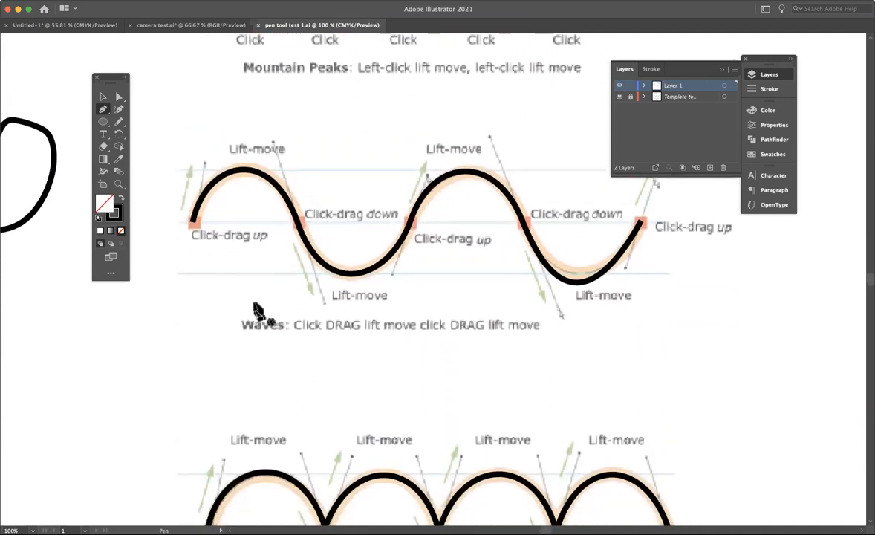
{"action": "scroll", "coordinate": [254, 306], "scroll_direction": "up", "scroll_amount": 5}
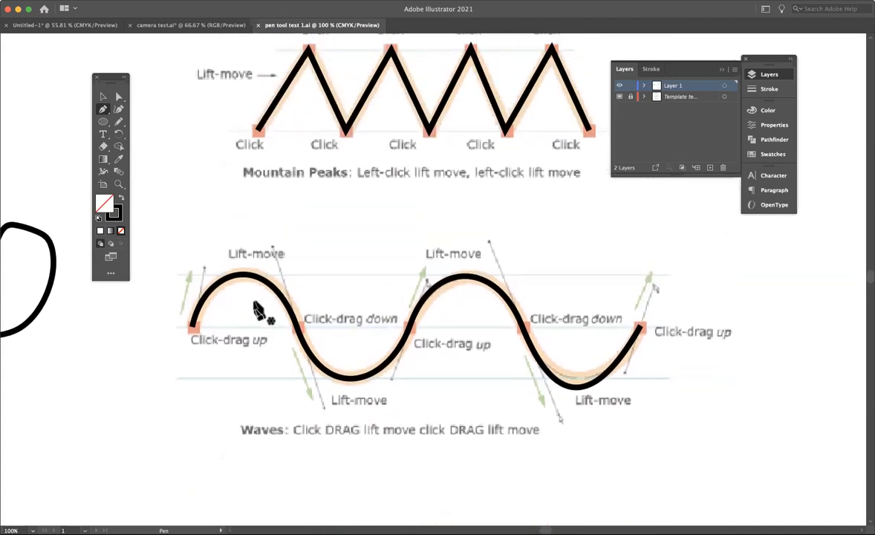
{"action": "scroll", "coordinate": [255, 305], "scroll_direction": "down", "scroll_amount": 4}
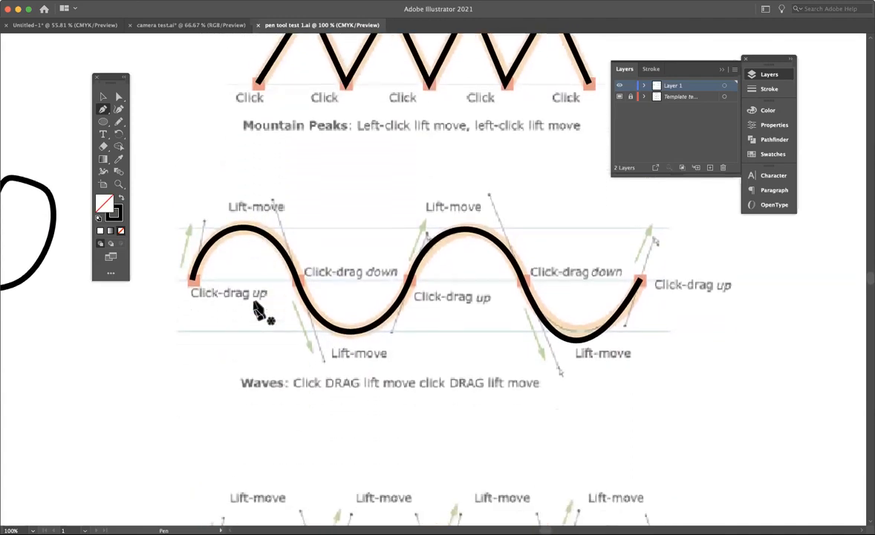